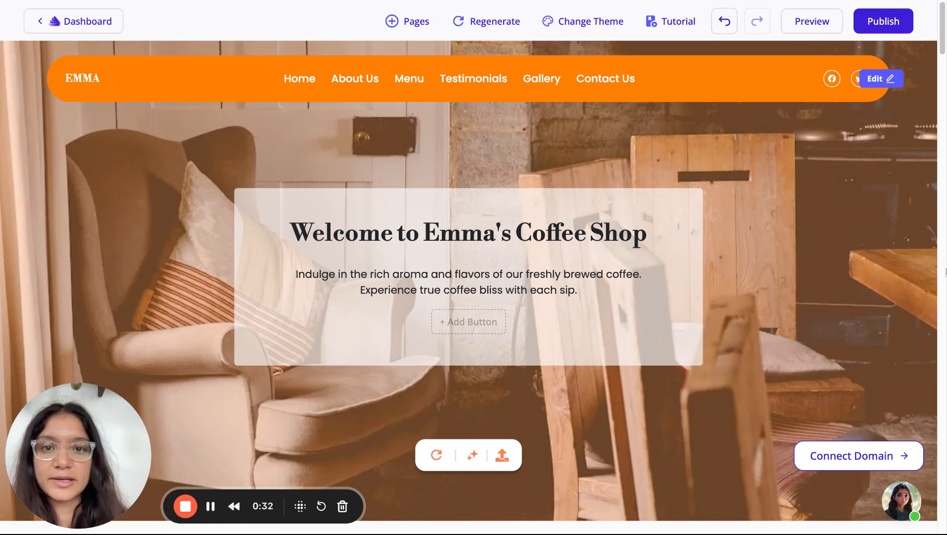
# Scroll over the homepage and bring up the navigation bar's edit panel
pyautogui.scroll(-1, 788, 409)
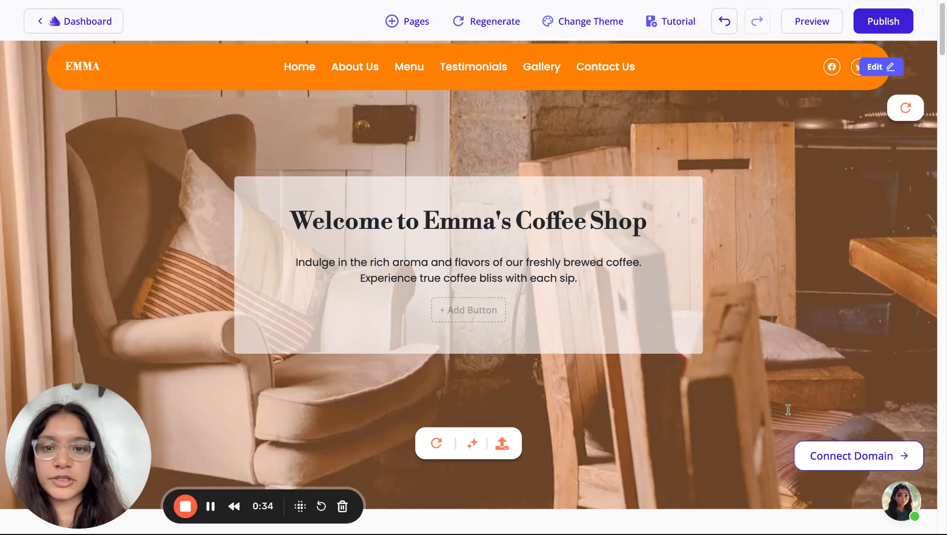
pyautogui.moveTo(523, 259)
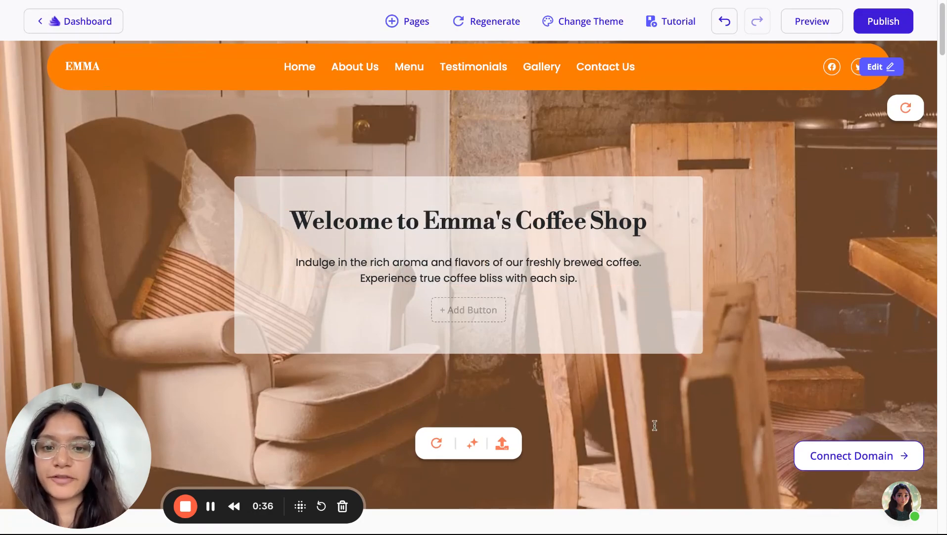
pyautogui.scroll(-10, 653, 425)
pyautogui.scroll(-20, 655, 425)
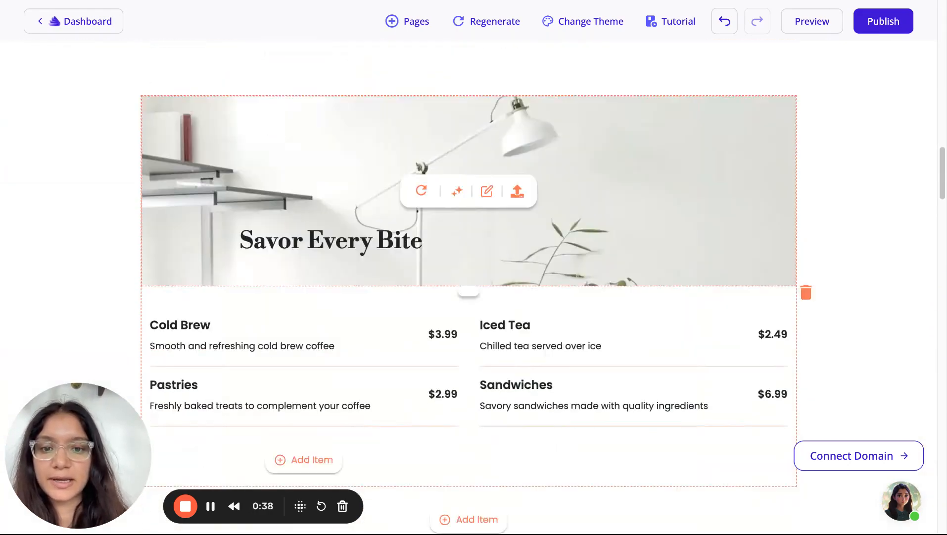
pyautogui.scroll(-20, 654, 426)
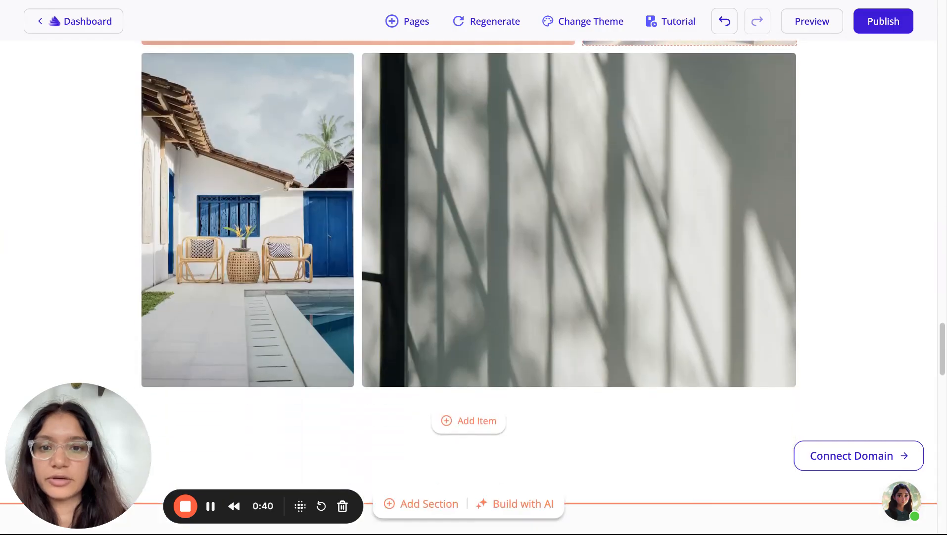
pyautogui.scroll(-5, 654, 425)
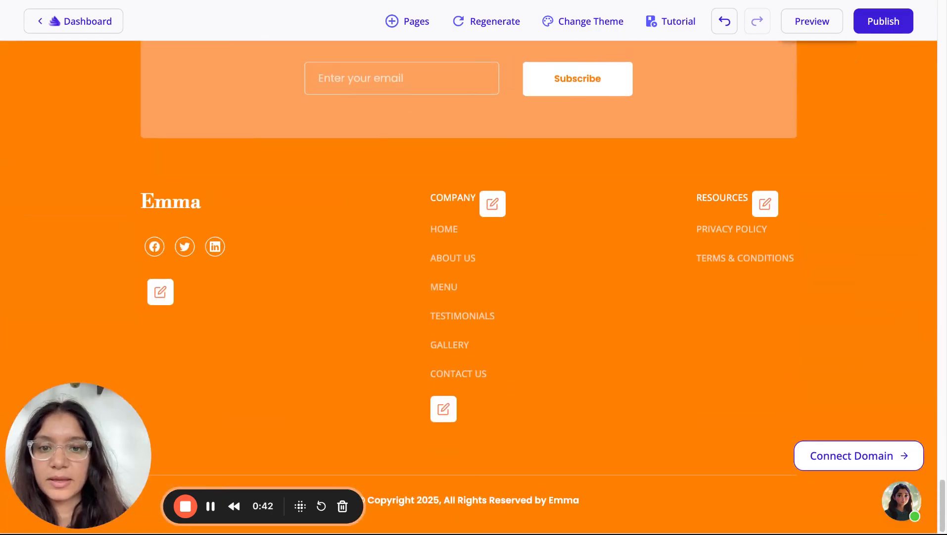
pyautogui.scroll(20, 654, 425)
pyautogui.scroll(10, 469, 287)
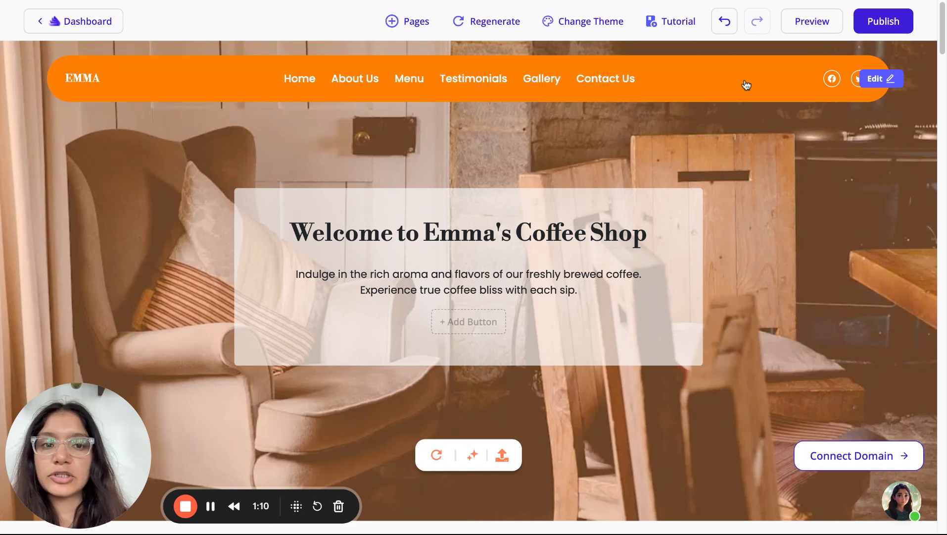
pyautogui.click(877, 79)
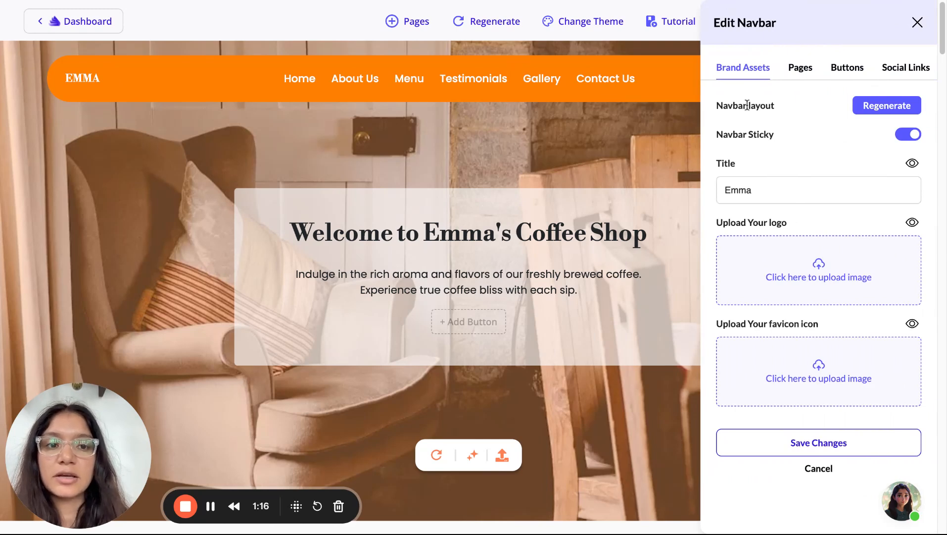
# Regenerate the navbar layout repeatedly until the orange rounded bar with Home in a white pill appears
pyautogui.click(879, 105)
pyautogui.click(878, 105)
pyautogui.click(879, 105)
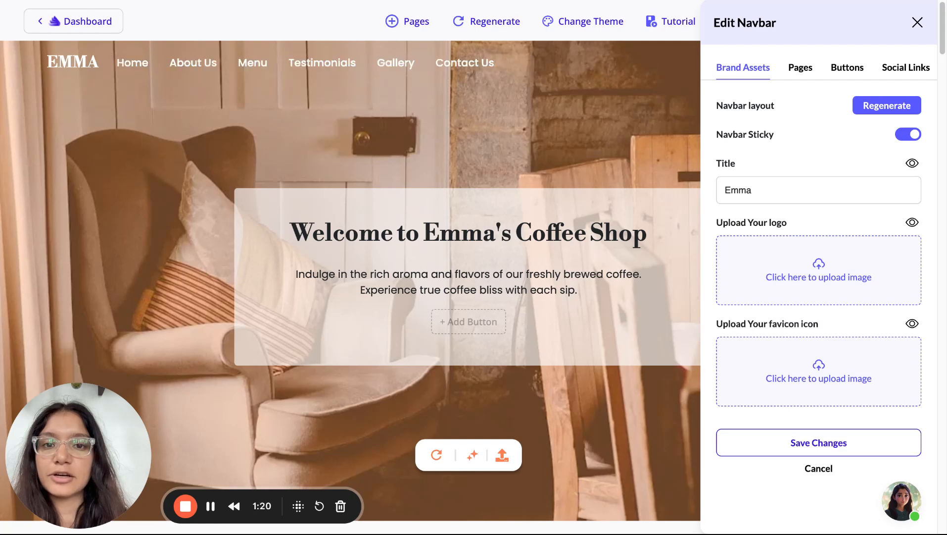
pyautogui.click(879, 105)
pyautogui.click(879, 105)
pyautogui.click(880, 105)
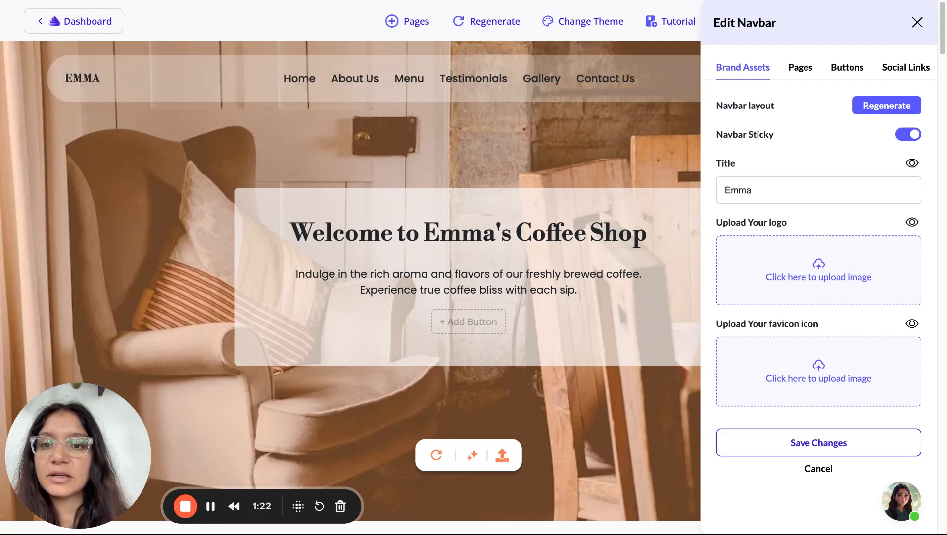
pyautogui.click(879, 105)
pyautogui.click(879, 105)
pyautogui.click(879, 105)
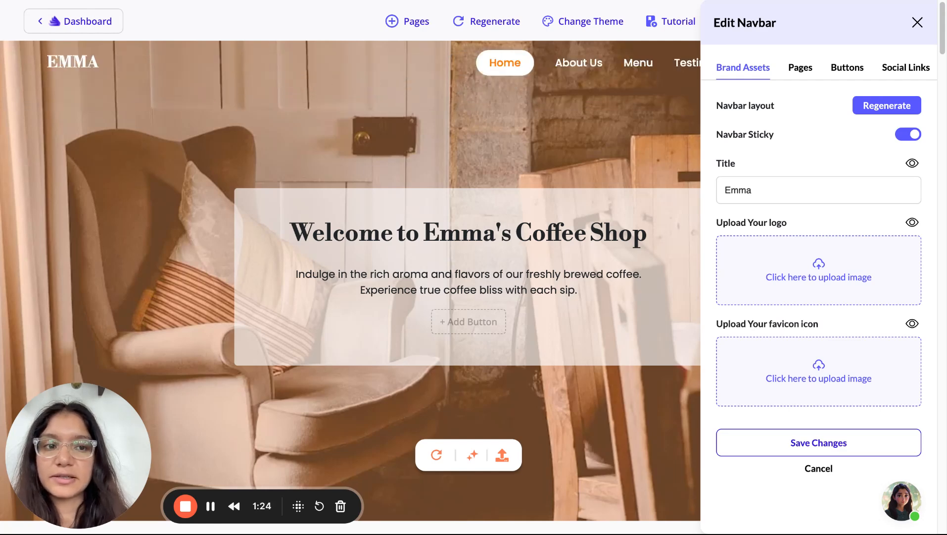
pyautogui.click(883, 105)
pyautogui.click(883, 105)
pyautogui.click(883, 105)
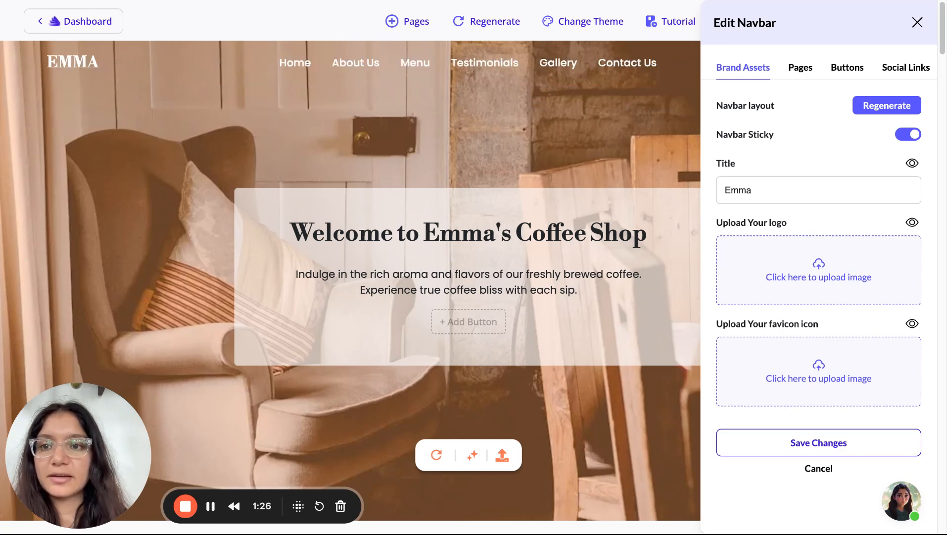
pyautogui.click(884, 105)
pyautogui.click(884, 105)
pyautogui.click(884, 105)
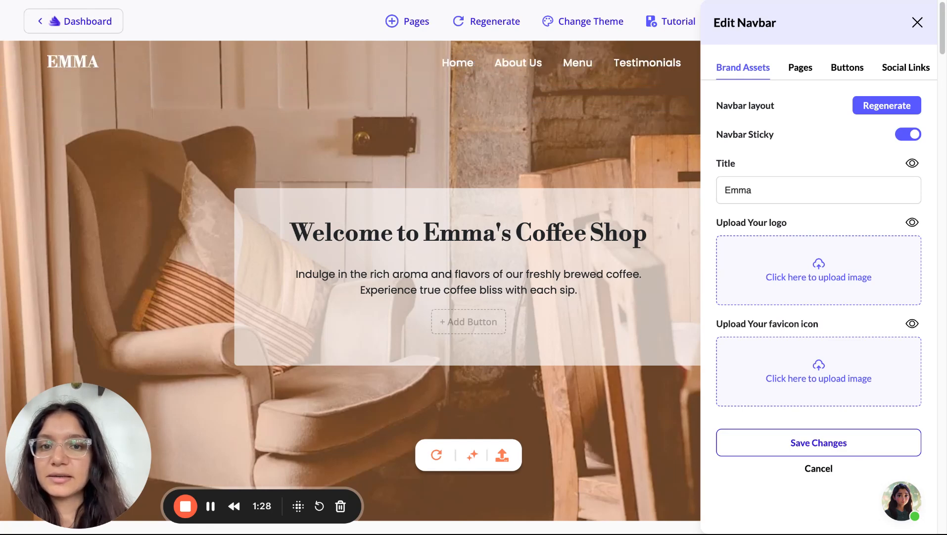
pyautogui.click(884, 105)
pyautogui.click(884, 105)
pyautogui.click(883, 105)
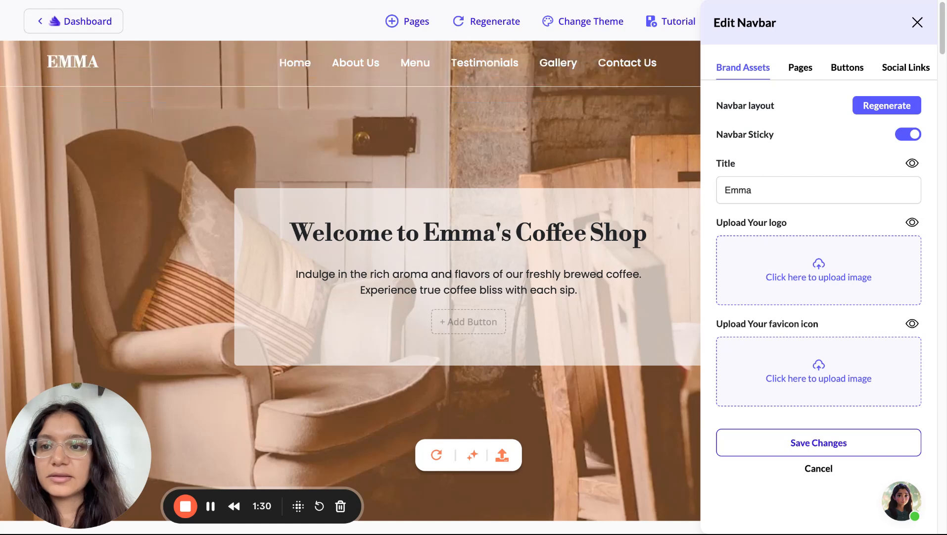
pyautogui.click(884, 105)
pyautogui.click(884, 105)
pyautogui.click(883, 105)
pyautogui.click(884, 105)
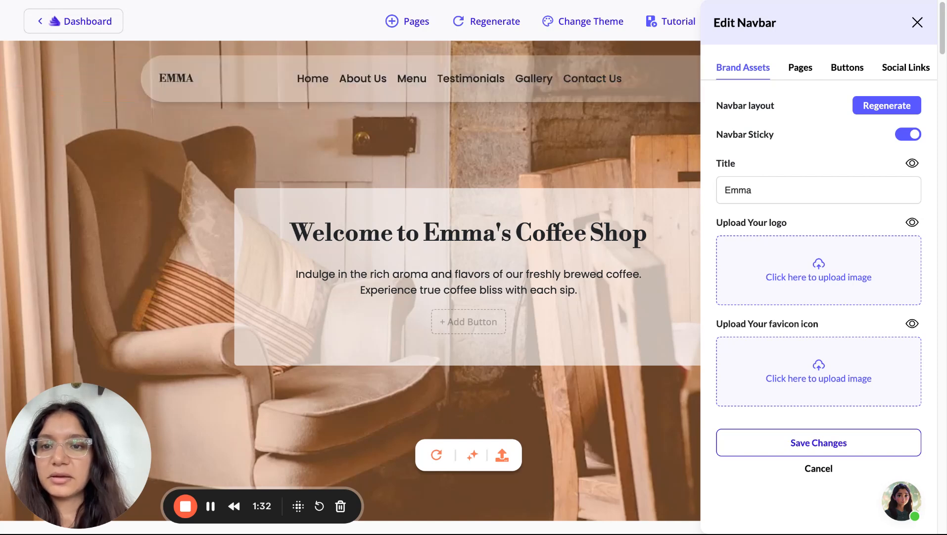
pyautogui.click(884, 105)
pyautogui.click(884, 105)
pyautogui.click(884, 105)
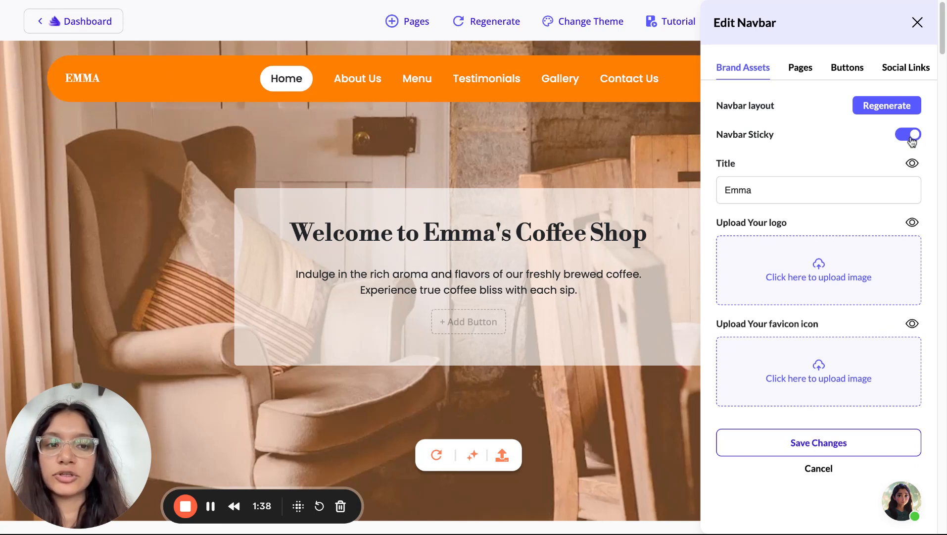
# Upload a coffee-cup image as the navbar logo, save, then enlarge it slightly and save again
pyautogui.click(821, 268)
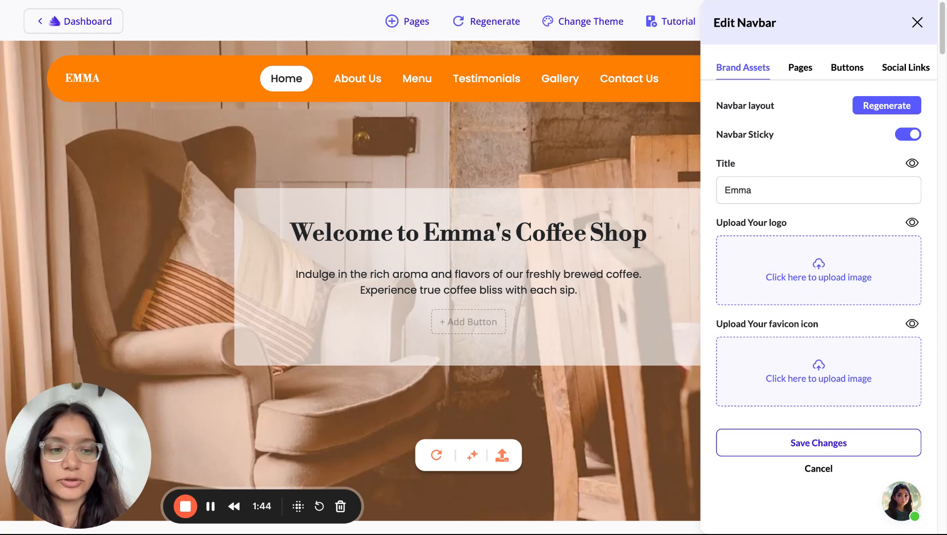
pyautogui.click(844, 444)
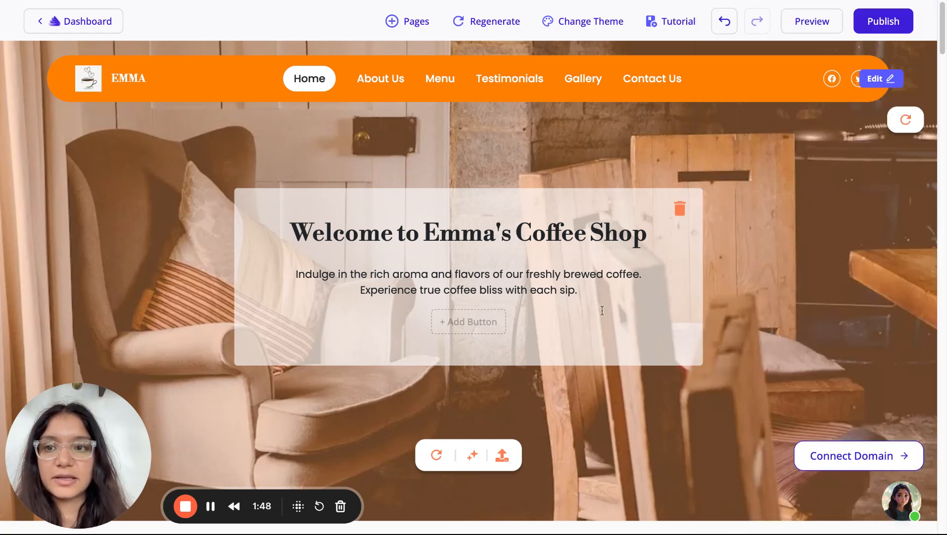
pyautogui.click(873, 81)
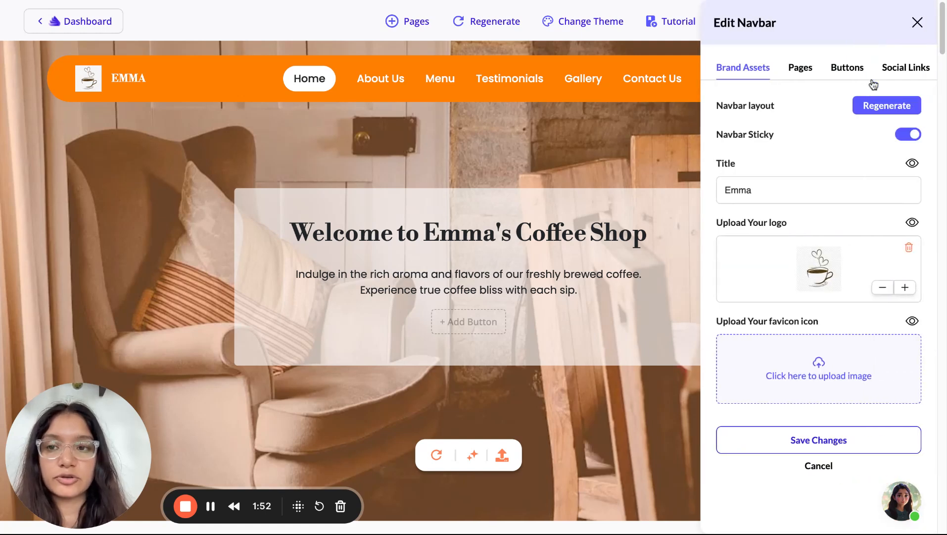
pyautogui.click(905, 290)
pyautogui.click(906, 290)
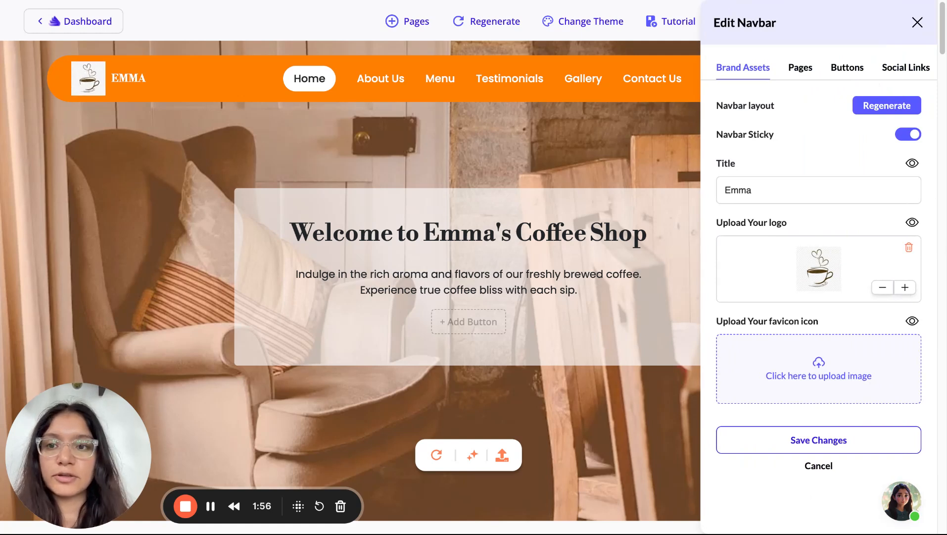
pyautogui.click(905, 291)
pyautogui.click(905, 290)
pyautogui.click(884, 290)
pyautogui.click(884, 290)
pyautogui.click(884, 290)
pyautogui.click(884, 290)
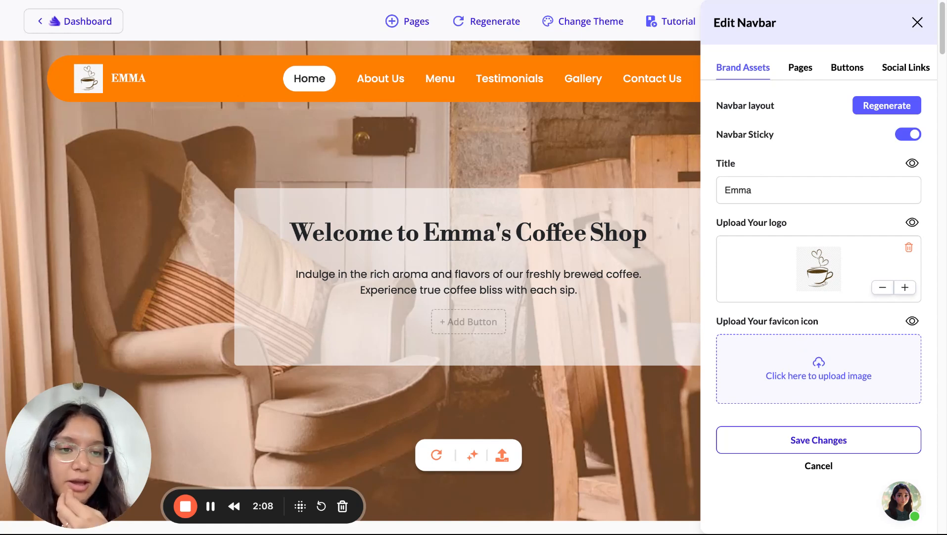
pyautogui.click(812, 446)
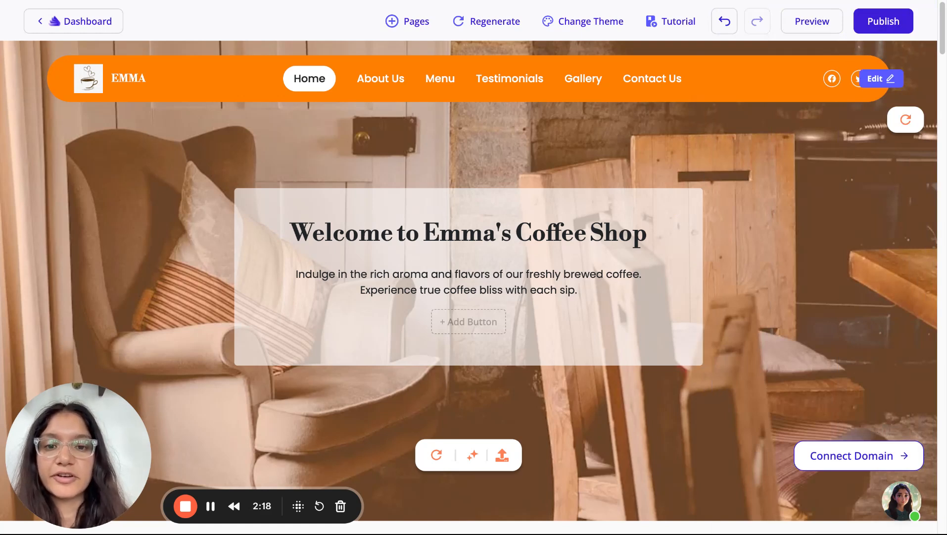
pyautogui.scroll(-2, 409, 315)
pyautogui.scroll(-10, 409, 318)
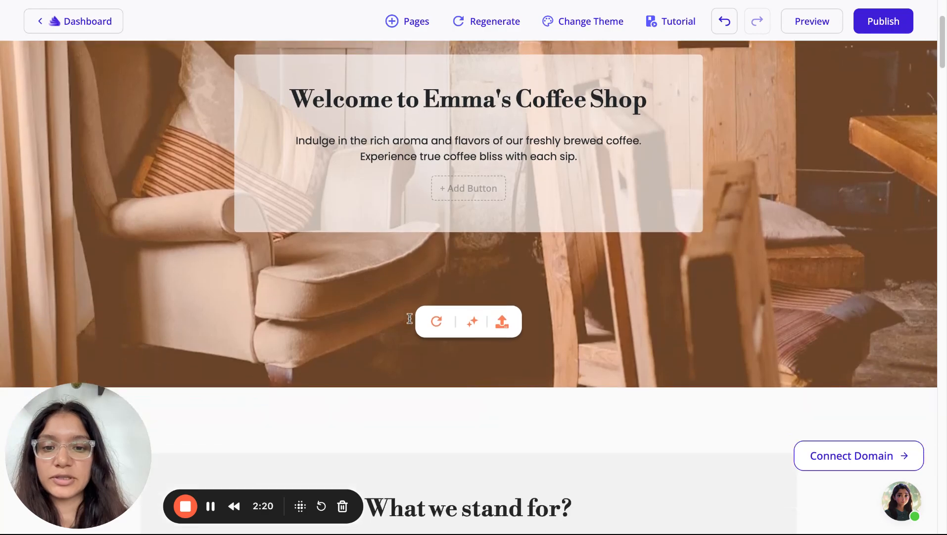
pyautogui.scroll(-15, 410, 318)
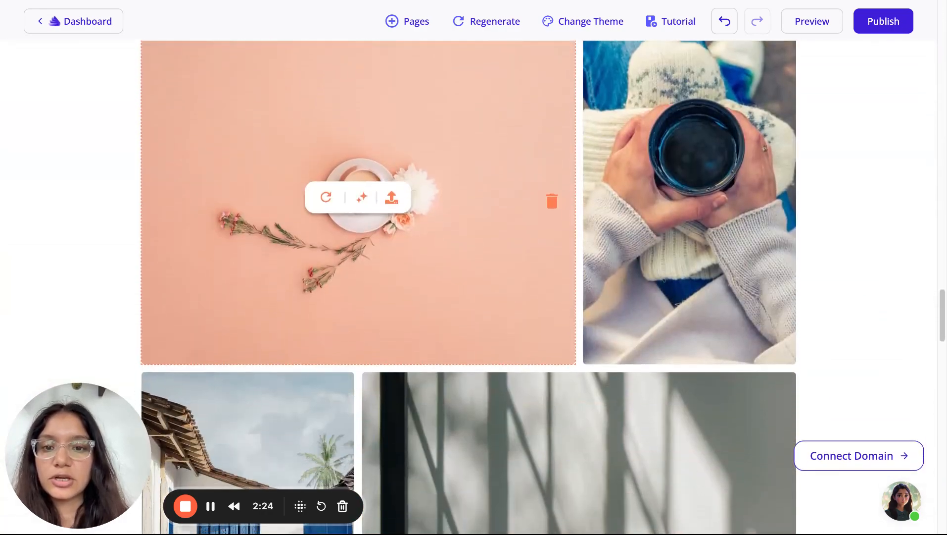
pyautogui.scroll(20, 410, 319)
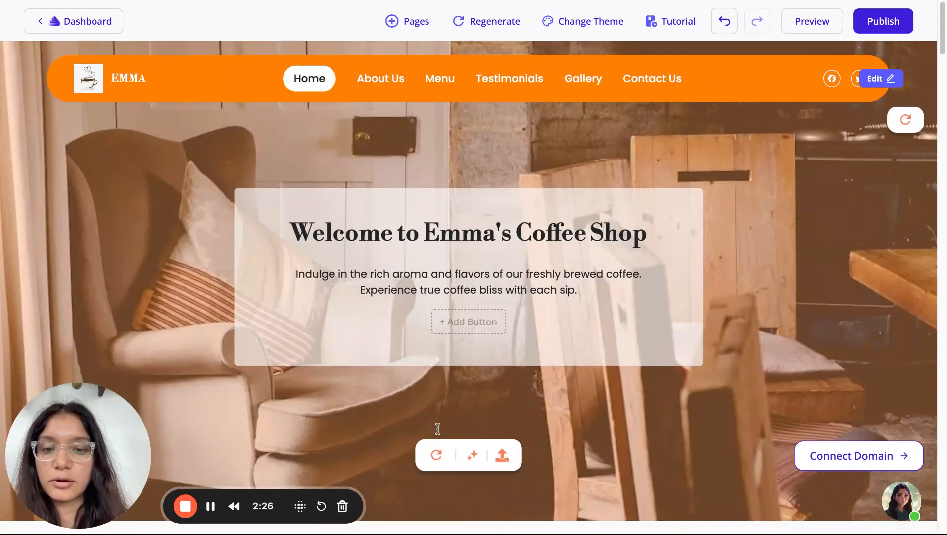
pyautogui.scroll(-1, 437, 424)
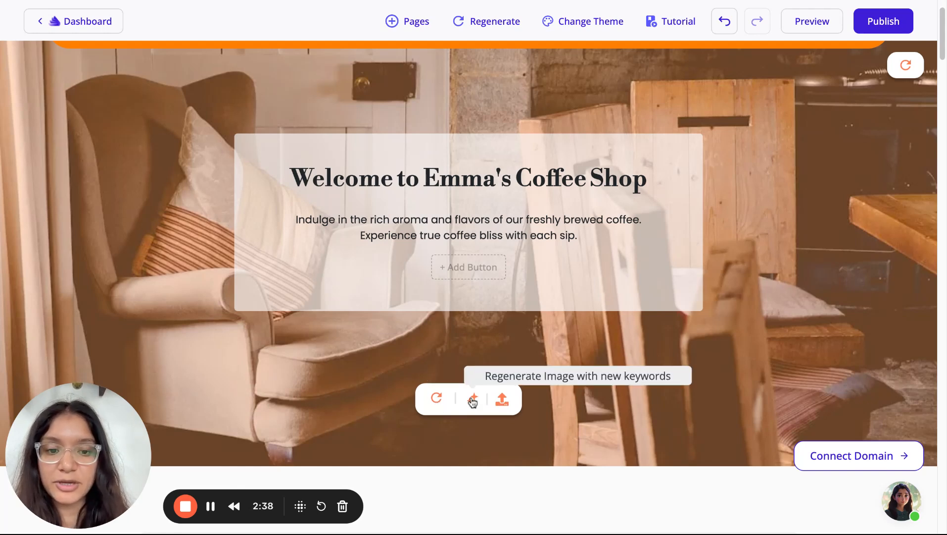
# Search Unsplash for 'apple' hero images, browse the results, and close without choosing one
pyautogui.click(503, 399)
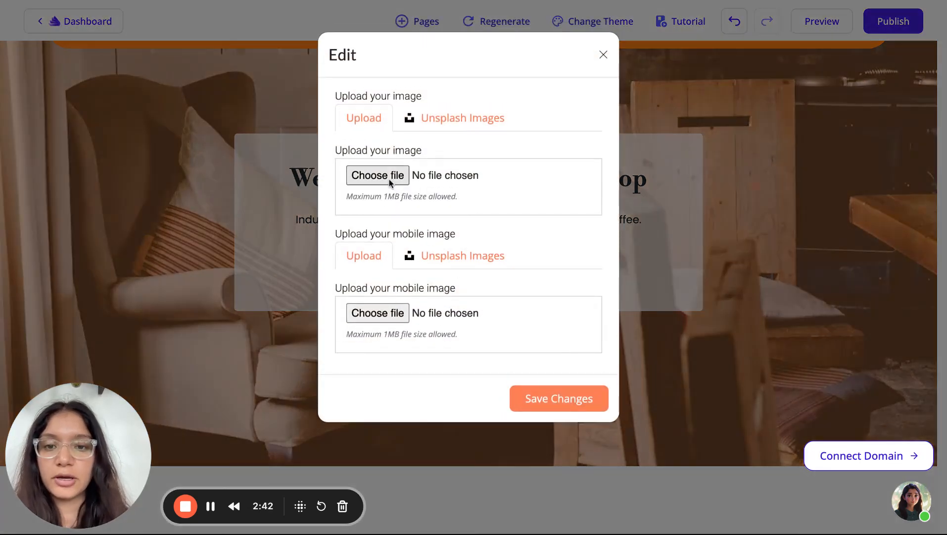
pyautogui.click(442, 120)
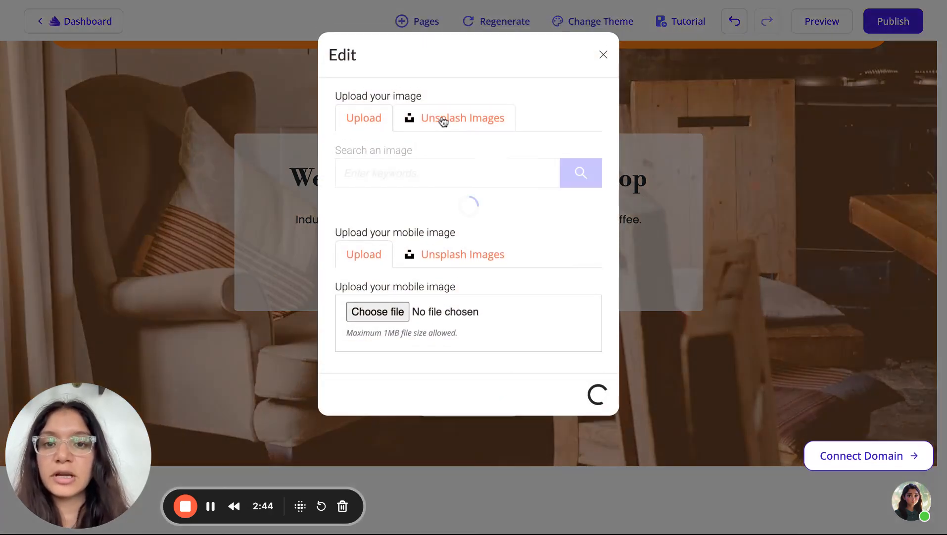
pyautogui.click(426, 169)
pyautogui.write('apple')
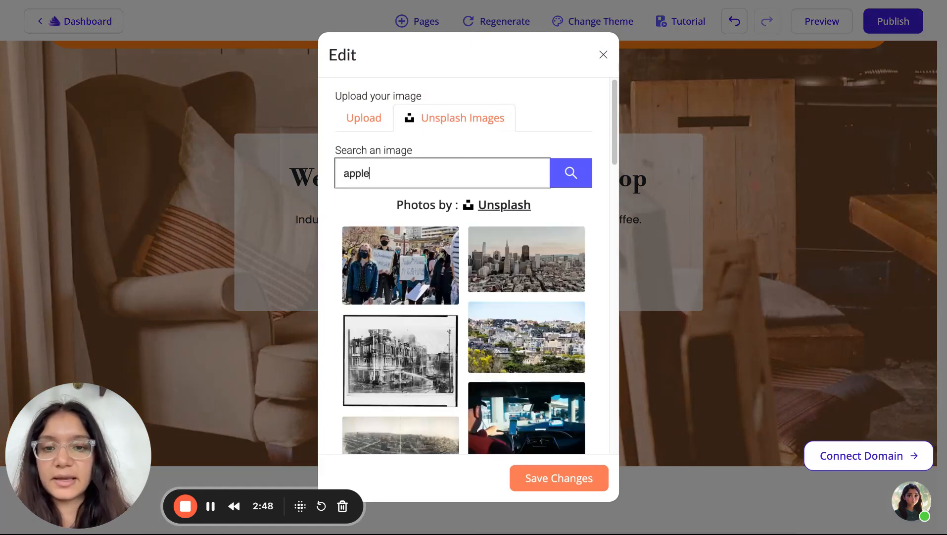
pyautogui.click(574, 172)
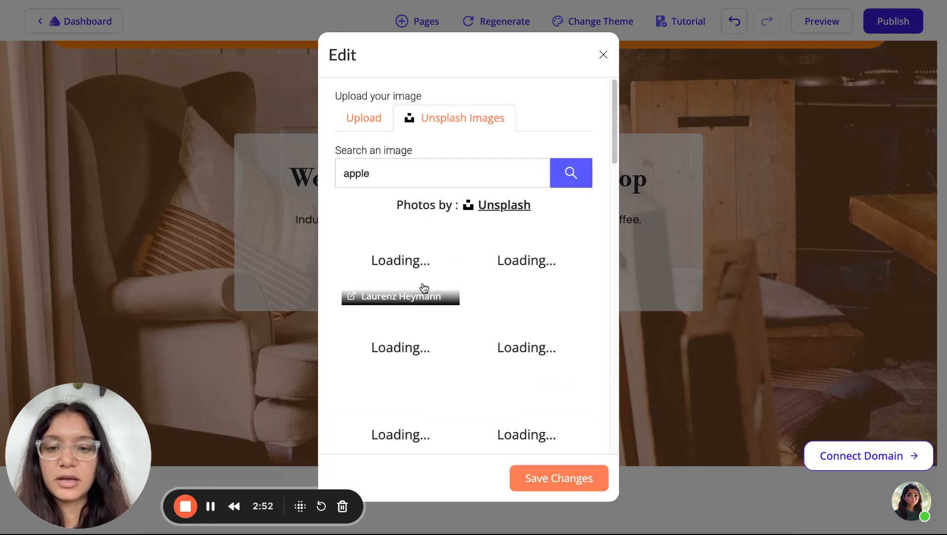
pyautogui.scroll(-1, 425, 288)
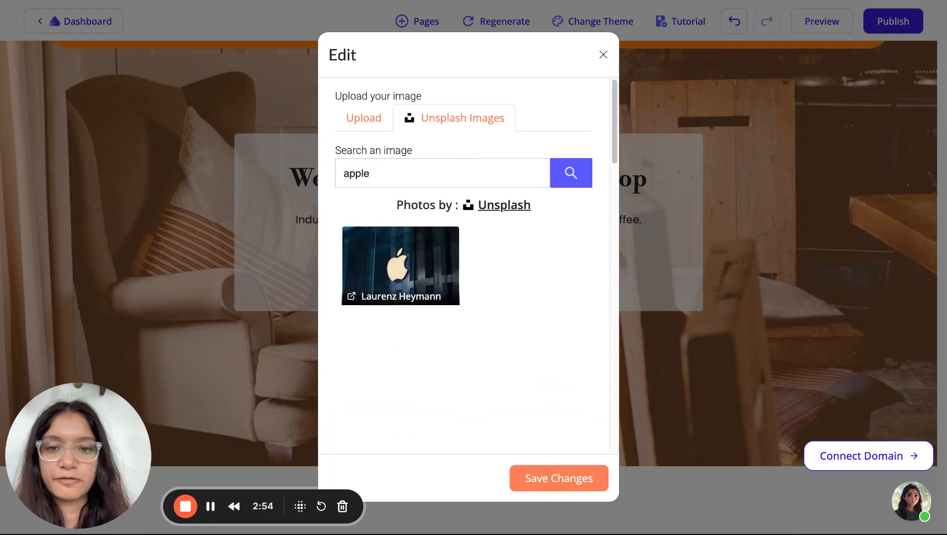
pyautogui.scroll(-1, 425, 288)
pyautogui.scroll(-1, 425, 262)
pyautogui.scroll(2, 424, 262)
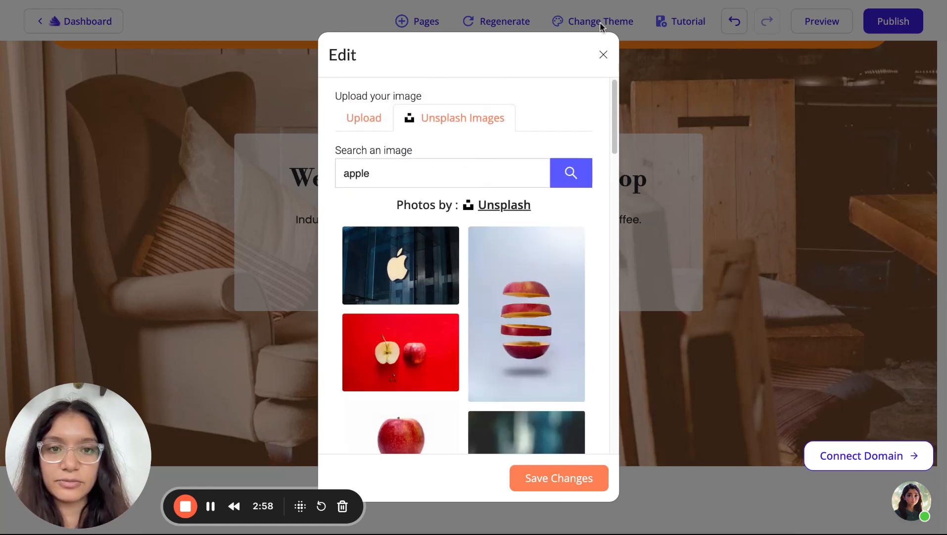
pyautogui.click(603, 54)
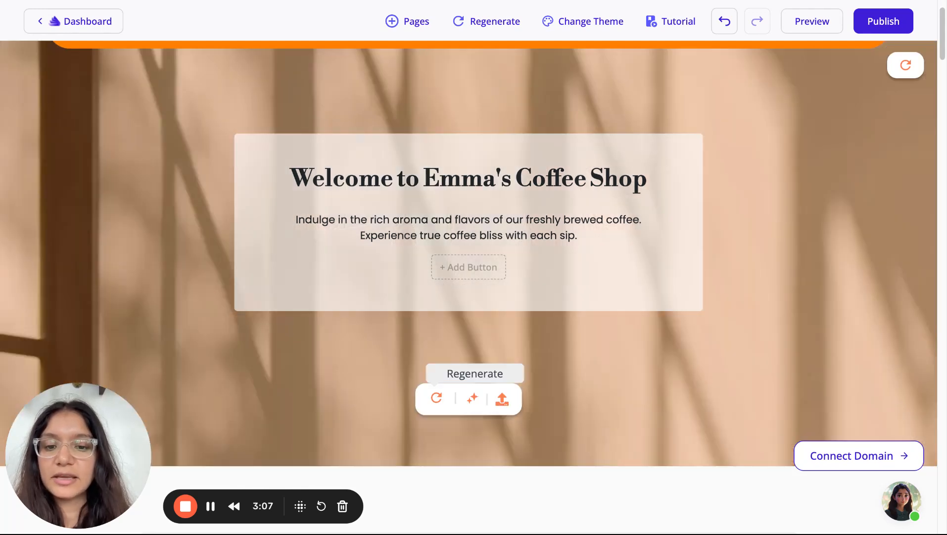
# Regenerate the hero background with the keyword 'coffee' until a hand holding a steaming mug appears
pyautogui.click(436, 398)
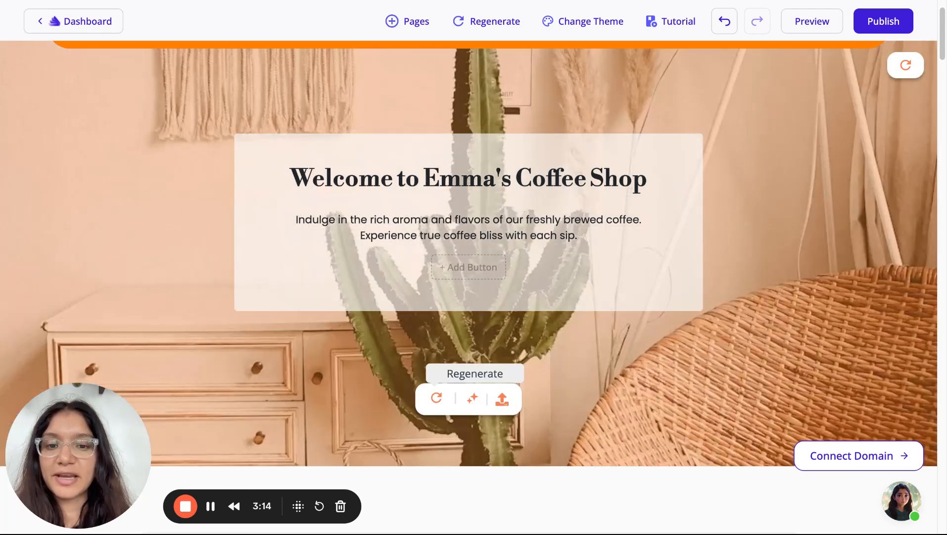
pyautogui.click(469, 399)
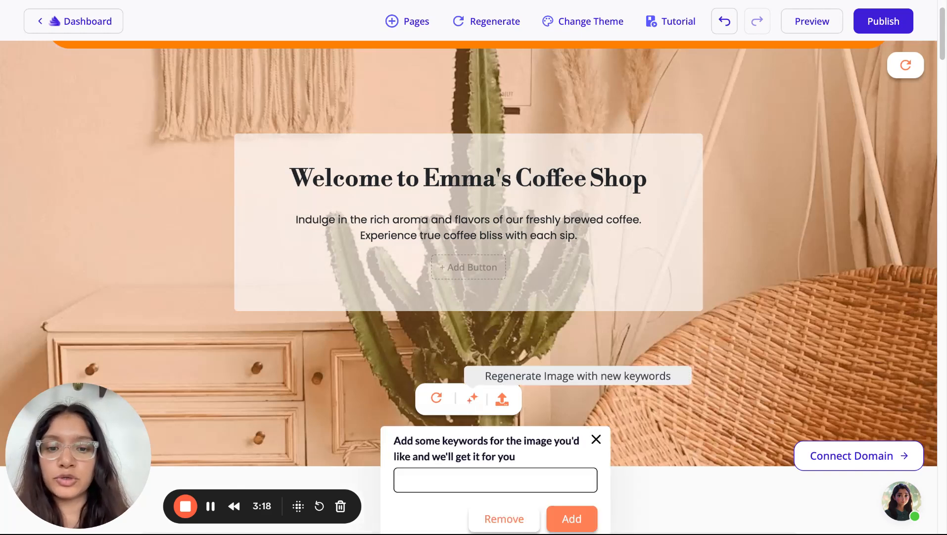
pyautogui.scroll(-1, 465, 436)
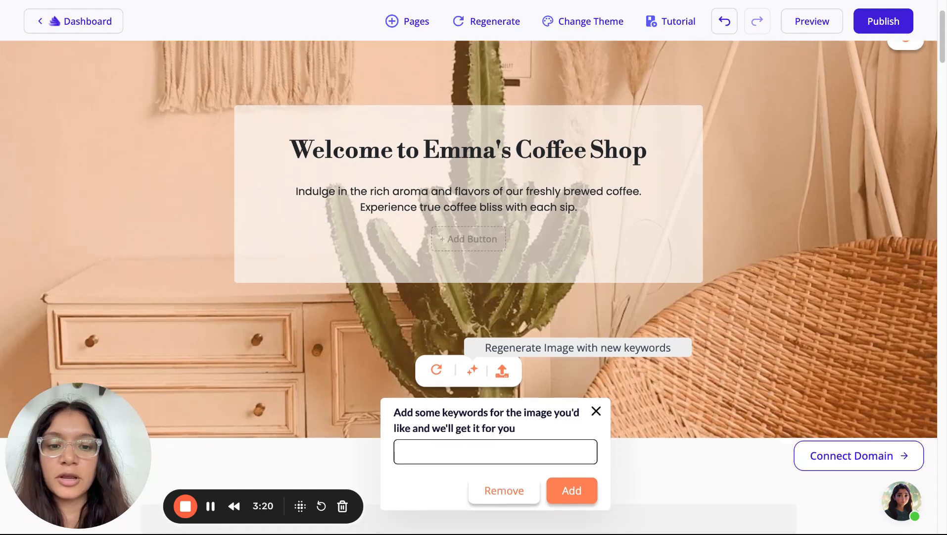
pyautogui.click(465, 446)
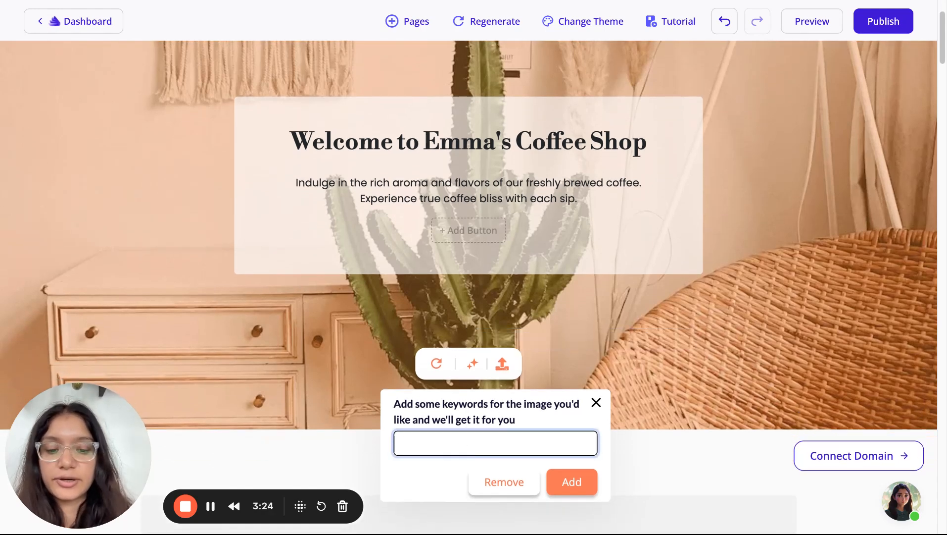
pyautogui.write('coffee')
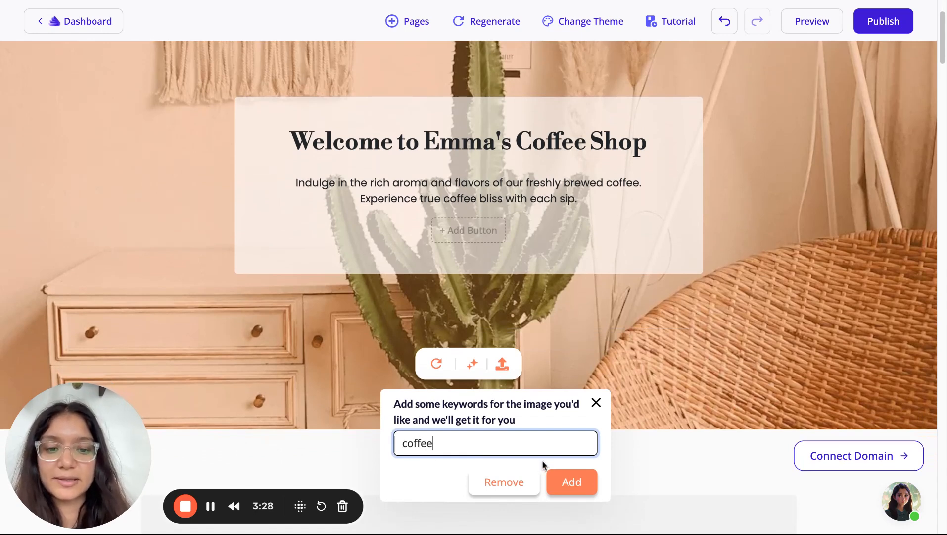
pyautogui.click(568, 485)
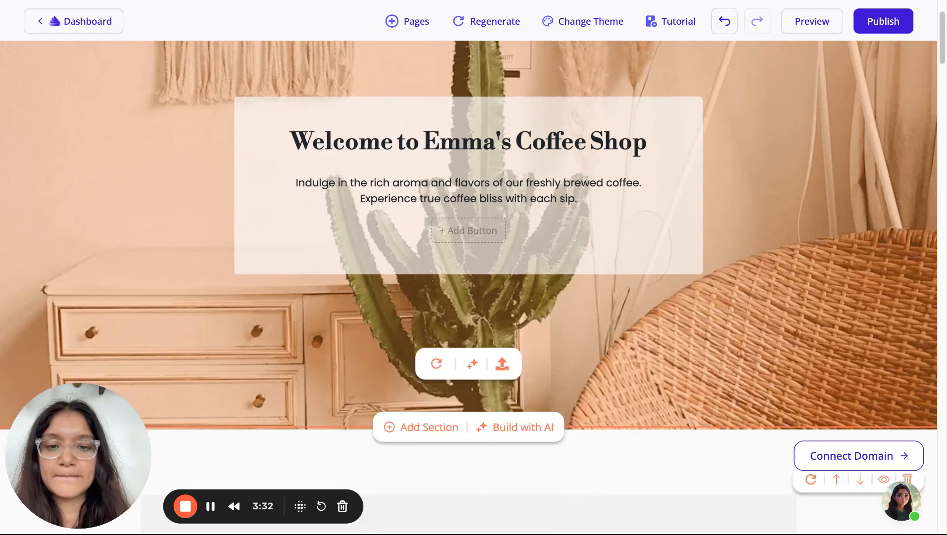
pyautogui.scroll(2, 528, 394)
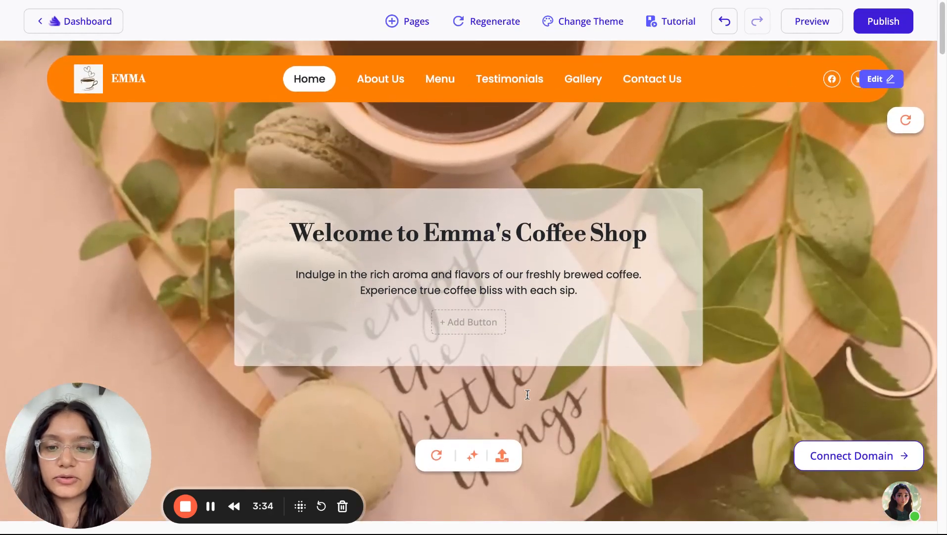
pyautogui.click(435, 457)
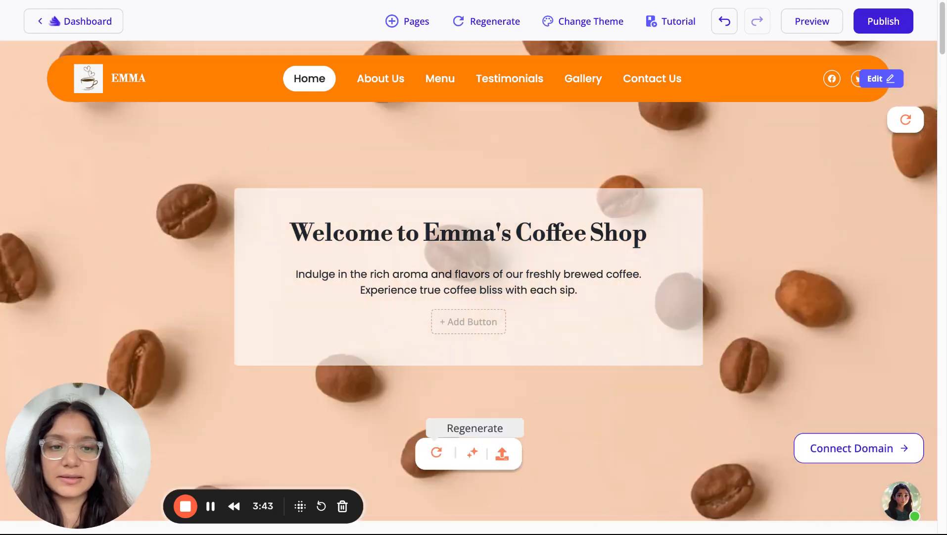
pyautogui.click(436, 452)
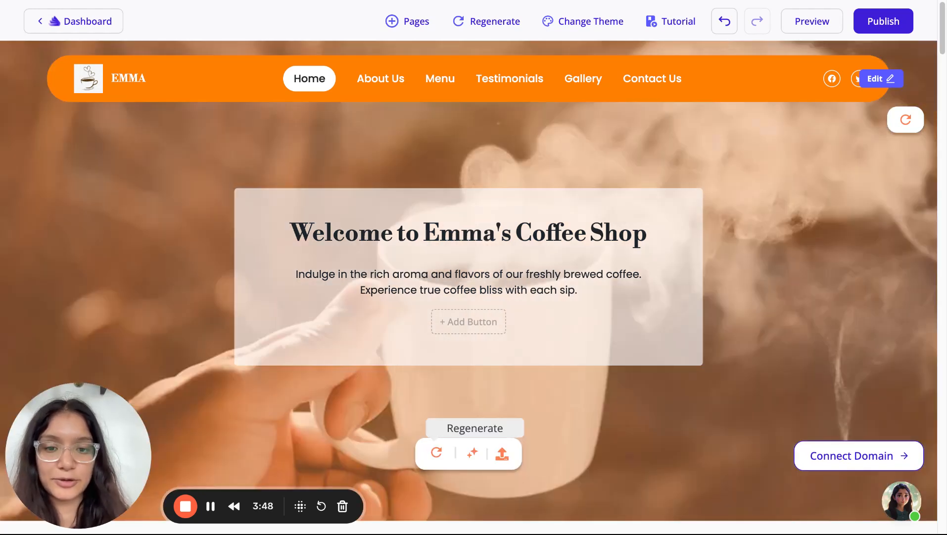
pyautogui.scroll(-2, 444, 333)
pyautogui.scroll(2, 443, 333)
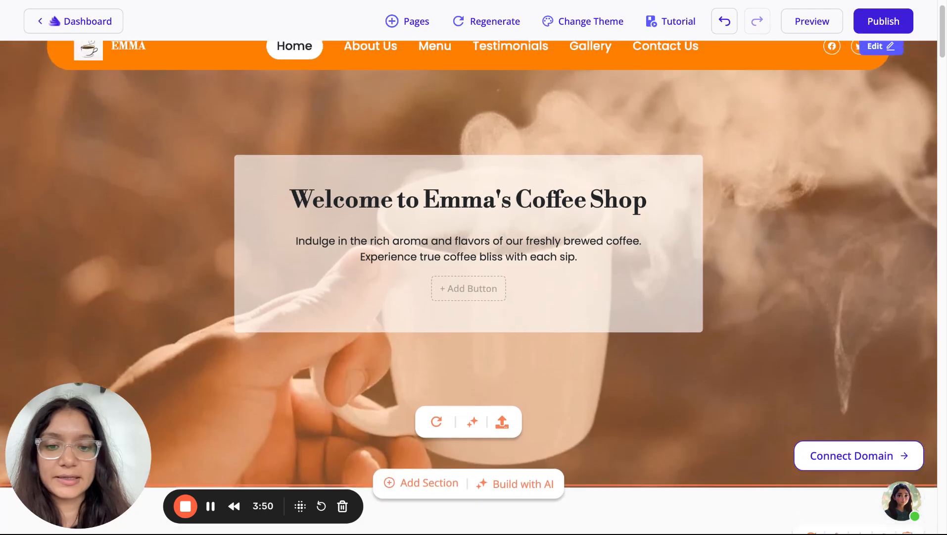
pyautogui.moveTo(394, 274)
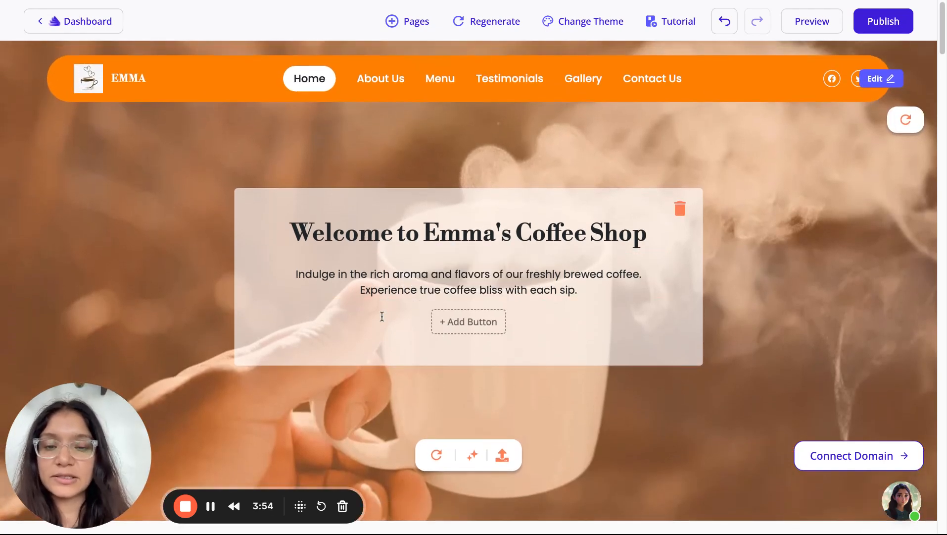
pyautogui.scroll(-1, 379, 321)
pyautogui.moveTo(422, 263)
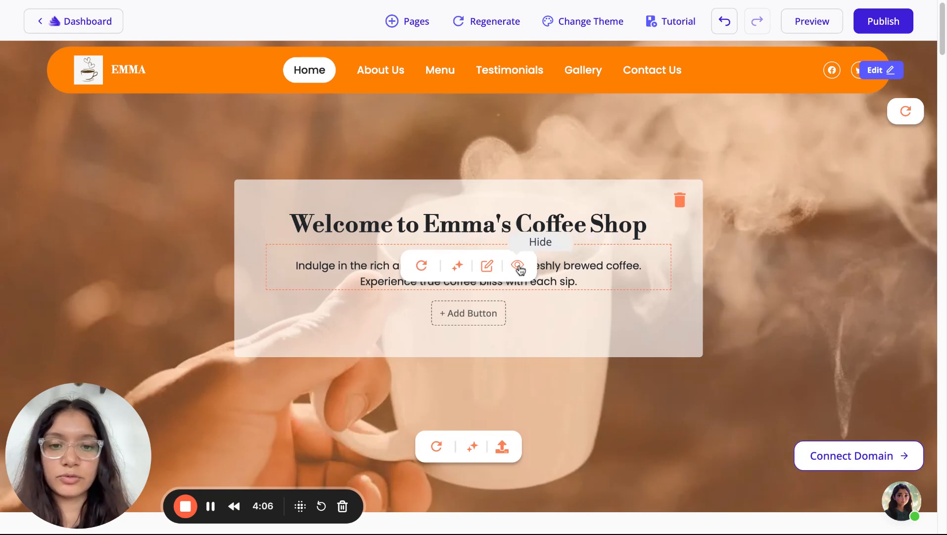
pyautogui.click(487, 266)
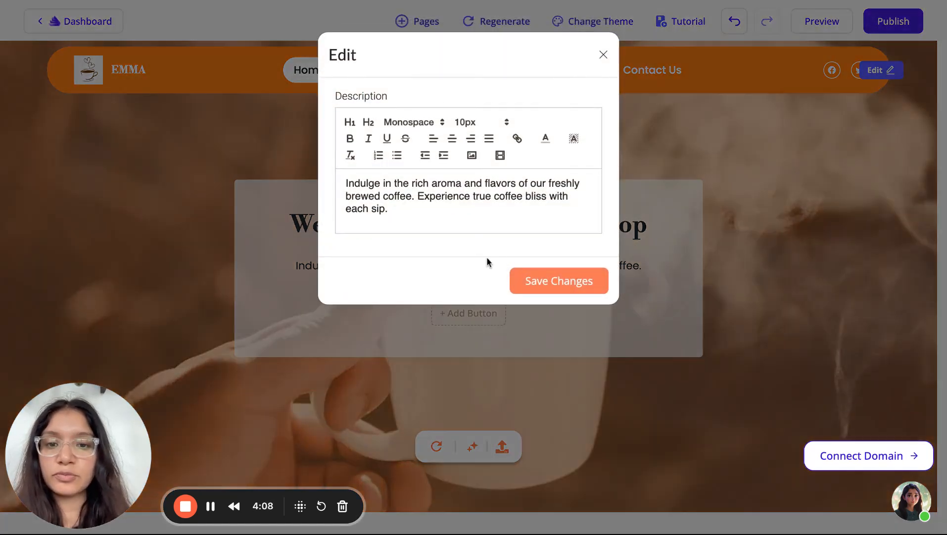
pyautogui.hotkey('ctrl', 'a')
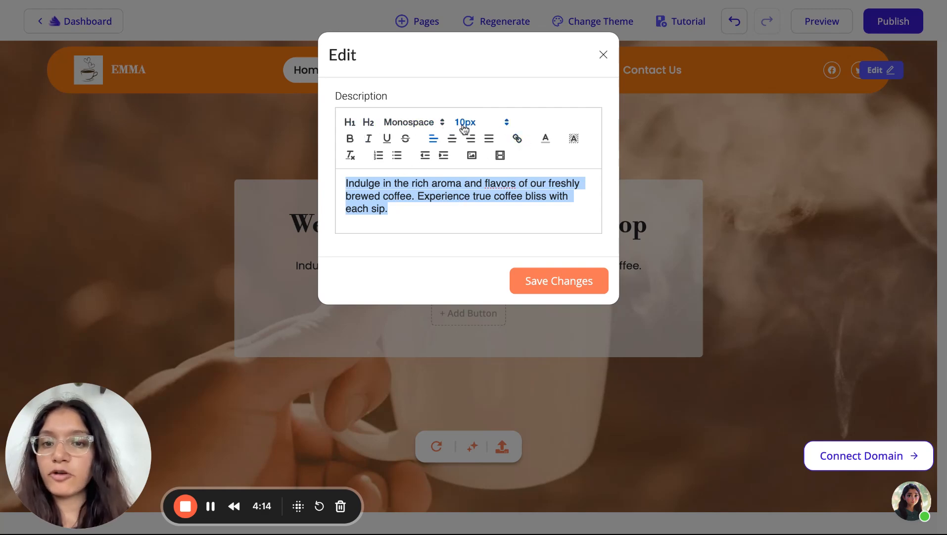
pyautogui.click(603, 54)
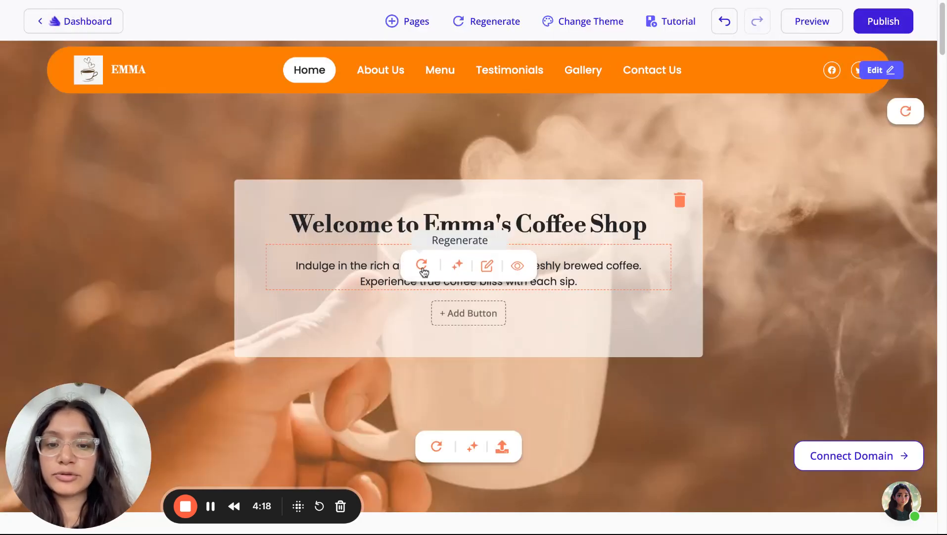
# Regenerate the hero paragraph with the comment 'translate it in germa' to get German text
pyautogui.click(458, 267)
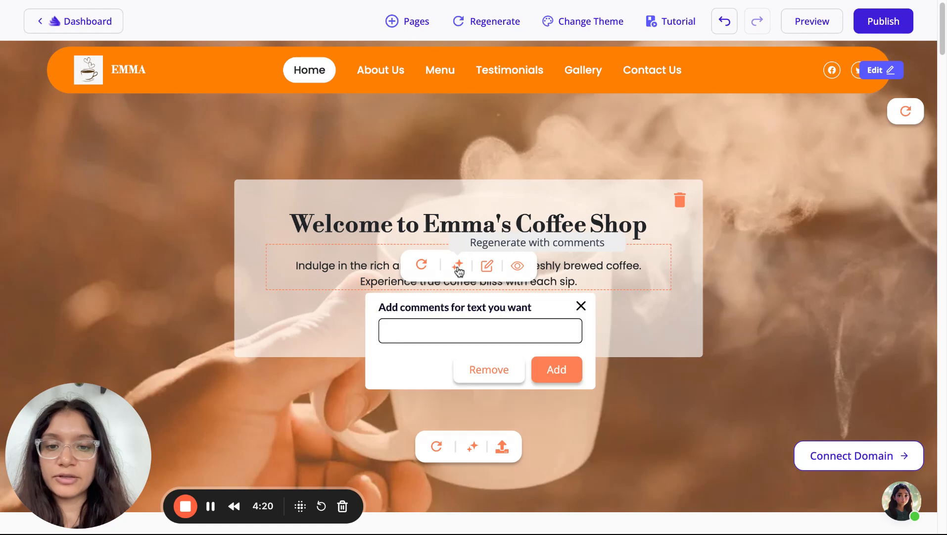
pyautogui.click(456, 327)
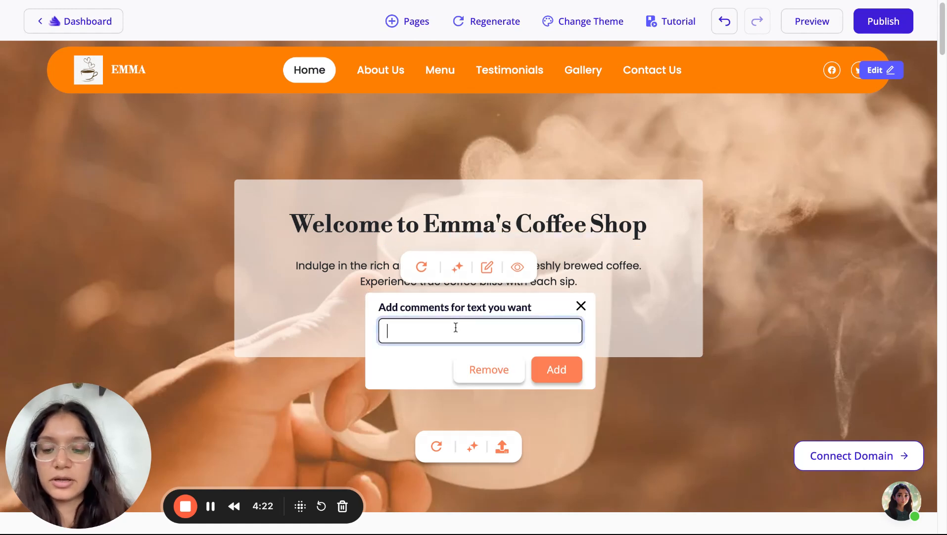
pyautogui.write('translate it in german')
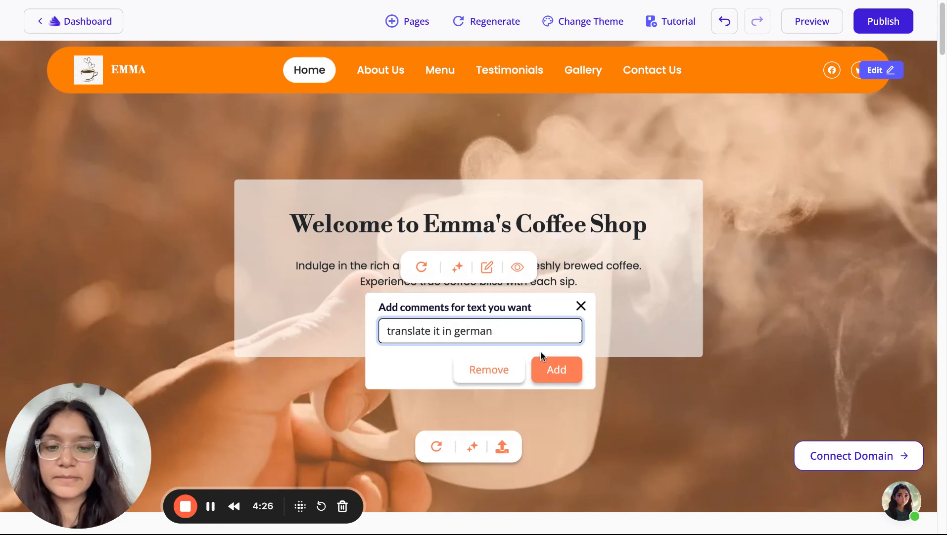
pyautogui.click(554, 369)
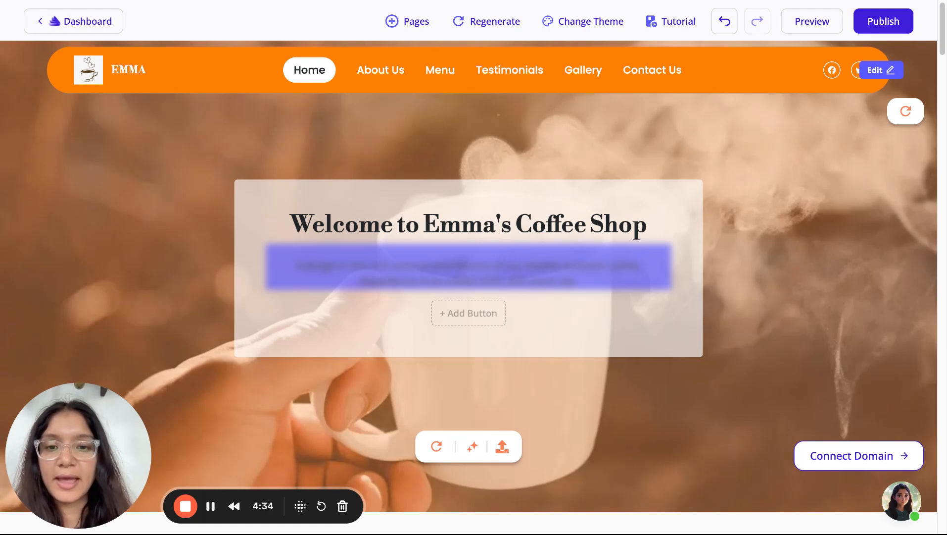
pyautogui.moveTo(422, 226)
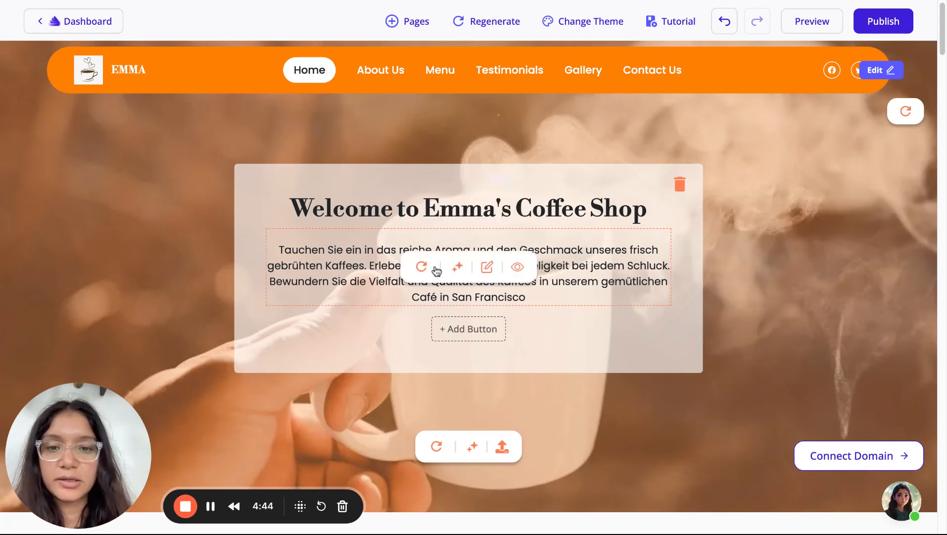
pyautogui.scroll(-1, 452, 331)
pyautogui.scroll(1, 452, 330)
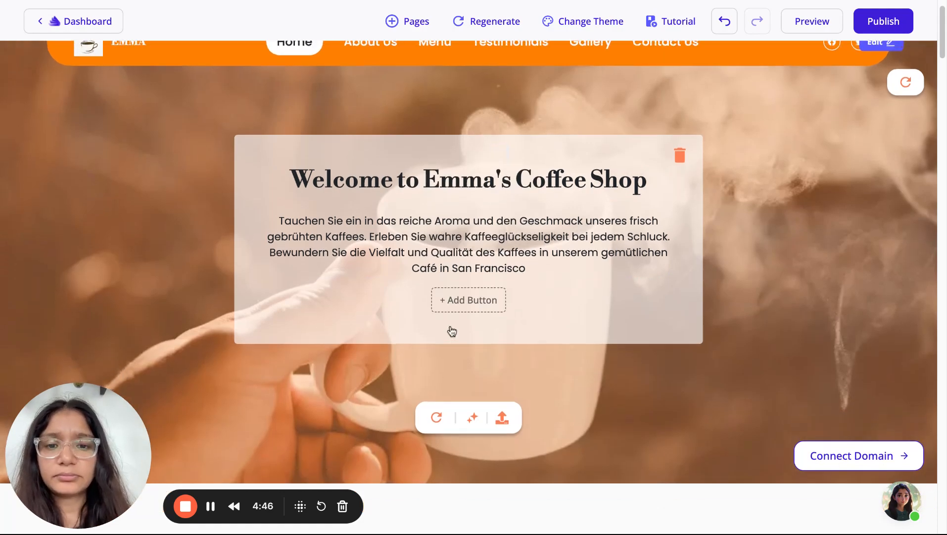
pyautogui.scroll(-5, 452, 331)
pyautogui.scroll(-20, 452, 330)
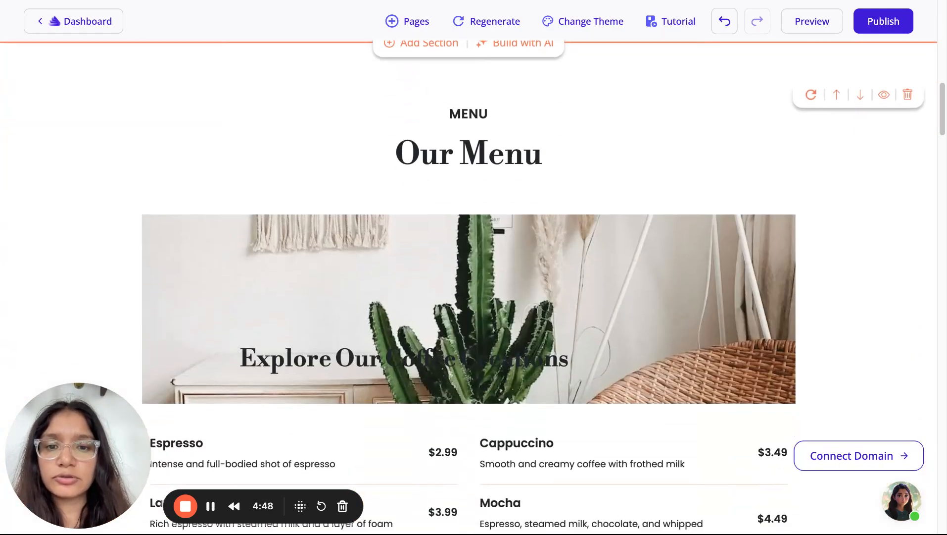
pyautogui.scroll(-7, 452, 331)
pyautogui.scroll(20, 452, 331)
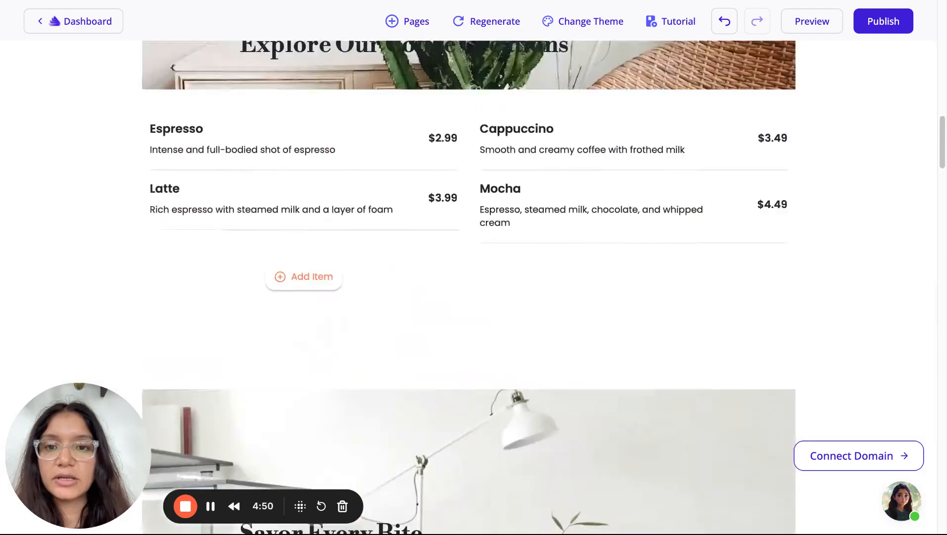
pyautogui.scroll(6, 452, 331)
pyautogui.scroll(-4, 452, 330)
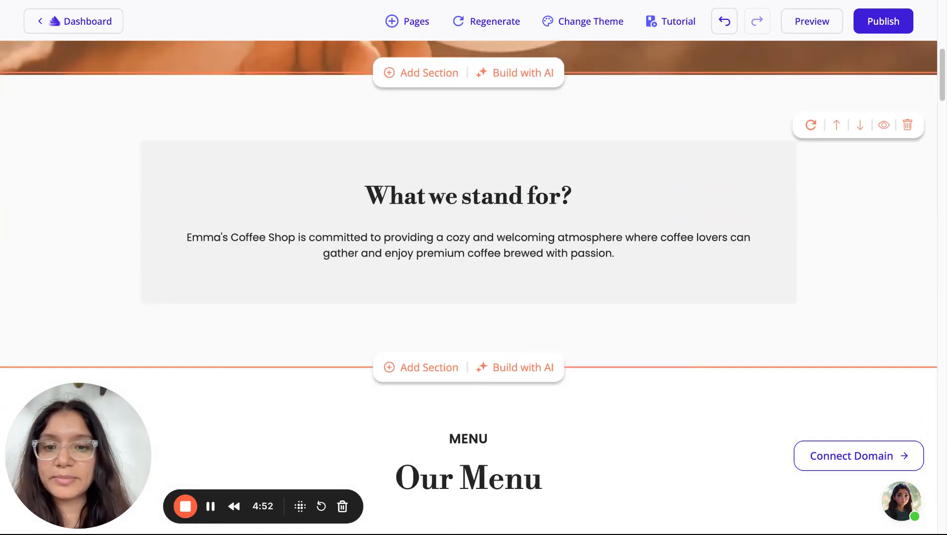
pyautogui.scroll(1, 452, 331)
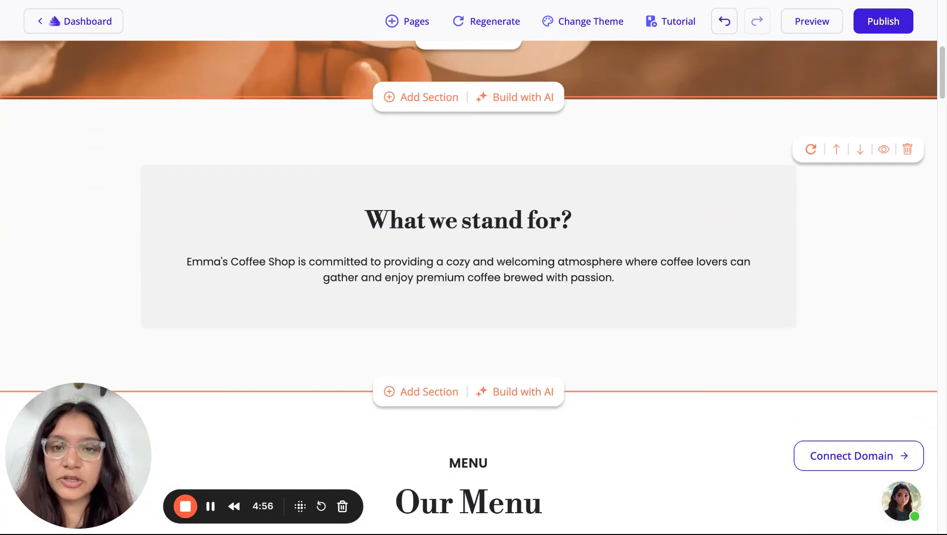
pyautogui.scroll(8, 466, 327)
pyautogui.scroll(-20, 465, 326)
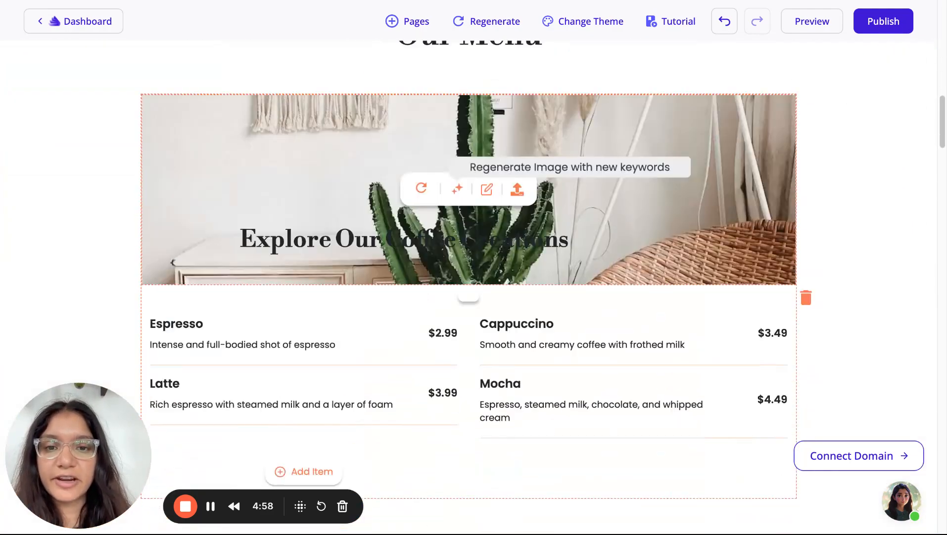
pyautogui.scroll(10, 449, 314)
pyautogui.scroll(-5, 449, 314)
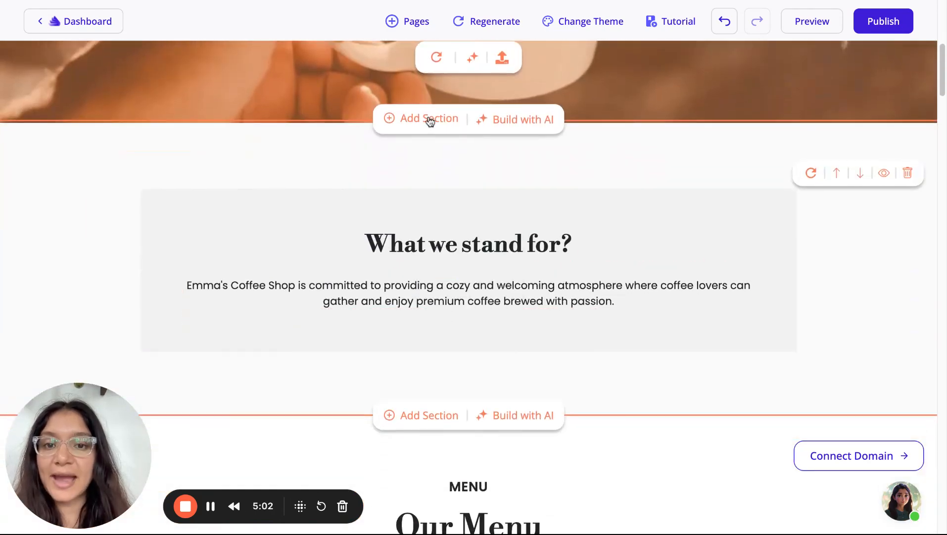
# Insert a section below the hero, browsing layouts, then generate the Services section chosen by name
pyautogui.click(430, 119)
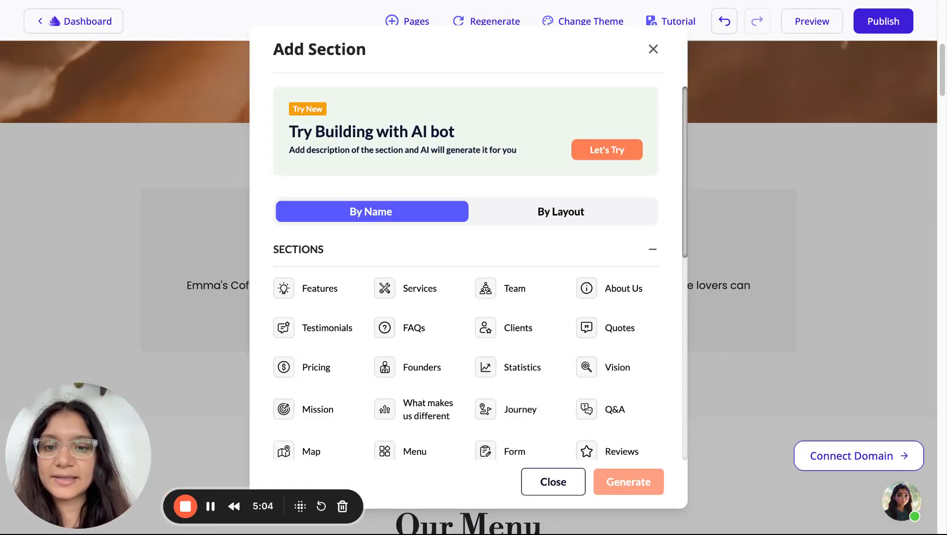
pyautogui.scroll(-1, 375, 351)
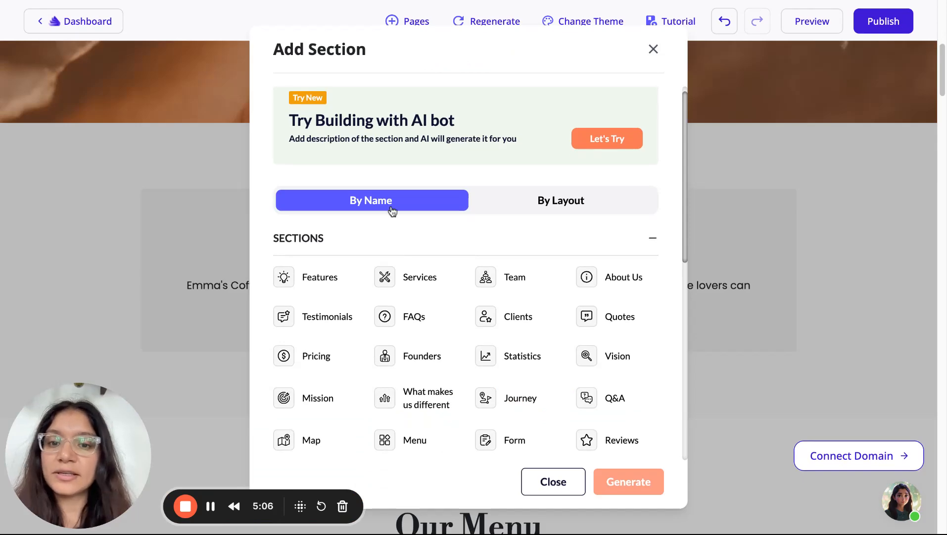
pyautogui.scroll(-9, 396, 321)
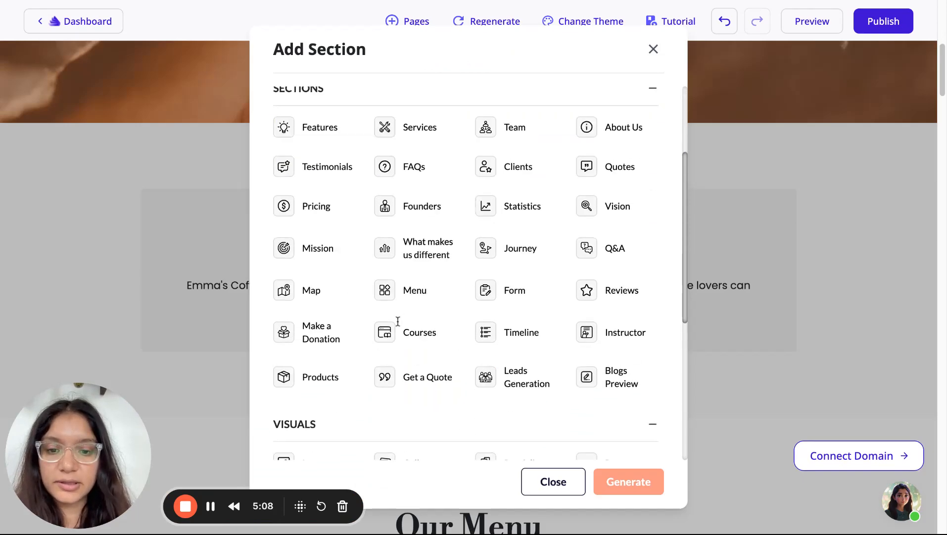
pyautogui.scroll(10, 397, 321)
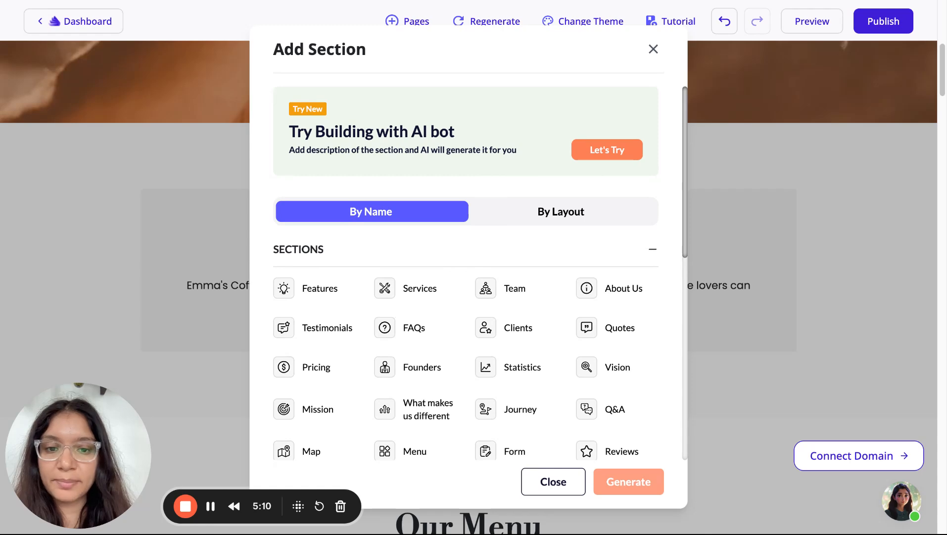
pyautogui.click(545, 218)
pyautogui.scroll(-8, 463, 334)
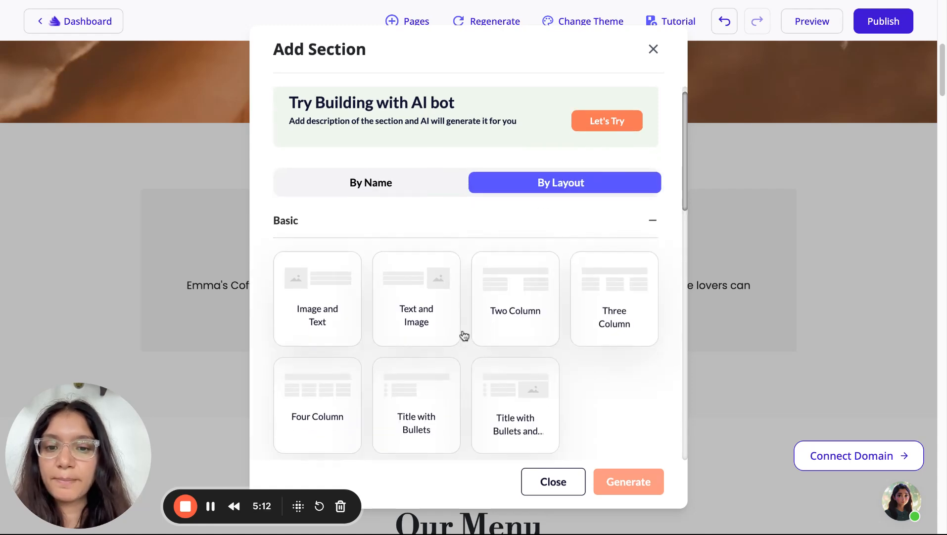
pyautogui.scroll(-8, 497, 380)
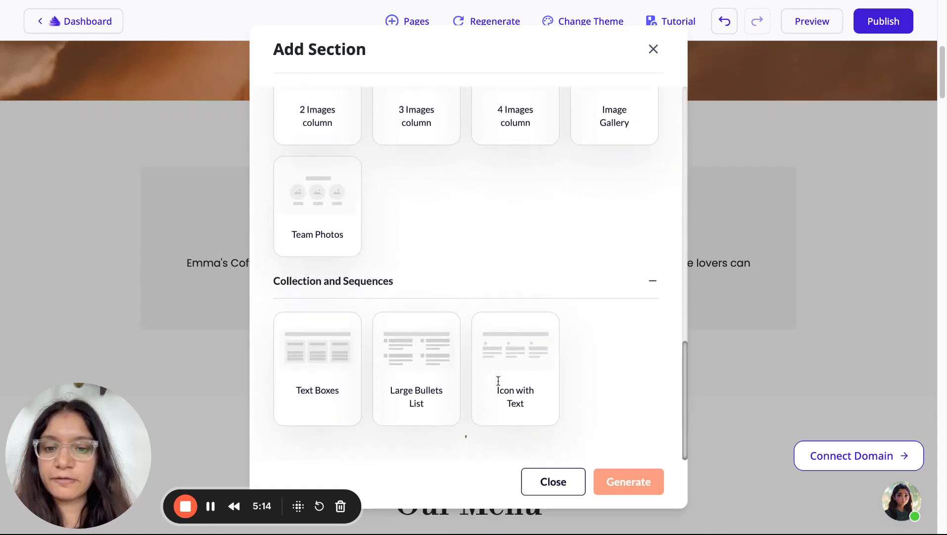
pyautogui.scroll(10, 498, 380)
pyautogui.click(382, 211)
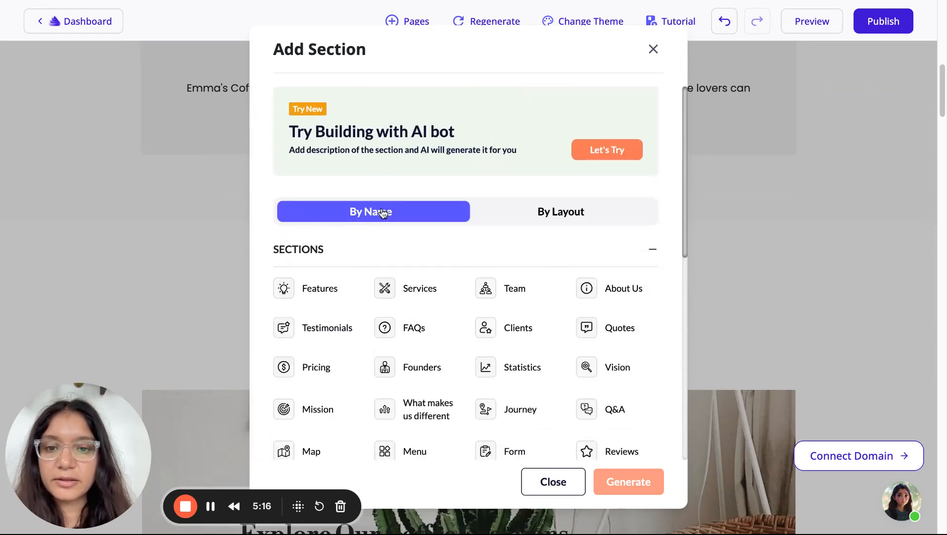
pyautogui.click(421, 292)
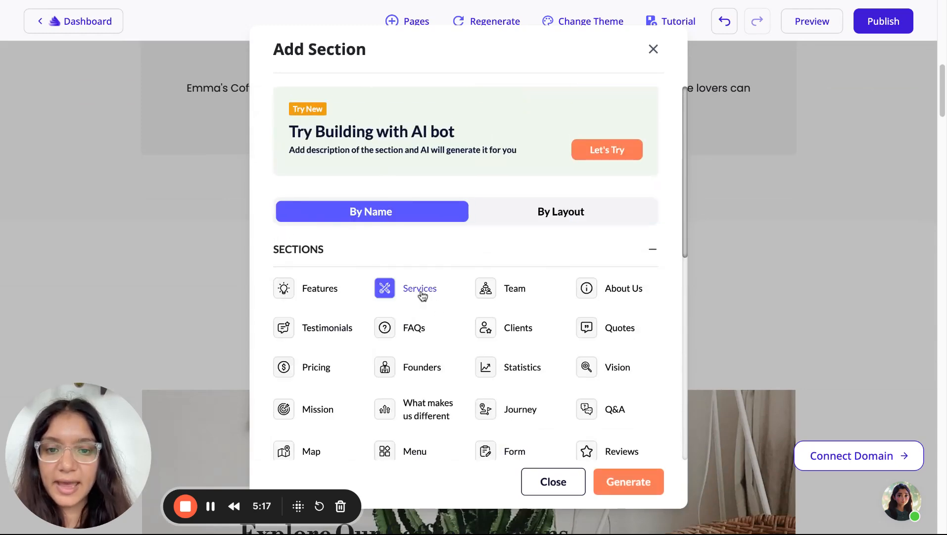
pyautogui.click(632, 485)
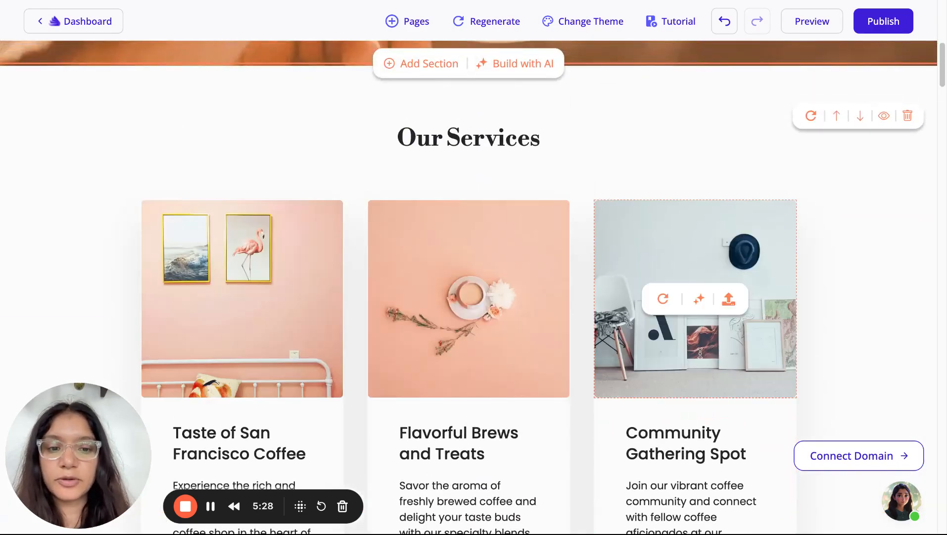
# Scroll through Our Services to review Taste of San Francisco Coffee, Flavorful Brews and Treats, and Community Gathering Spot
pyautogui.scroll(-3, 700, 352)
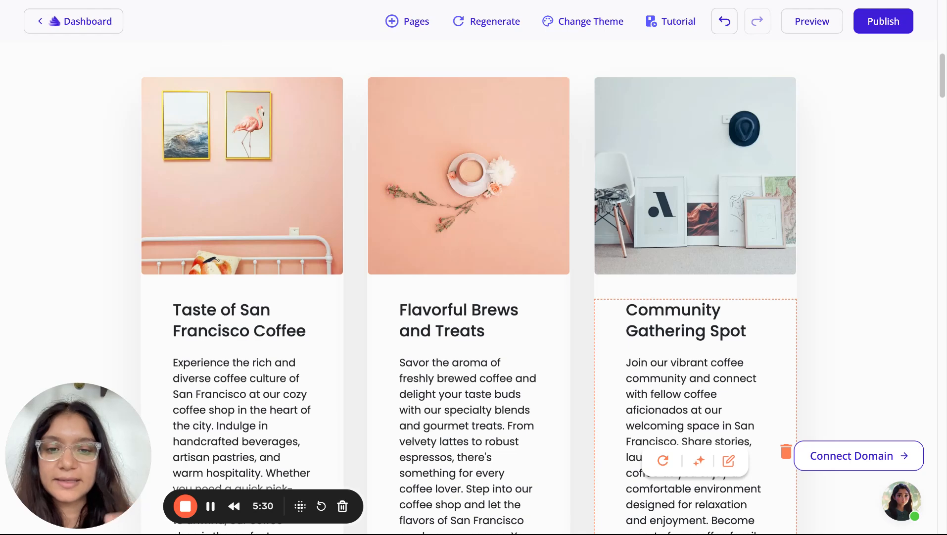
pyautogui.moveTo(447, 211)
pyautogui.scroll(-5, 443, 208)
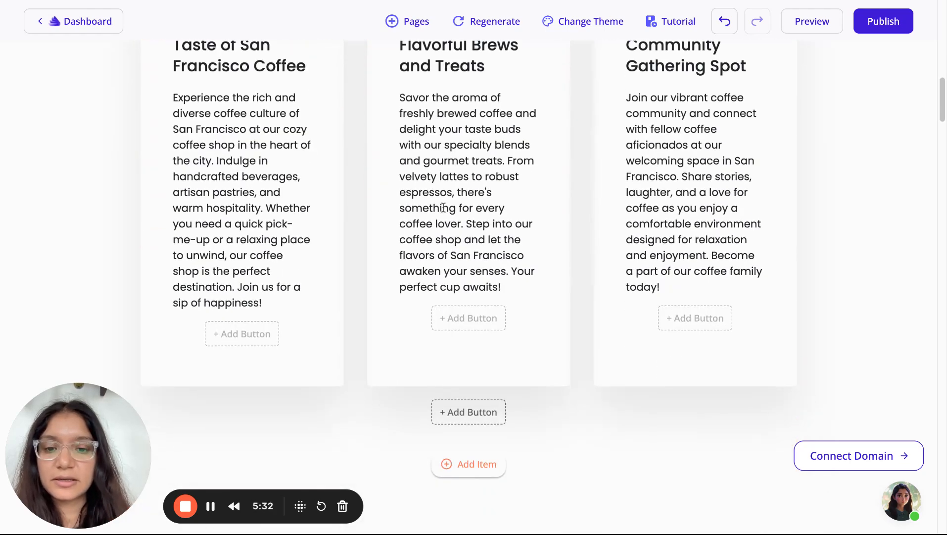
pyautogui.scroll(3, 444, 207)
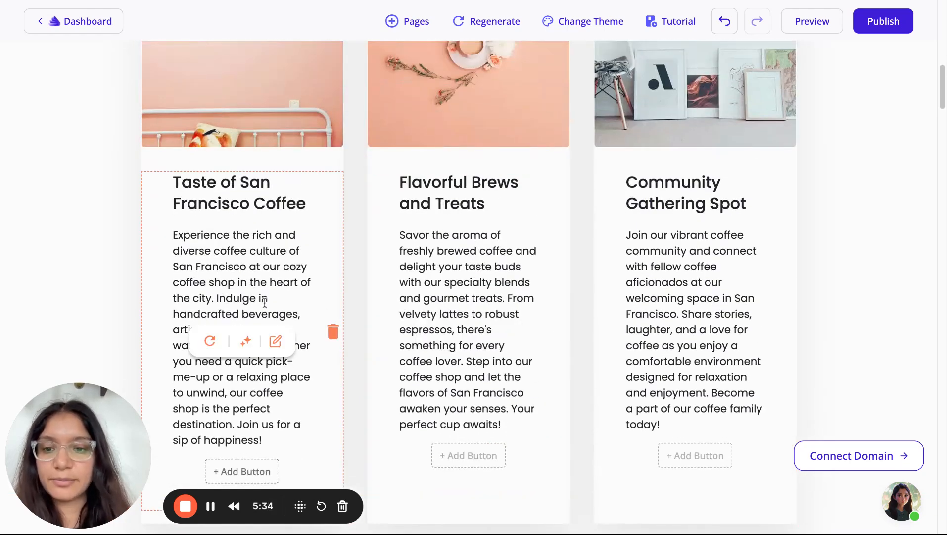
pyautogui.scroll(-3, 357, 231)
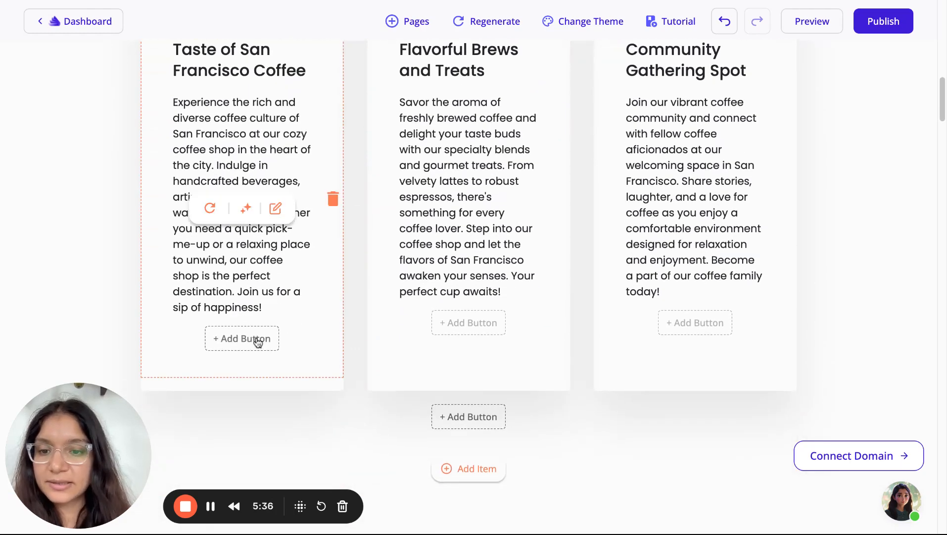
pyautogui.scroll(-12, 475, 326)
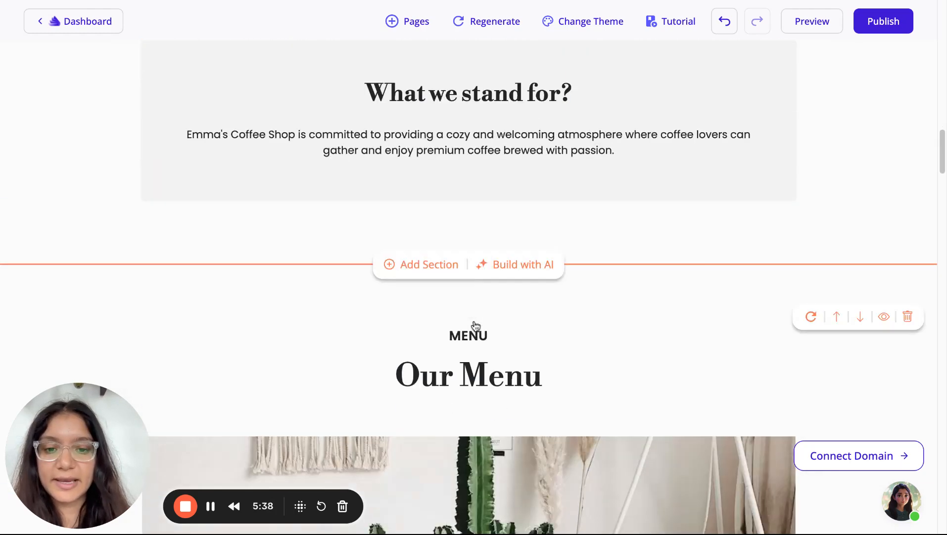
pyautogui.scroll(13, 475, 325)
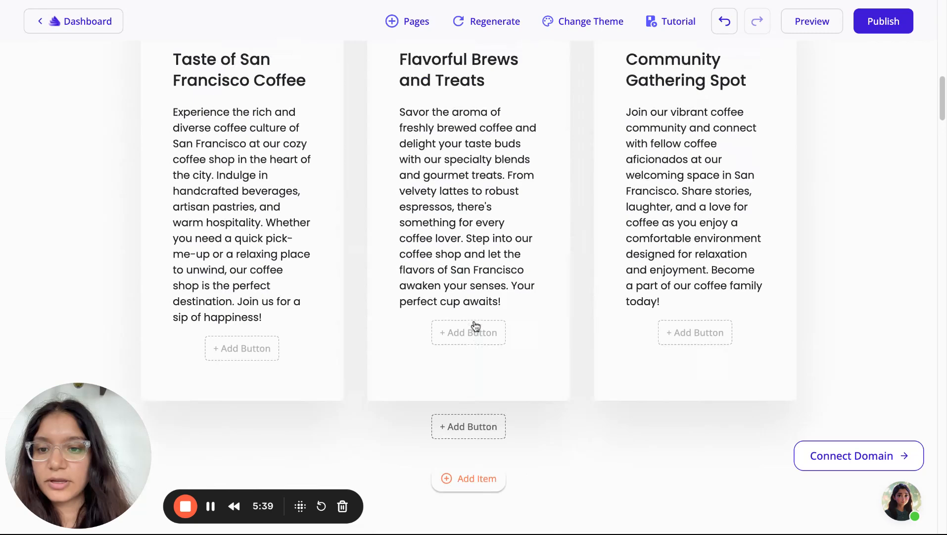
# Add a button to the Taste of San Francisco Coffee card linking to Menu, labelled MENU
pyautogui.click(230, 350)
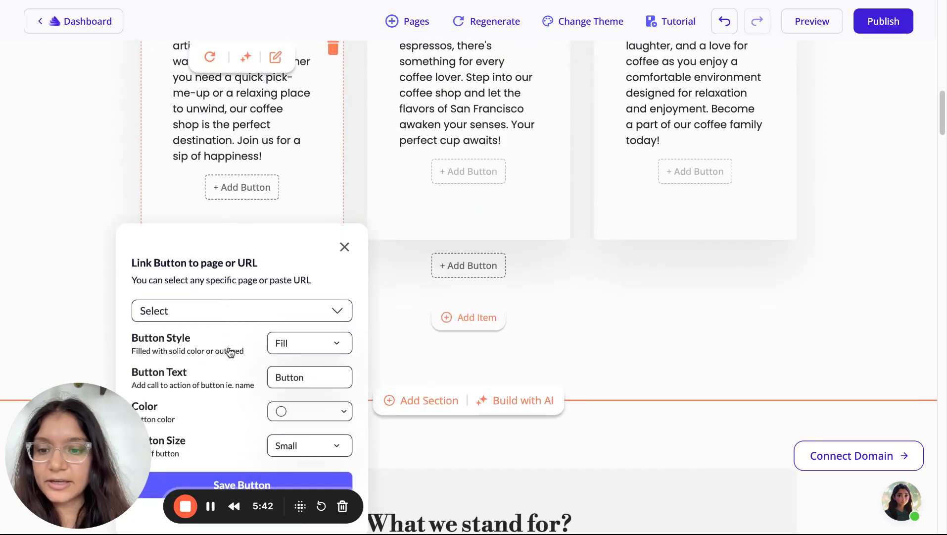
pyautogui.click(239, 275)
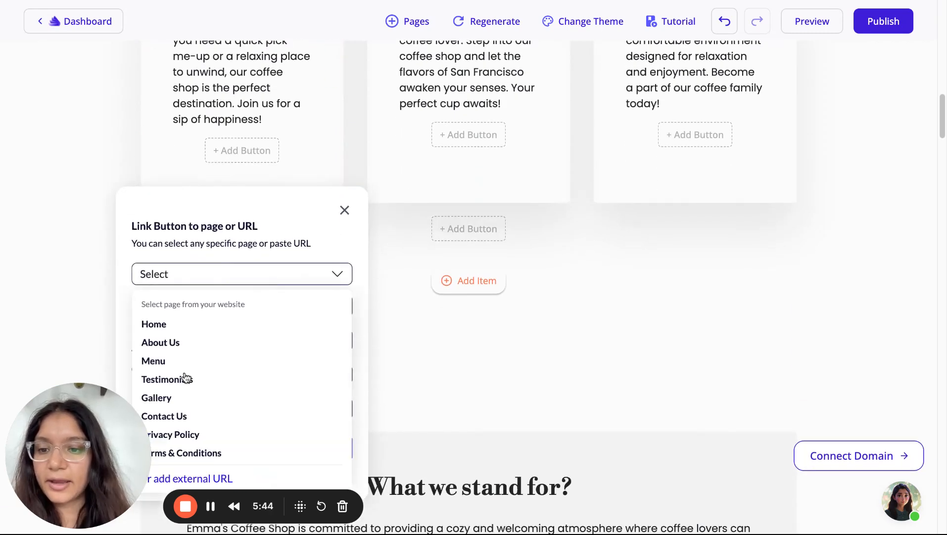
pyautogui.click(153, 361)
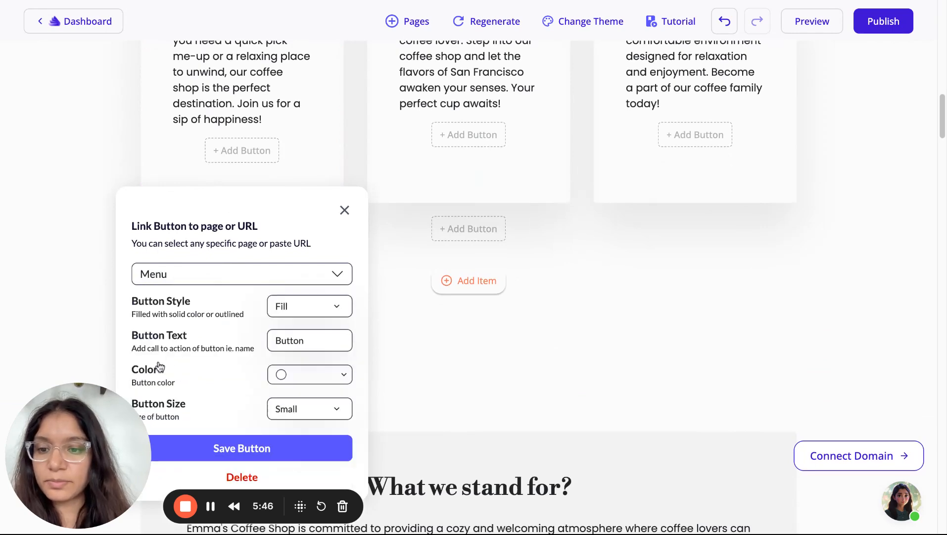
pyautogui.doubleClick(298, 342)
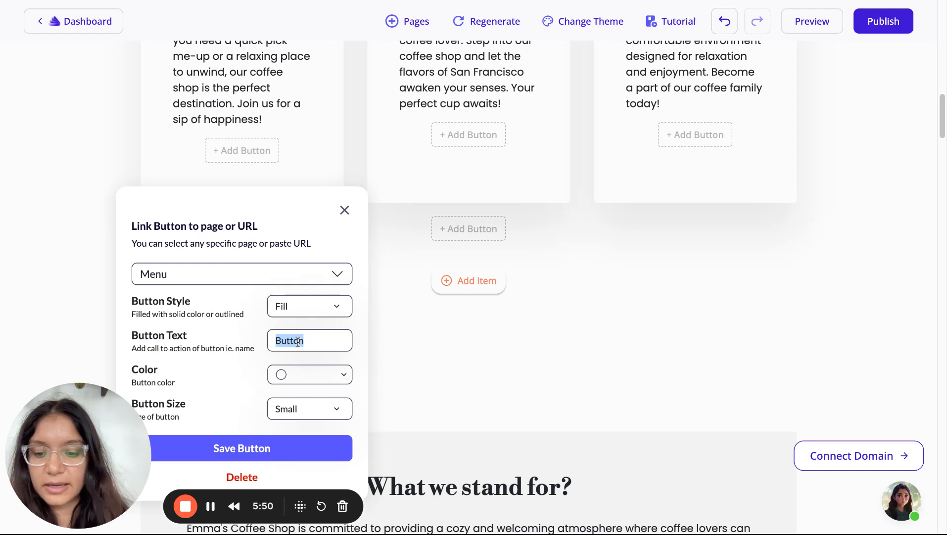
pyautogui.write('MENU')
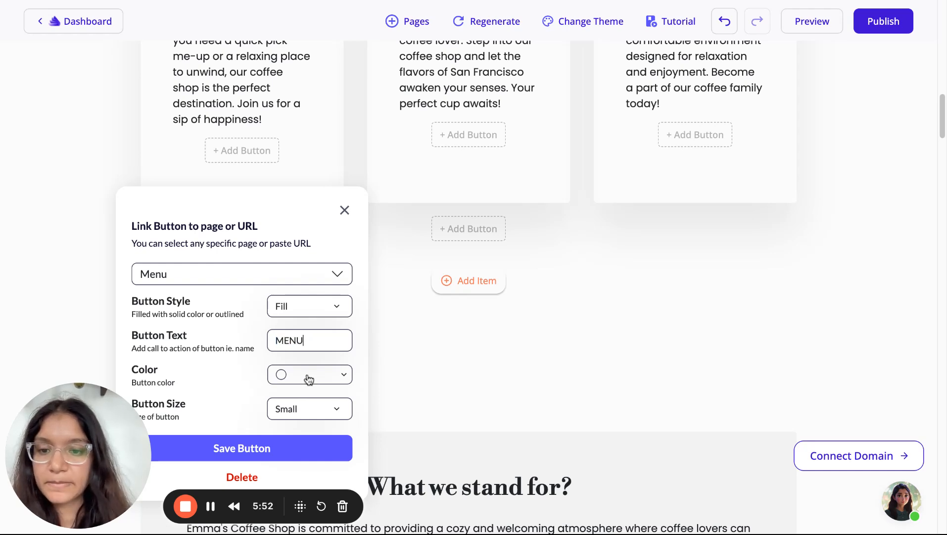
# Set the MENU button's colour to tan #dc984e
pyautogui.click(309, 379)
pyautogui.scroll(-2, 311, 379)
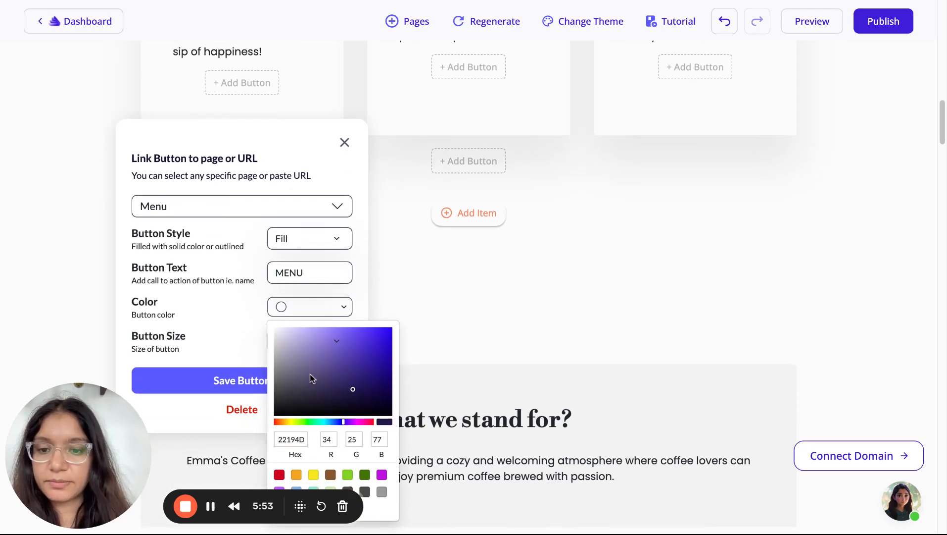
pyautogui.click(284, 422)
pyautogui.click(294, 420)
pyautogui.moveTo(294, 420); pyautogui.dragTo(281, 420)
pyautogui.moveTo(350, 387); pyautogui.dragTo(382, 332)
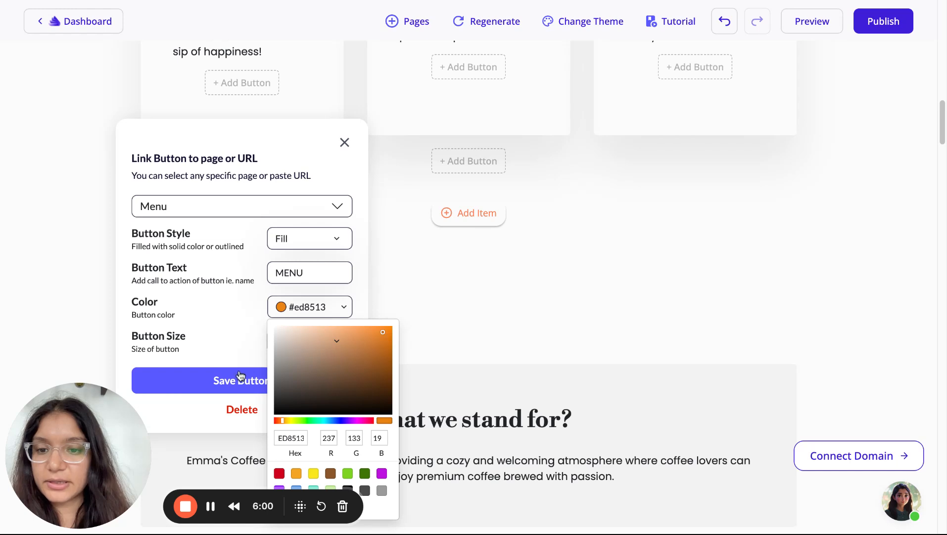
pyautogui.click(349, 338)
pyautogui.scroll(-2, 248, 369)
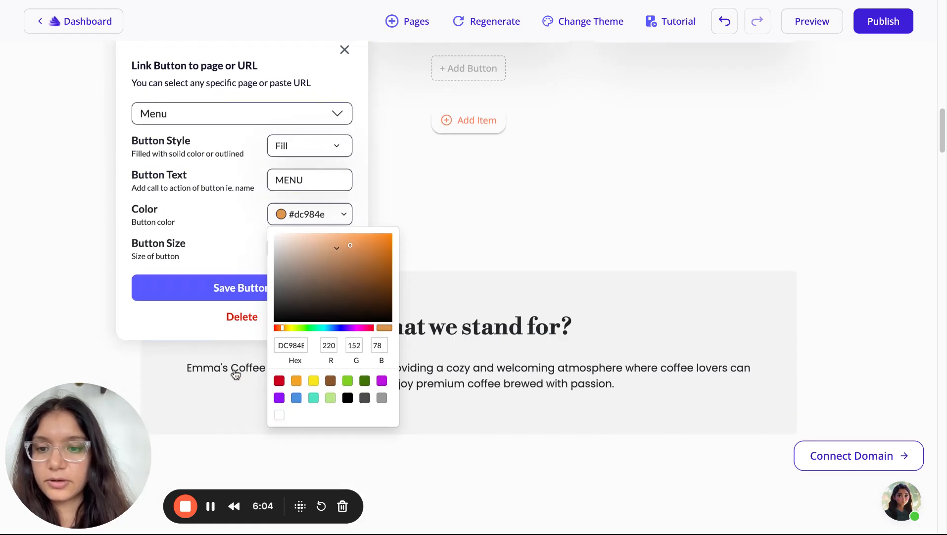
pyautogui.click(230, 282)
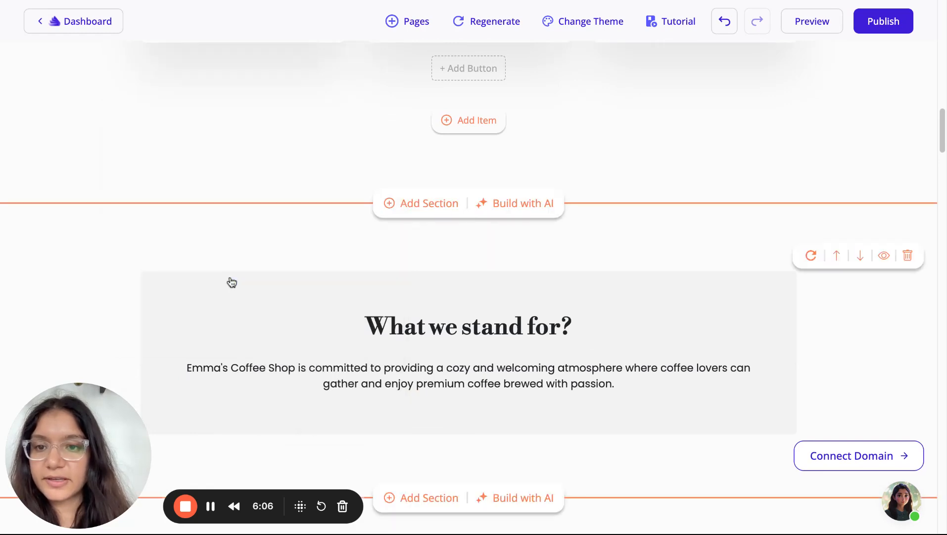
pyautogui.scroll(6, 230, 281)
pyautogui.click(260, 268)
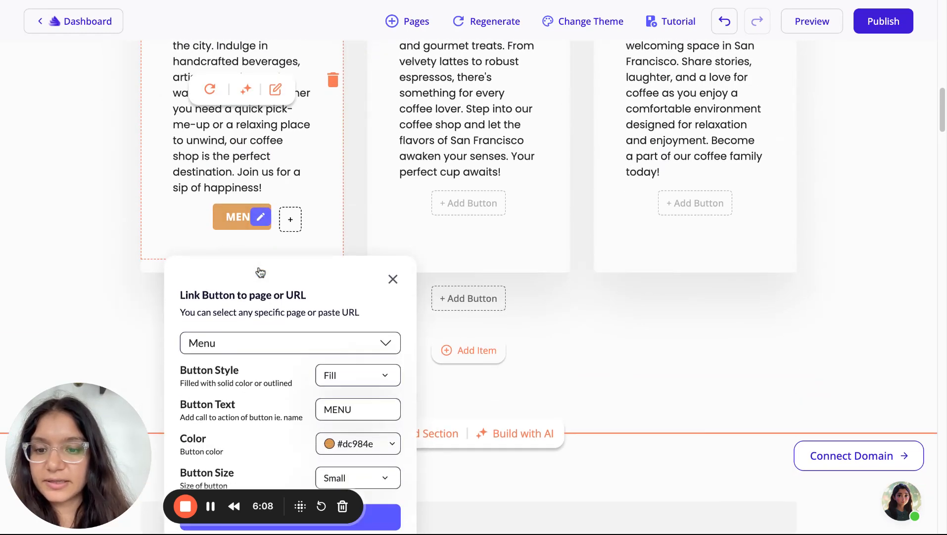
pyautogui.scroll(-3, 366, 366)
pyautogui.click(364, 389)
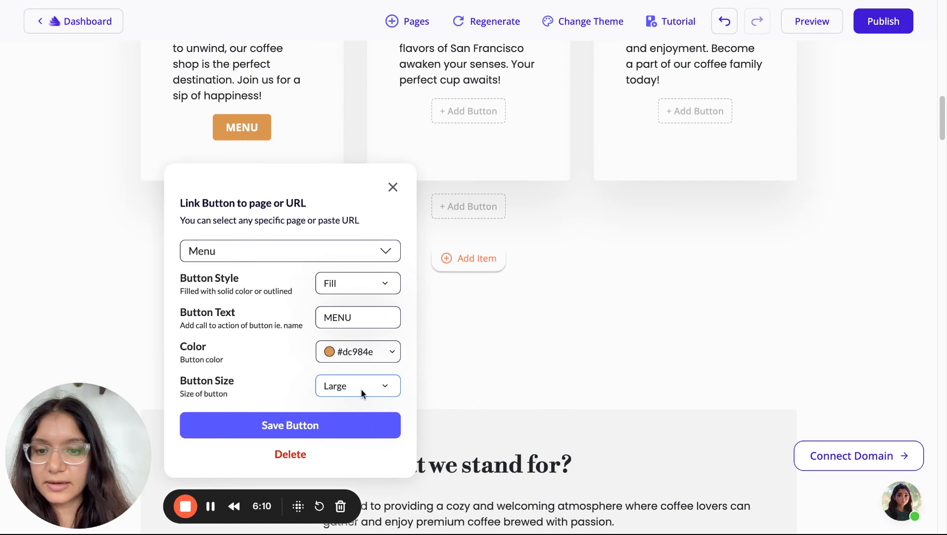
pyautogui.click(340, 352)
pyautogui.scroll(-2, 376, 347)
pyautogui.moveTo(432, 339); pyautogui.dragTo(440, 278)
pyautogui.click(282, 340)
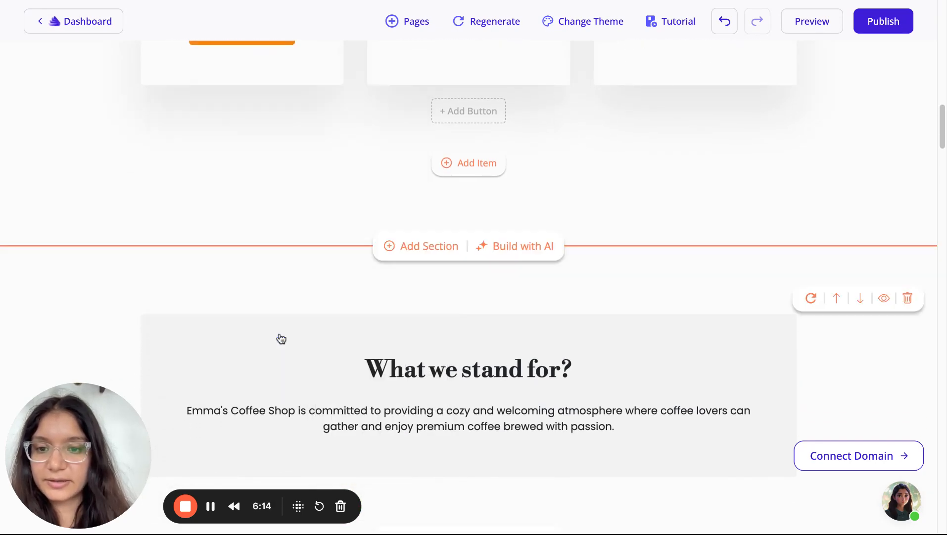
pyautogui.scroll(5, 277, 336)
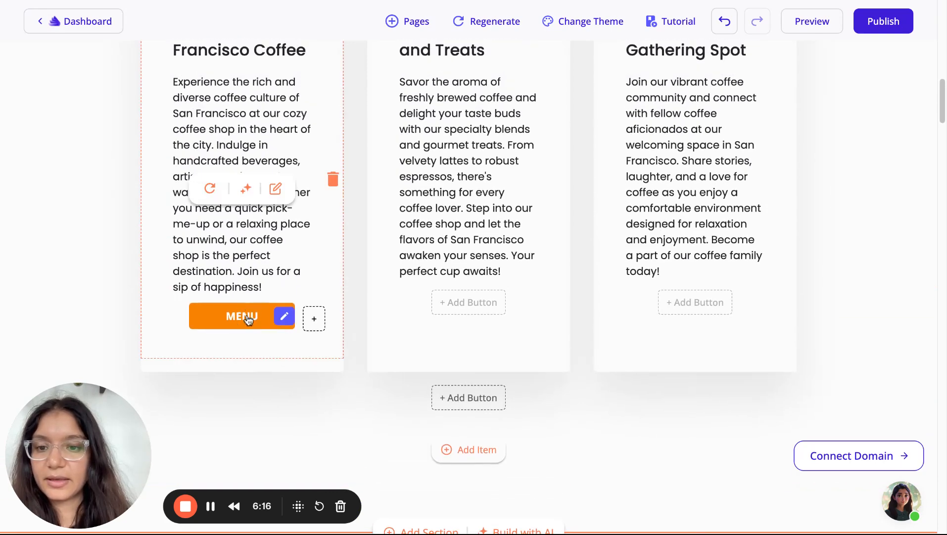
pyautogui.click(283, 320)
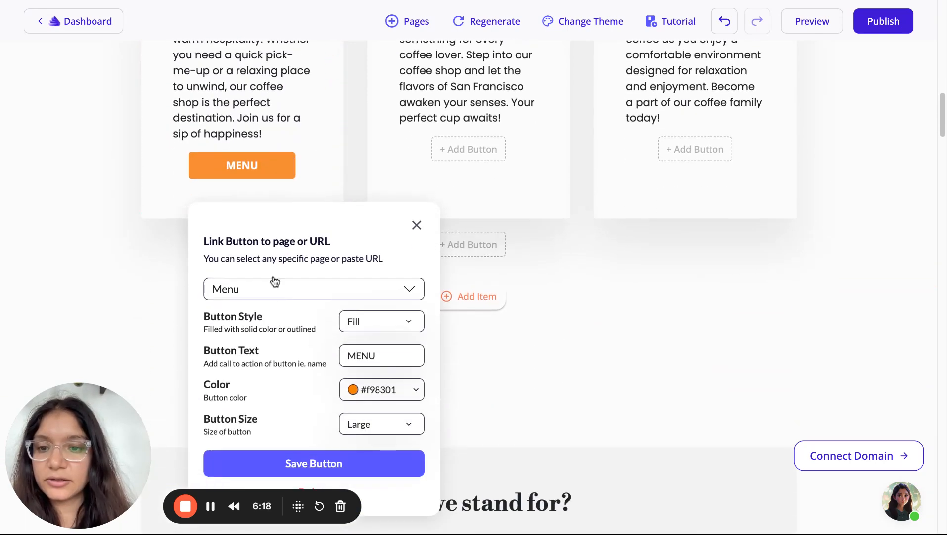
pyautogui.click(260, 290)
pyautogui.scroll(-2, 263, 394)
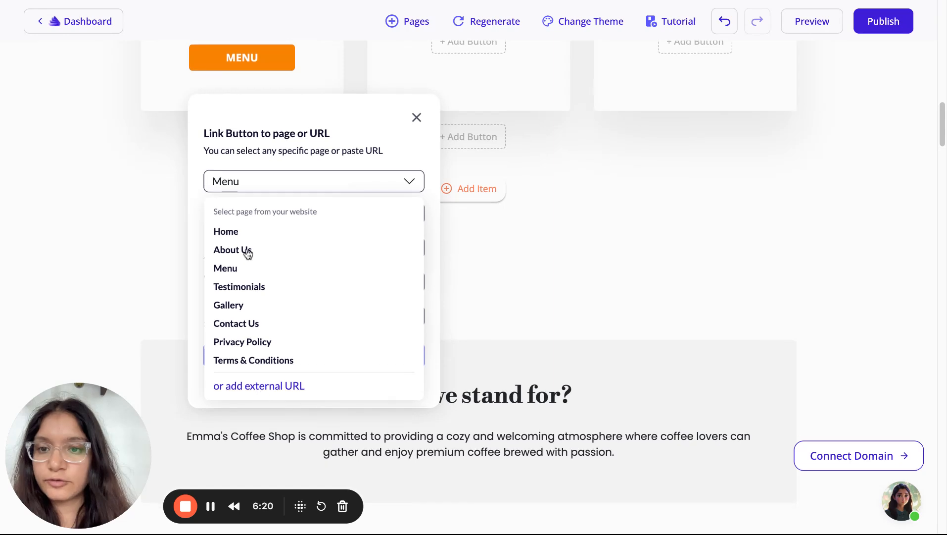
pyautogui.click(256, 390)
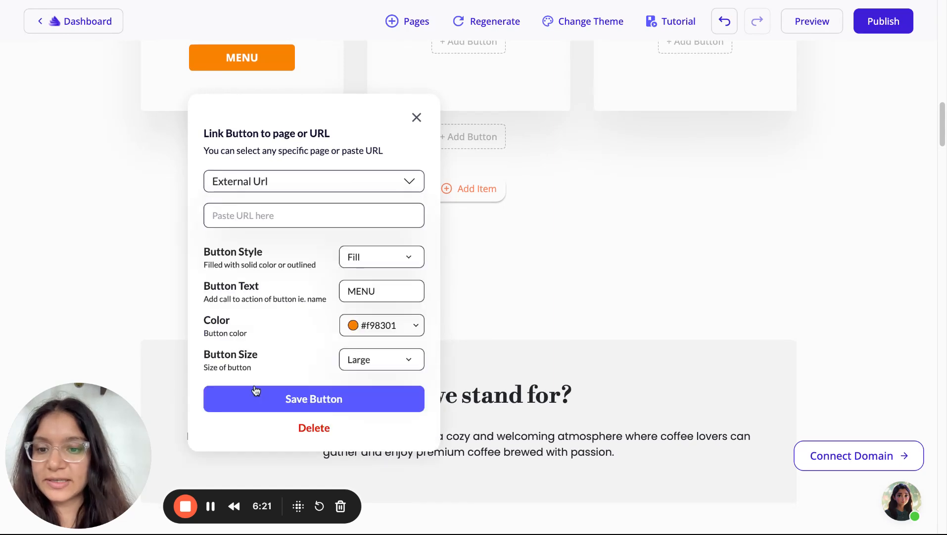
pyautogui.click(251, 218)
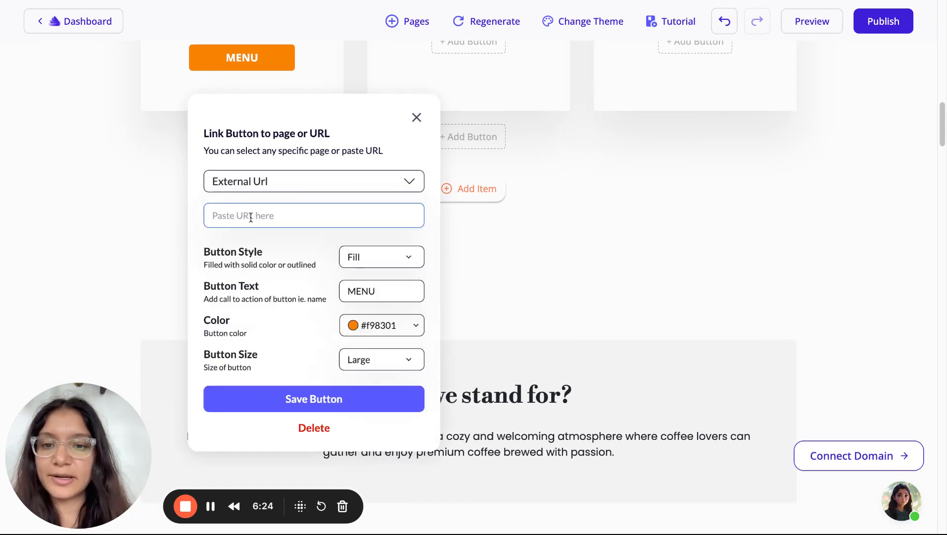
pyautogui.click(420, 121)
pyautogui.scroll(12, 351, 262)
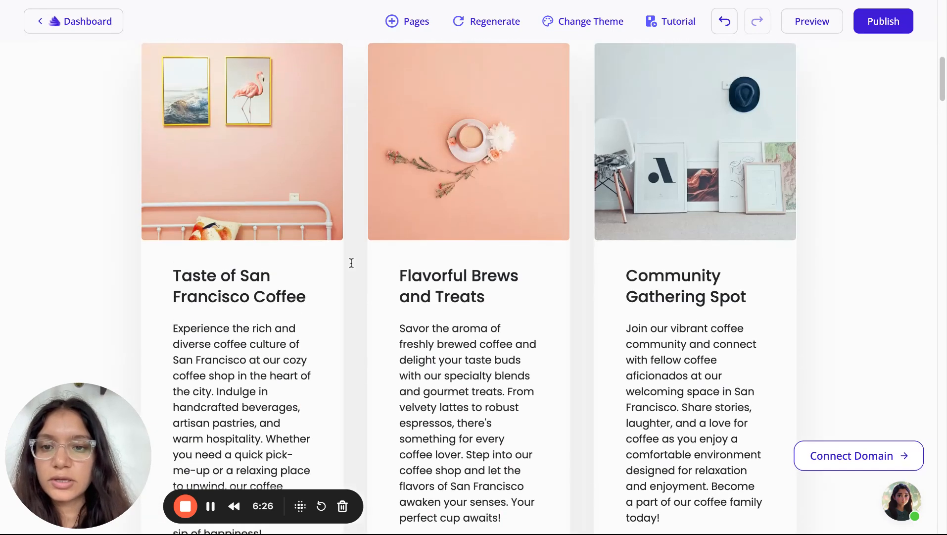
pyautogui.scroll(-1, 351, 263)
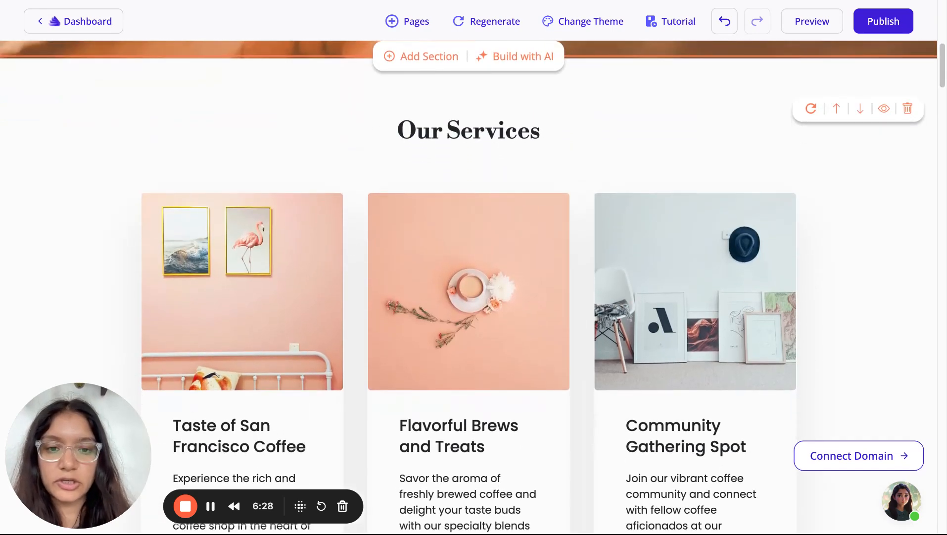
pyautogui.scroll(-1, 469, 277)
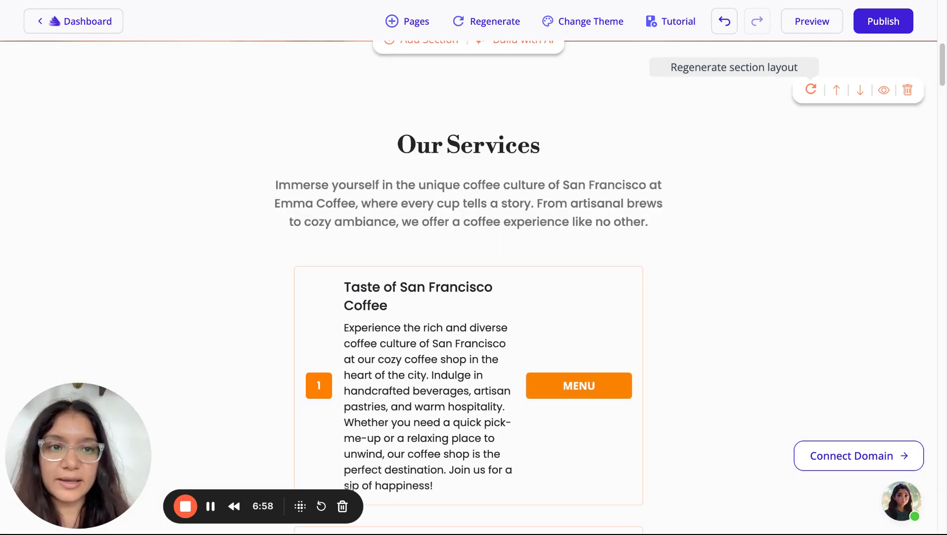
# Regenerate the Our Services layout five times, ending on three cards topped by large photos
pyautogui.click(811, 89)
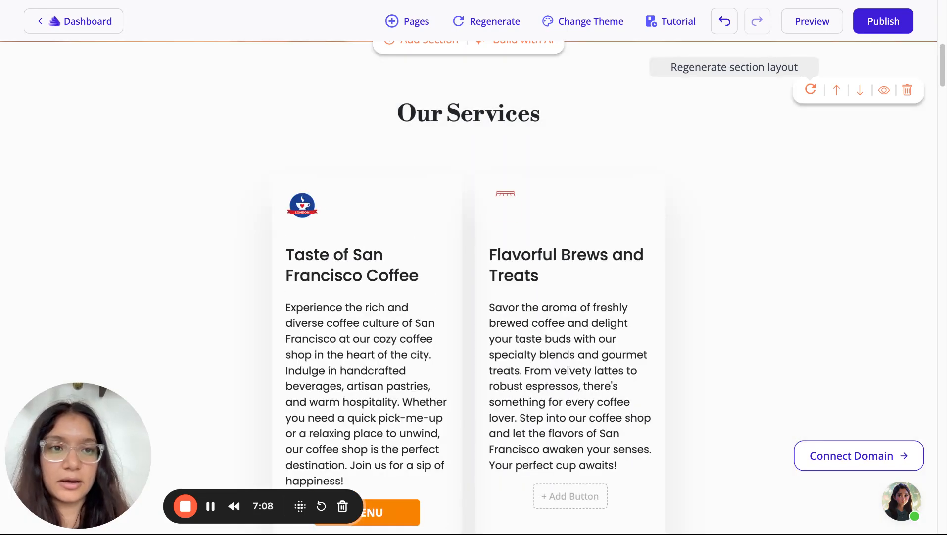
pyautogui.click(810, 89)
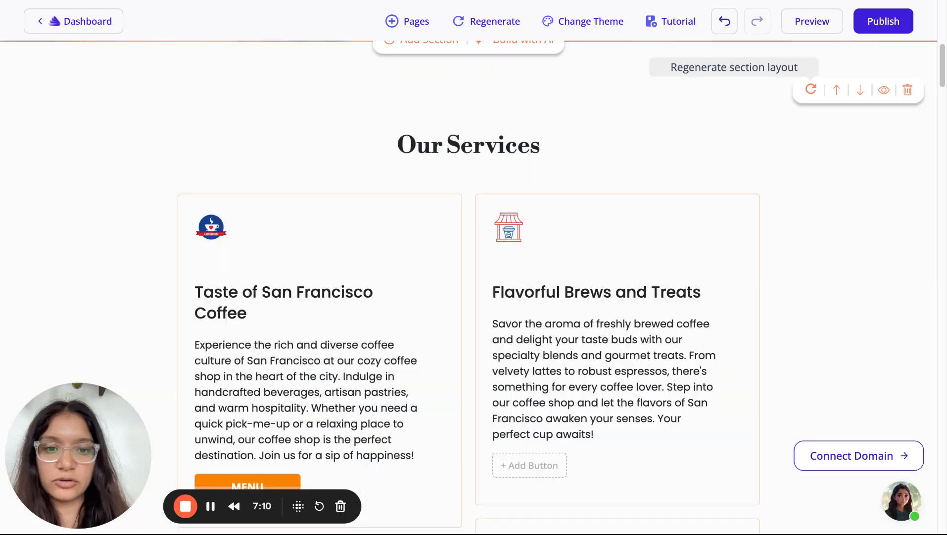
pyautogui.click(810, 89)
pyautogui.click(810, 90)
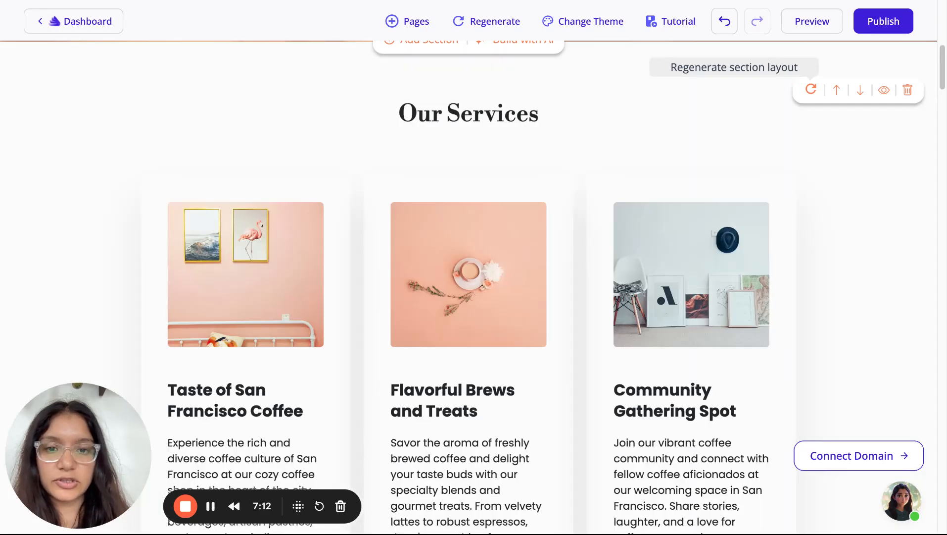
pyautogui.click(810, 90)
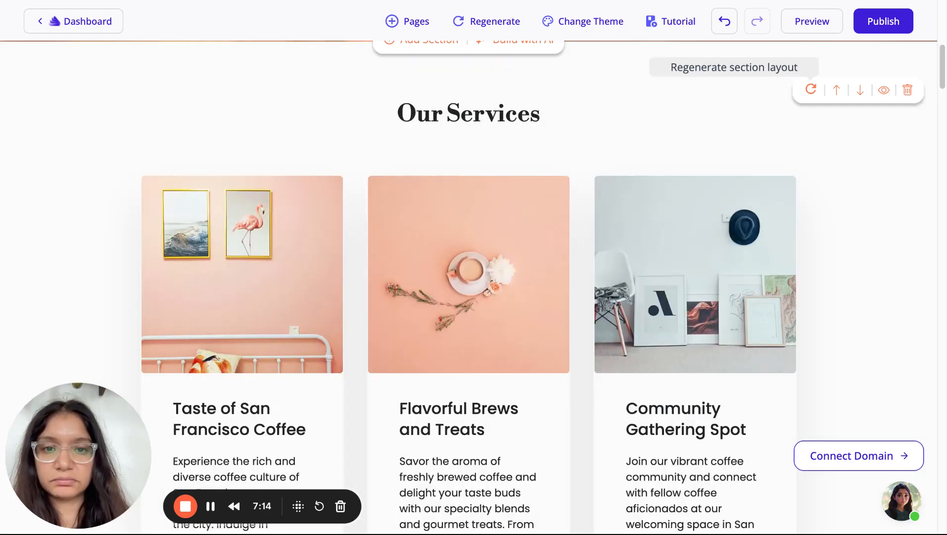
pyautogui.scroll(-10, 741, 315)
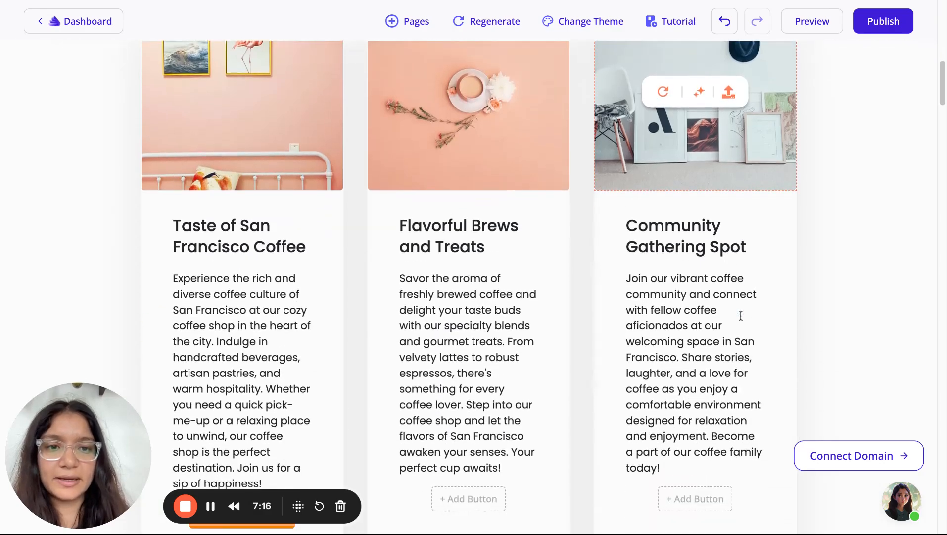
pyautogui.scroll(13, 741, 315)
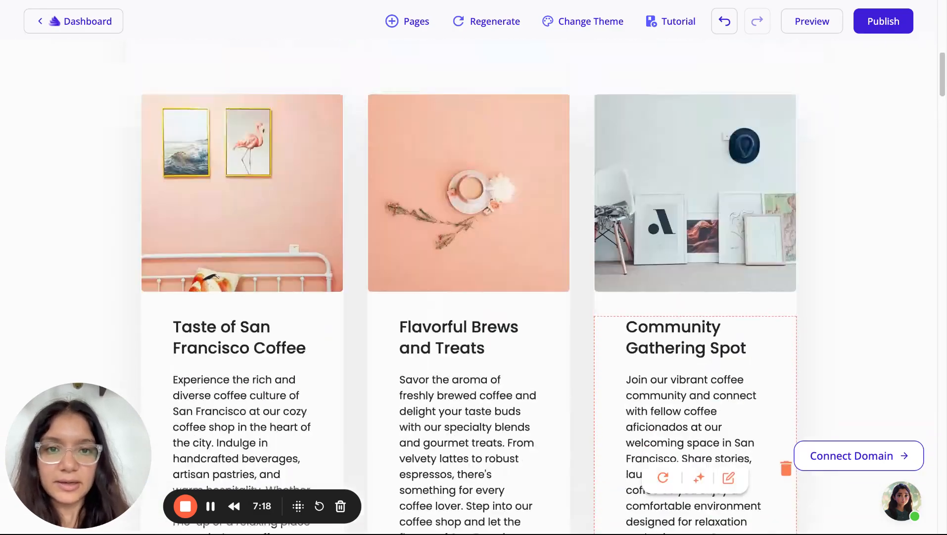
pyautogui.scroll(-20, 470, 287)
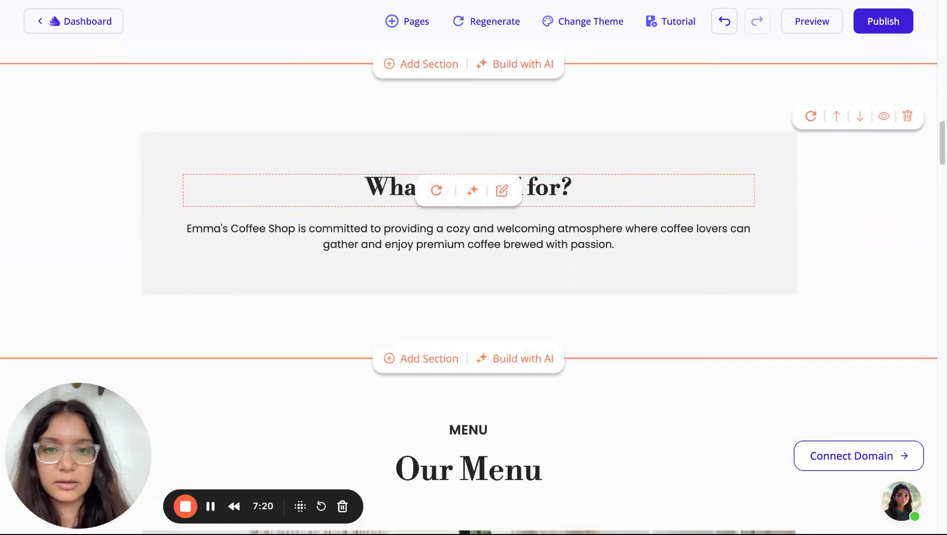
pyautogui.scroll(-20, 469, 287)
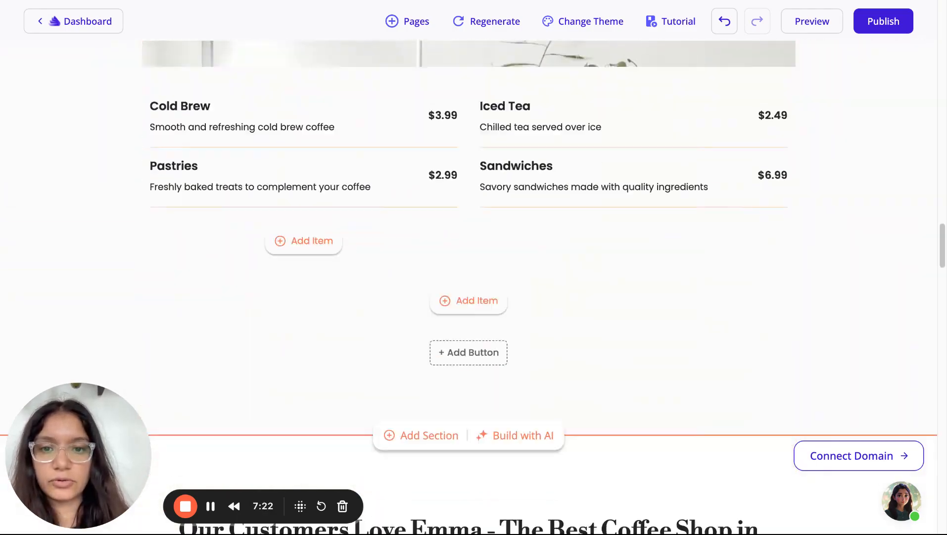
pyautogui.scroll(20, 469, 287)
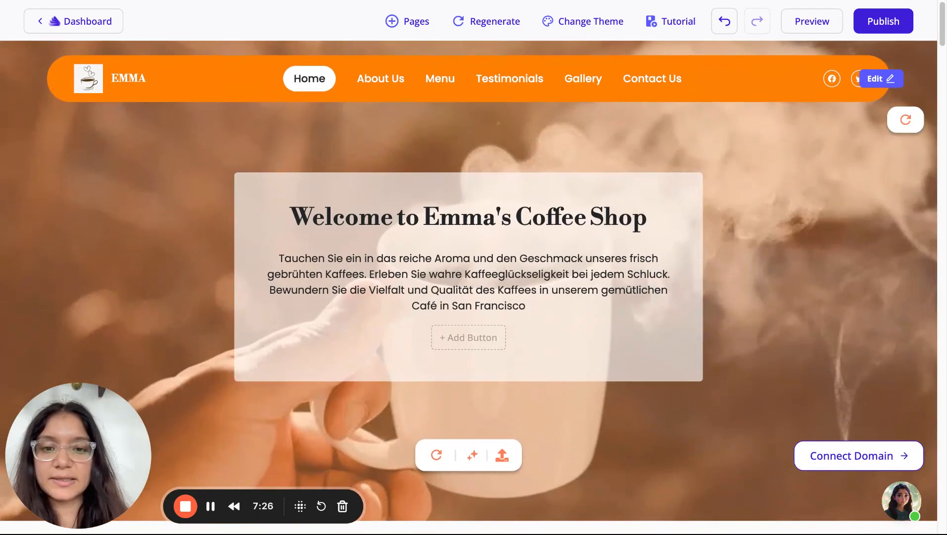
pyautogui.scroll(-10, 696, 297)
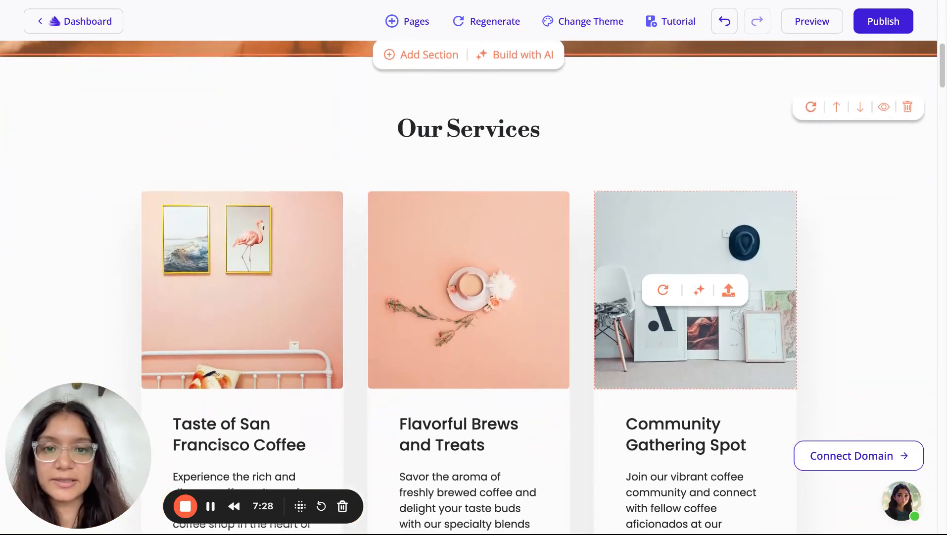
pyautogui.scroll(-12, 695, 297)
pyautogui.scroll(6, 696, 297)
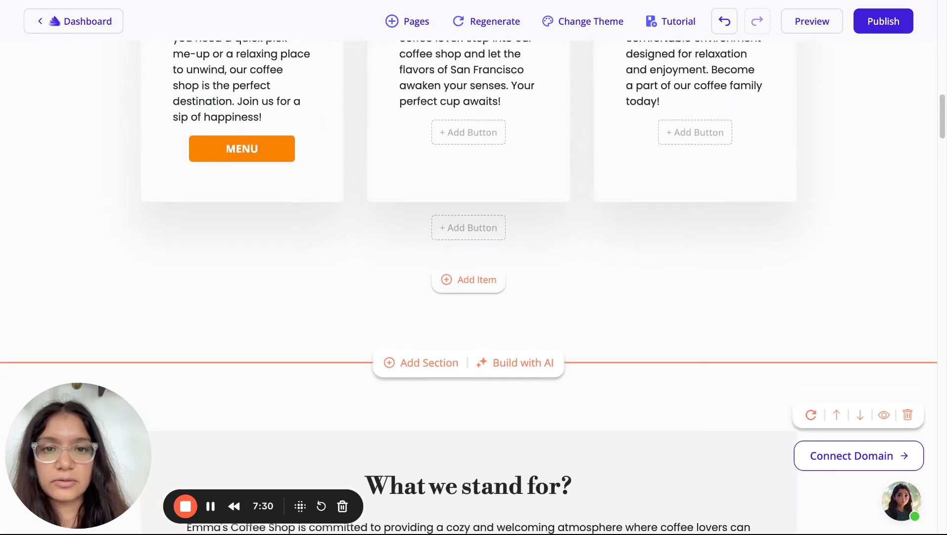
pyautogui.scroll(10, 469, 287)
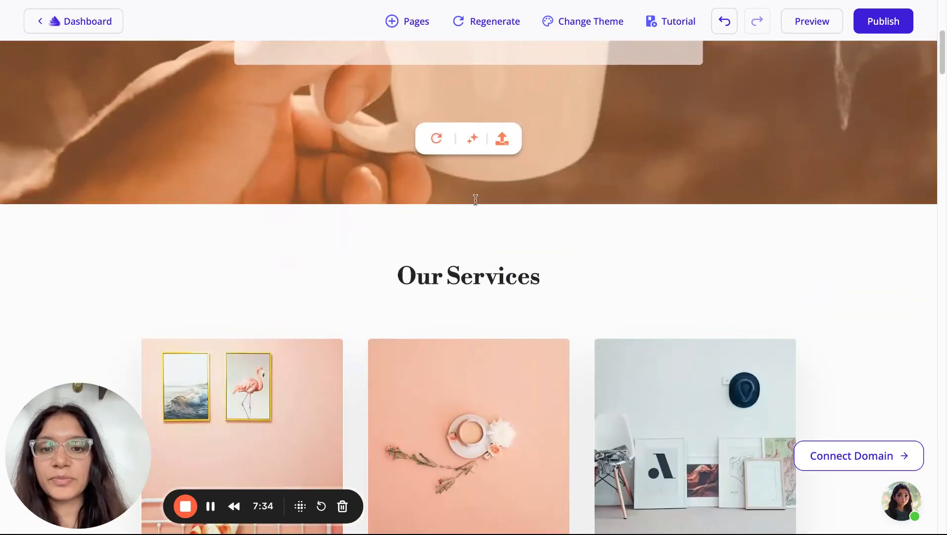
pyautogui.click(434, 207)
pyautogui.scroll(-6, 411, 307)
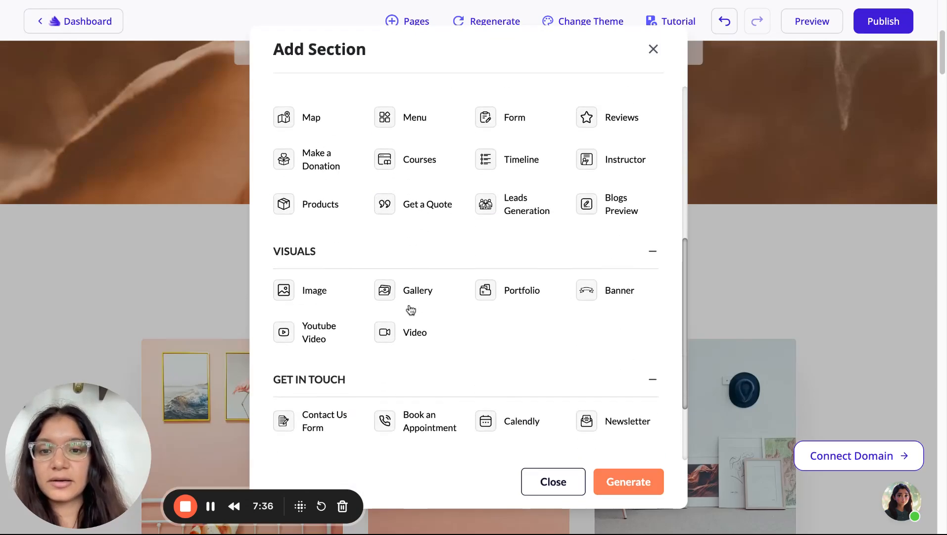
pyautogui.scroll(-1, 410, 309)
pyautogui.scroll(8, 475, 248)
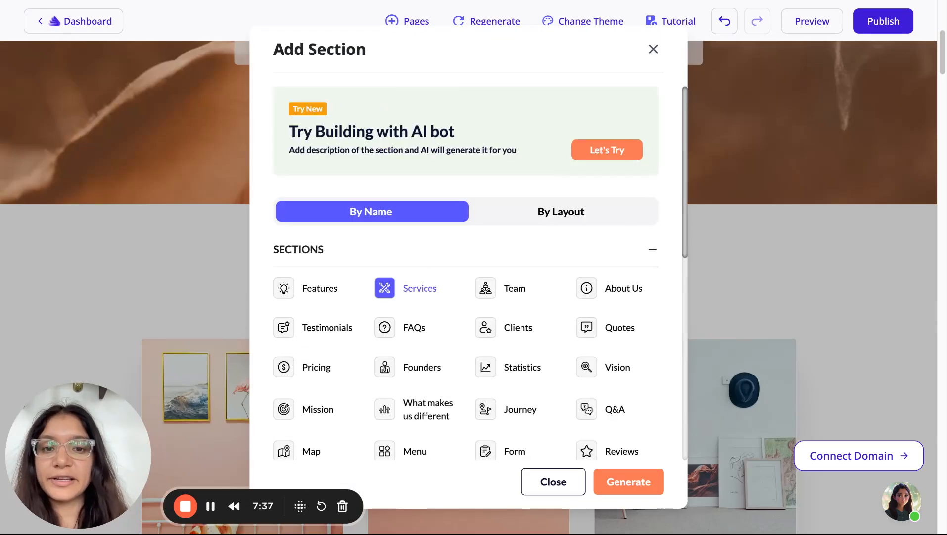
pyautogui.click(537, 219)
pyautogui.click(653, 49)
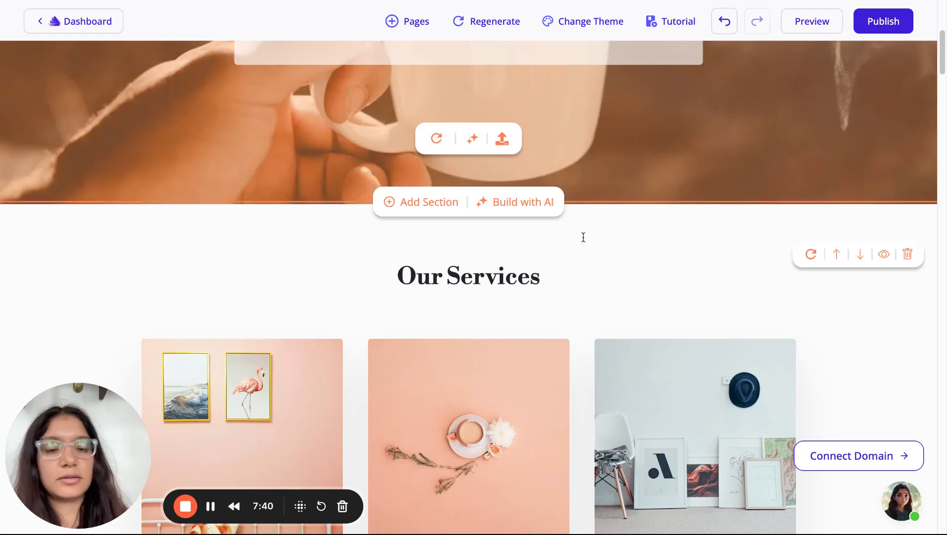
pyautogui.scroll(-15, 584, 237)
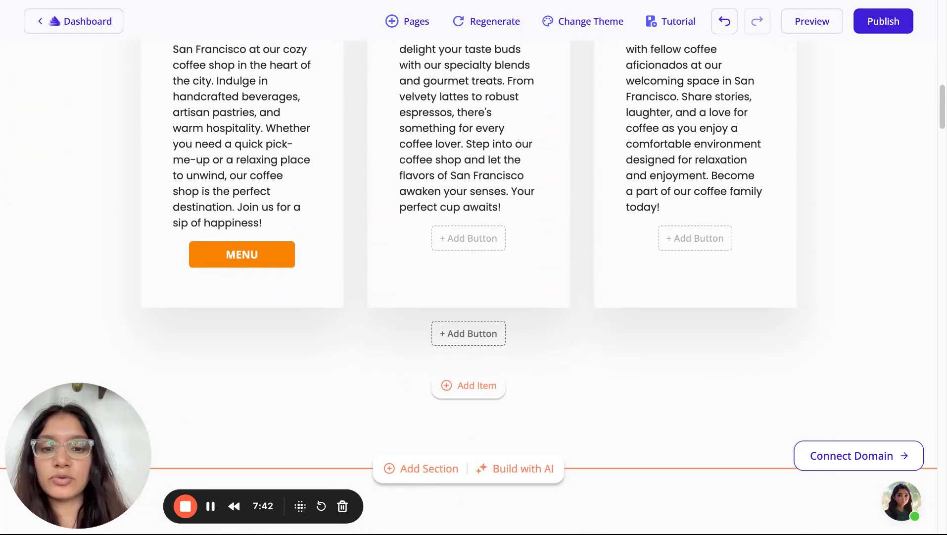
pyautogui.scroll(-2, 525, 247)
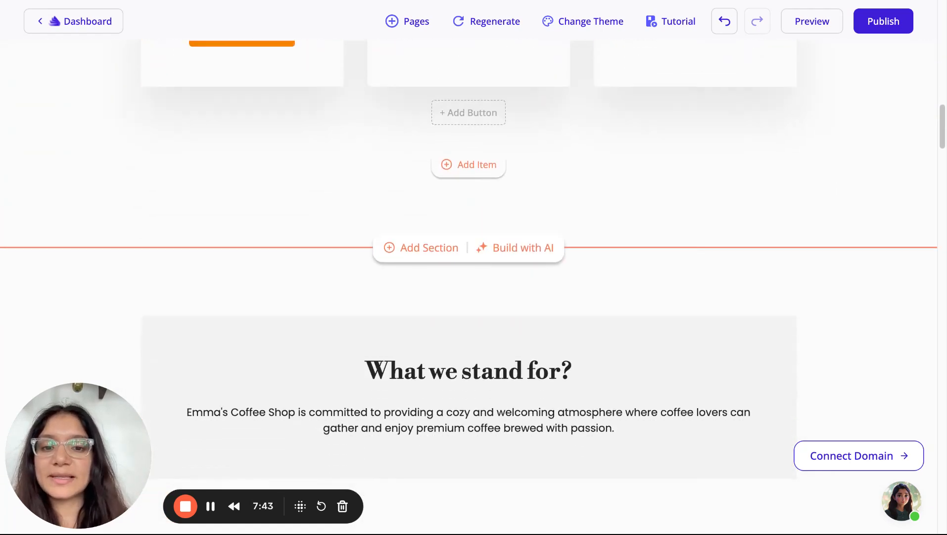
# Add an AI section below Our Services, prompting for a Special coffee section of two image-and-text components
pyautogui.click(510, 250)
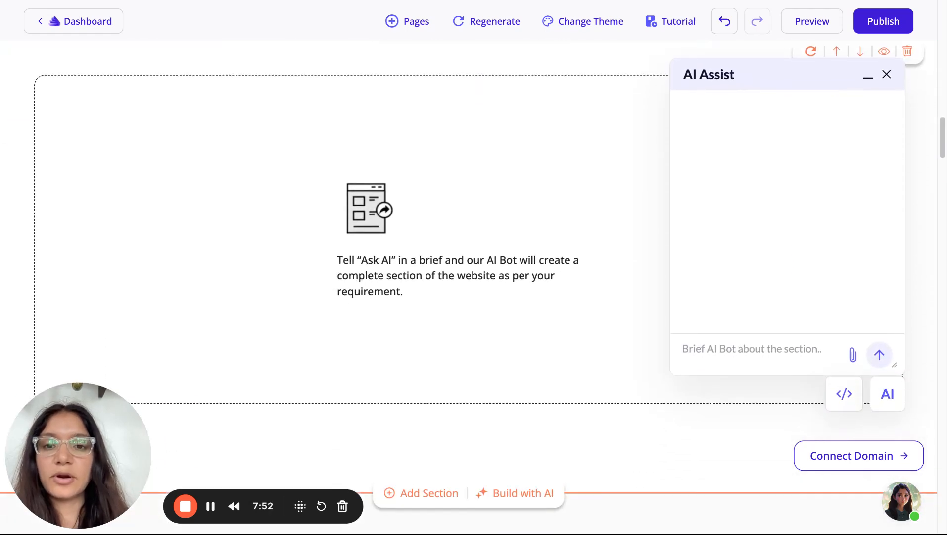
pyautogui.scroll(1, 508, 103)
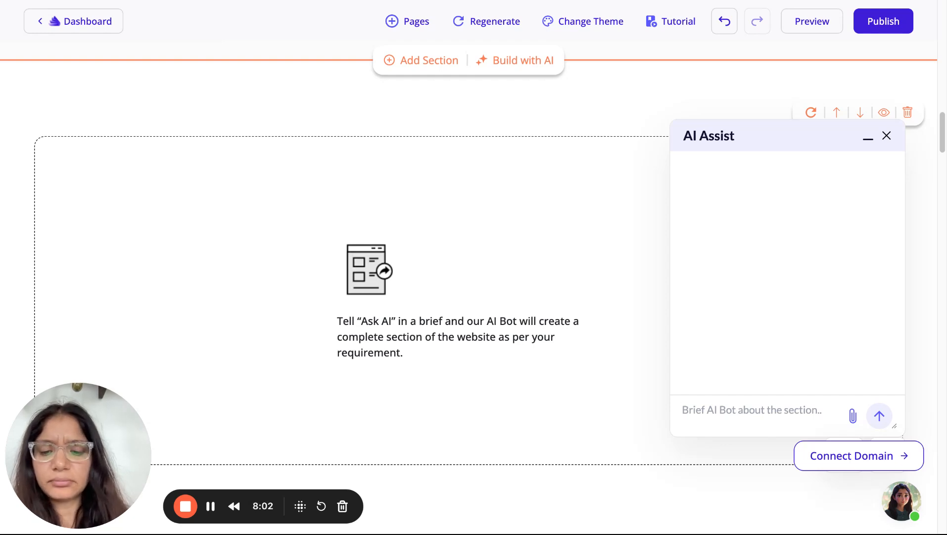
pyautogui.write('Creat')
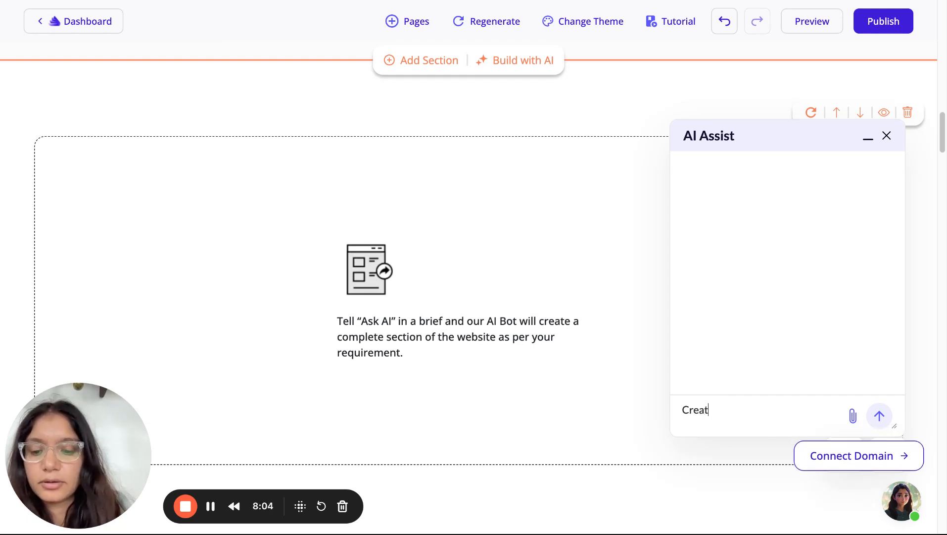
pyautogui.write('e a features ')
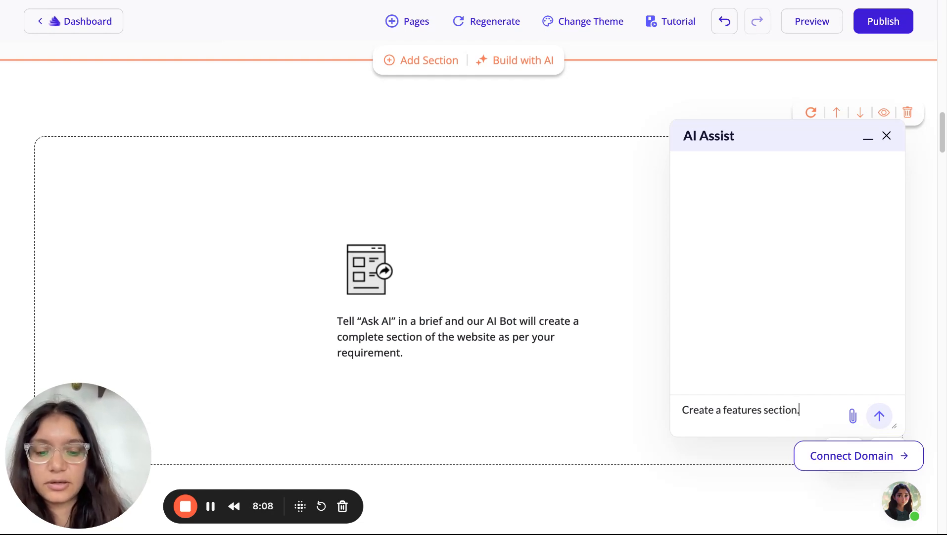
pyautogui.write('section with 2')
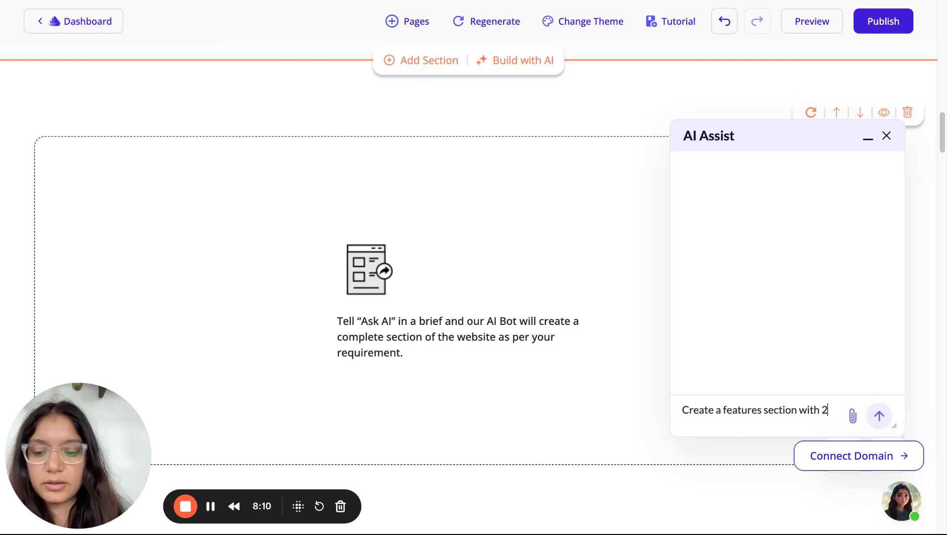
pyautogui.write(' components.')
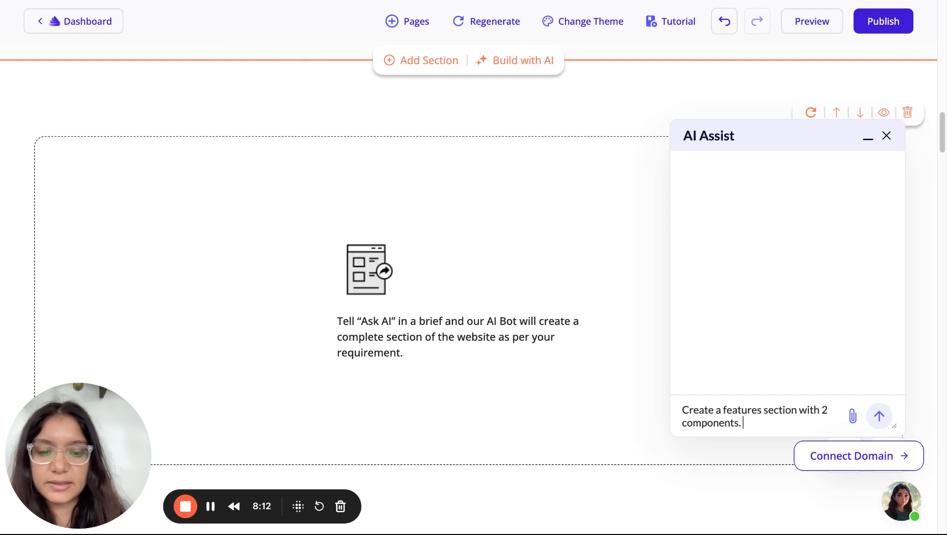
pyautogui.write(' Each')
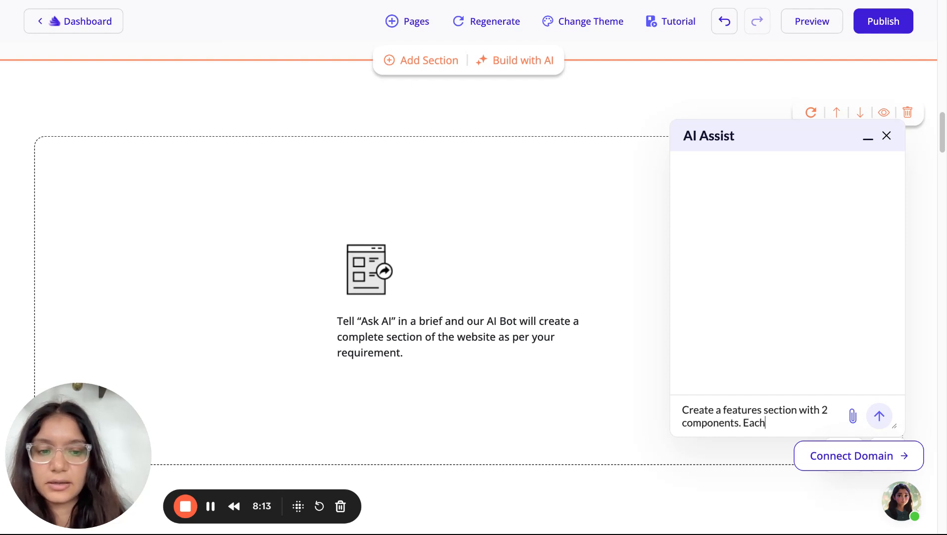
pyautogui.doubleClick(739, 411)
pyautogui.write('Specia')
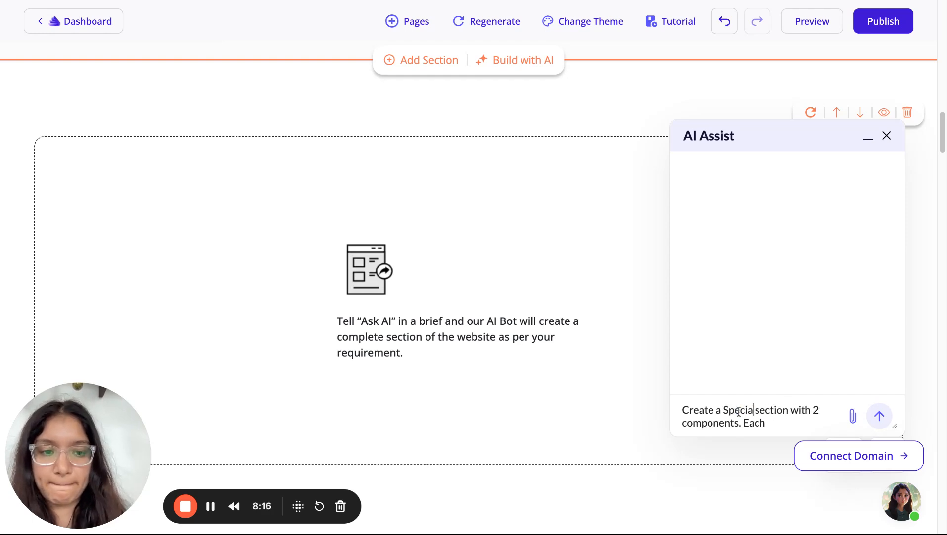
pyautogui.write('li')
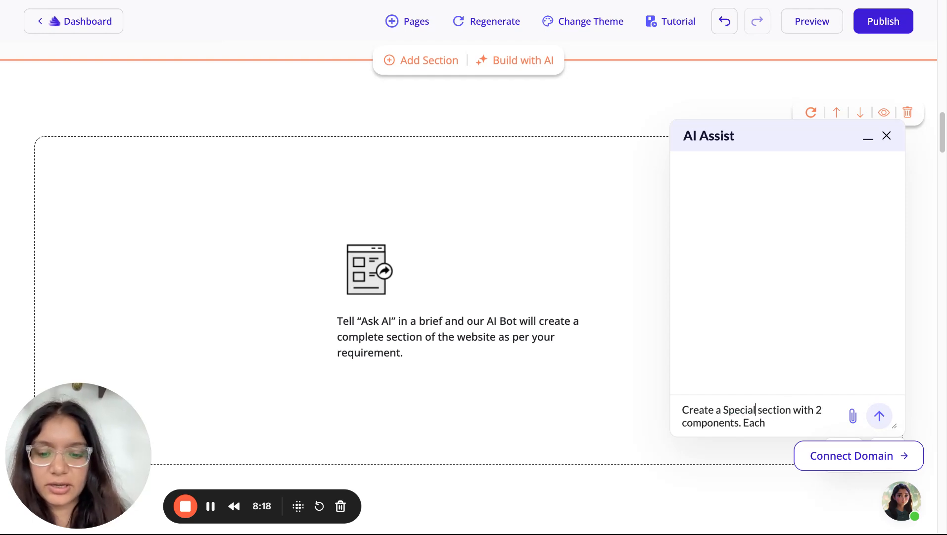
pyautogui.press('BackSpace')
pyautogui.write('coffee')
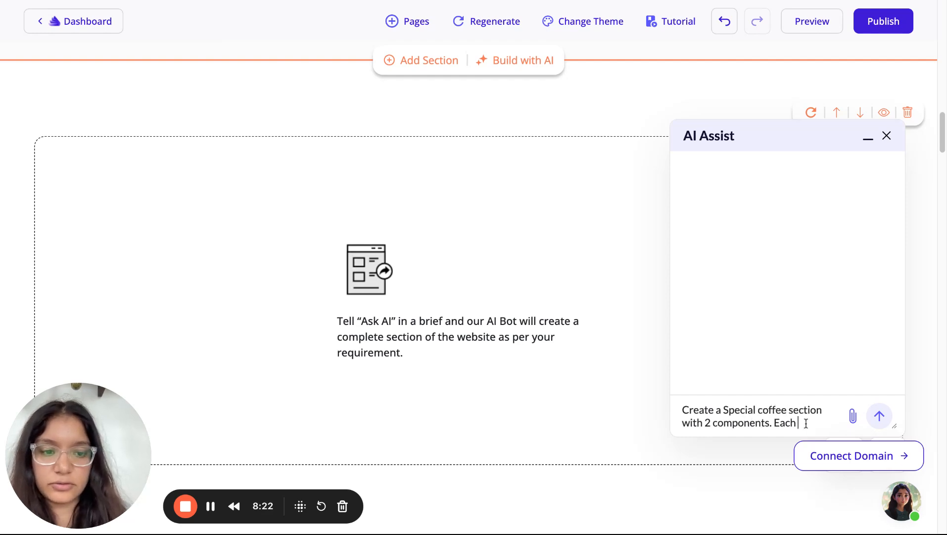
pyautogui.write(' section with 2 components. Each component t')
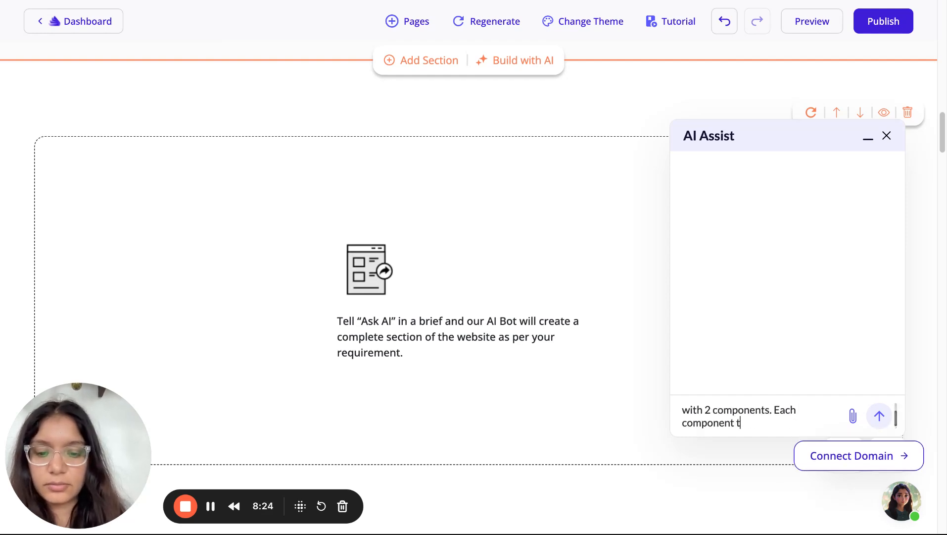
pyautogui.write('o have')
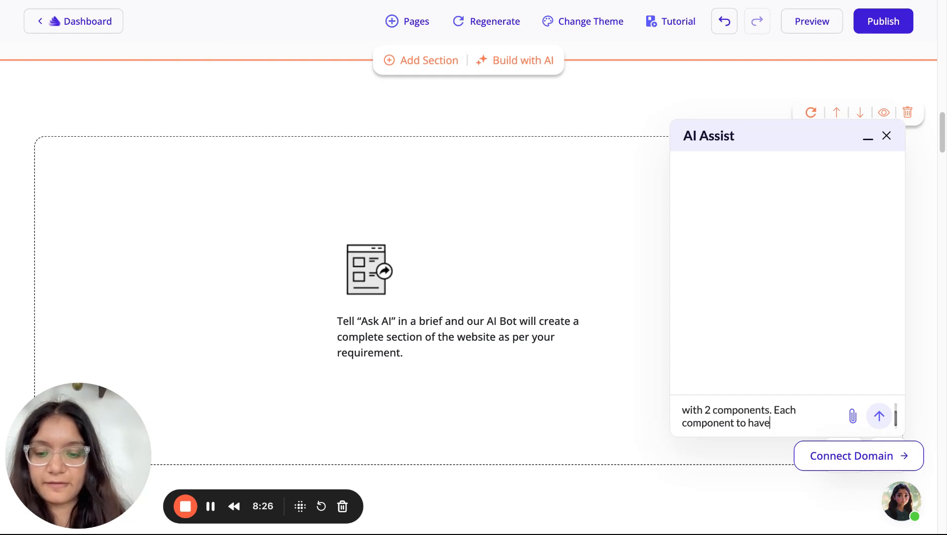
pyautogui.write(' an image an')
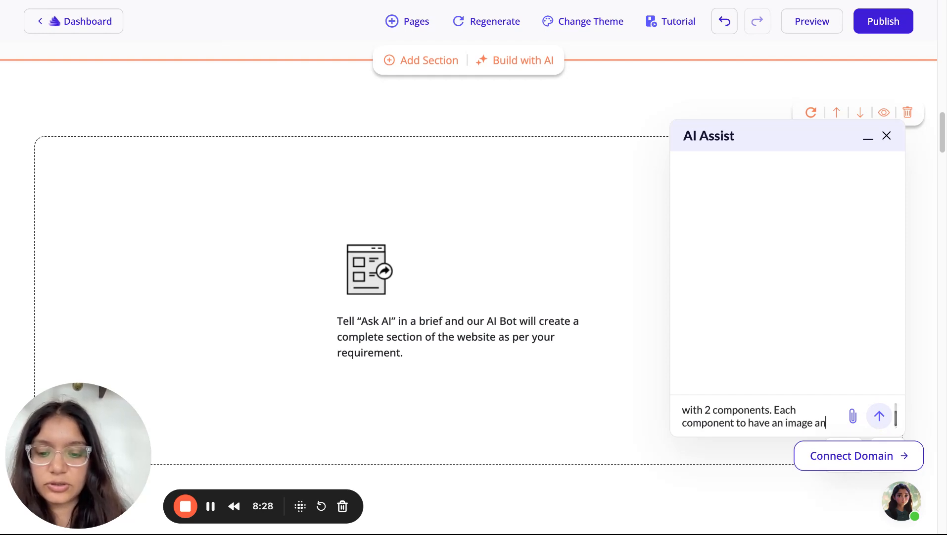
pyautogui.write('d text')
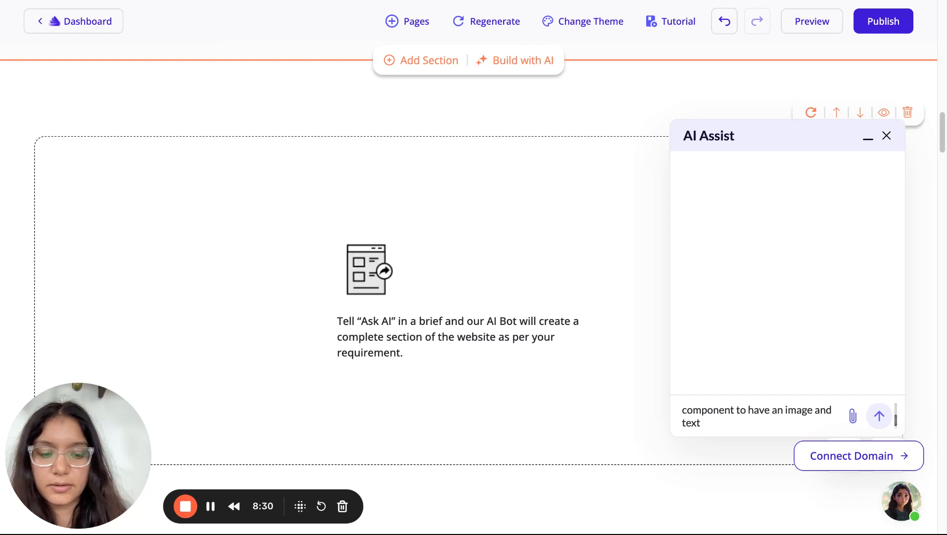
pyautogui.write('.')
# Send the brief to generate two coffee cards, including Golden Gate Espresso, with photo, description and price
pyautogui.click(885, 421)
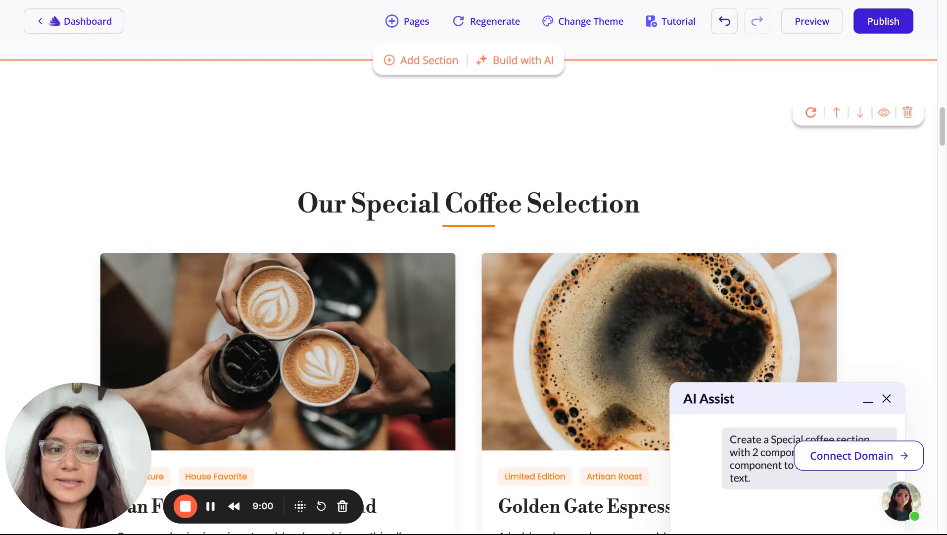
# Inspect the San Francisco Signature Blend and Golden Gate Espresso descriptions, headings and Order Now button
pyautogui.scroll(-5, 864, 250)
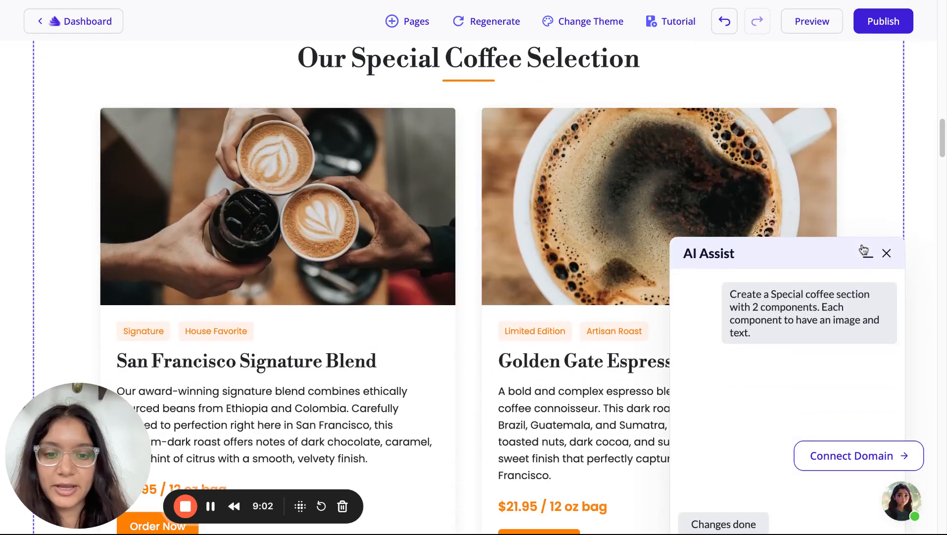
pyautogui.scroll(-1, 864, 250)
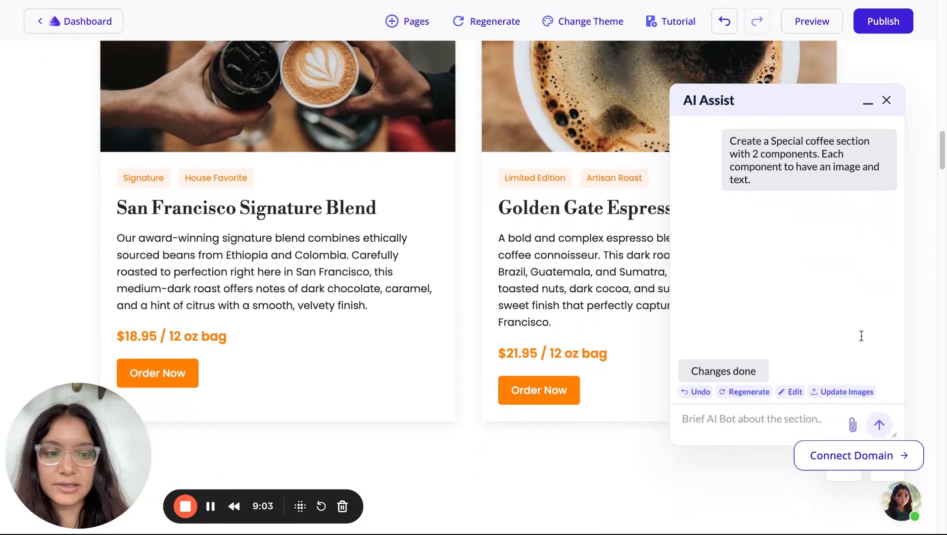
pyautogui.click(882, 478)
pyautogui.scroll(6, 716, 323)
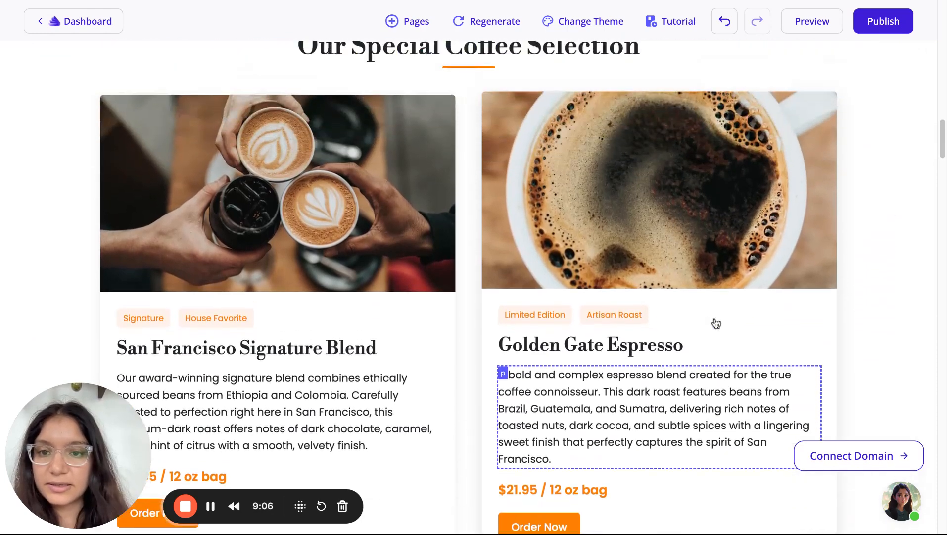
pyautogui.scroll(-9, 716, 323)
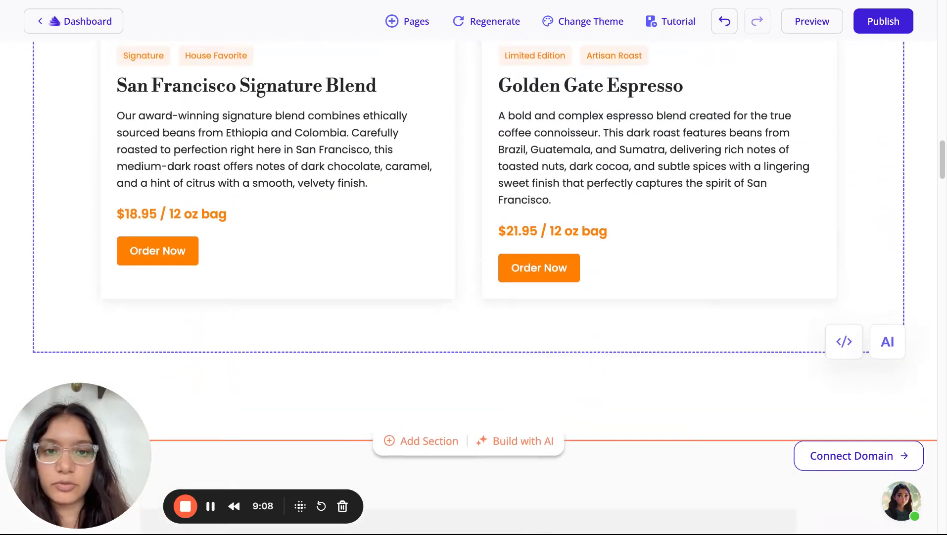
pyautogui.scroll(1, 716, 323)
pyautogui.click(662, 205)
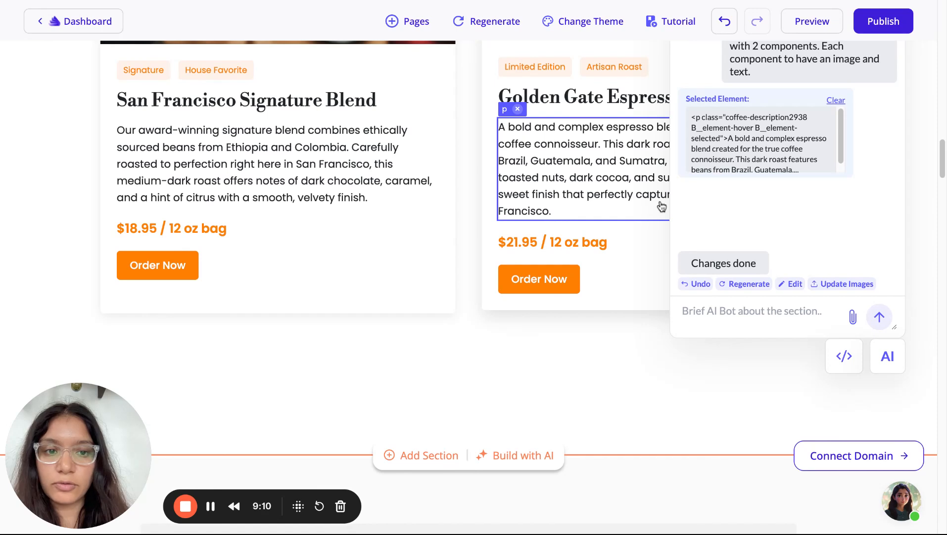
pyautogui.click(346, 178)
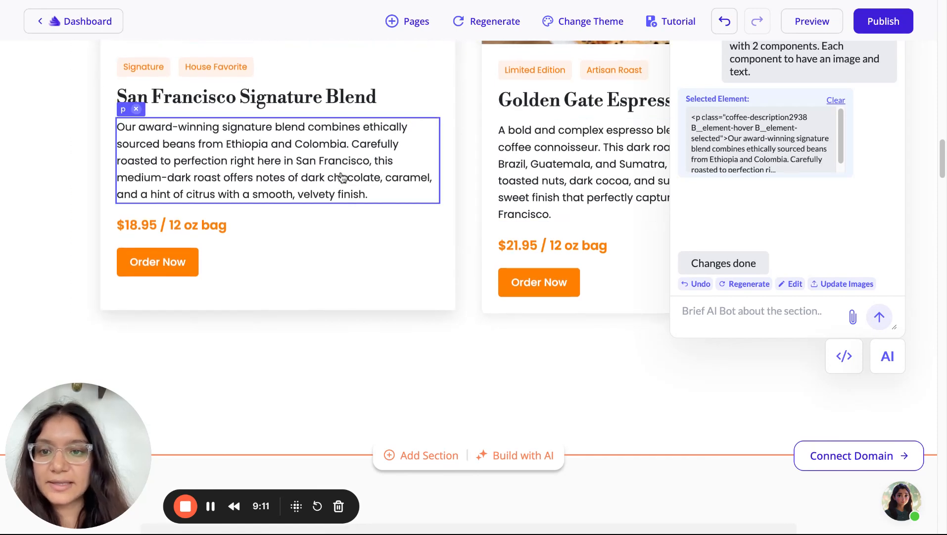
pyautogui.click(293, 104)
pyautogui.click(584, 100)
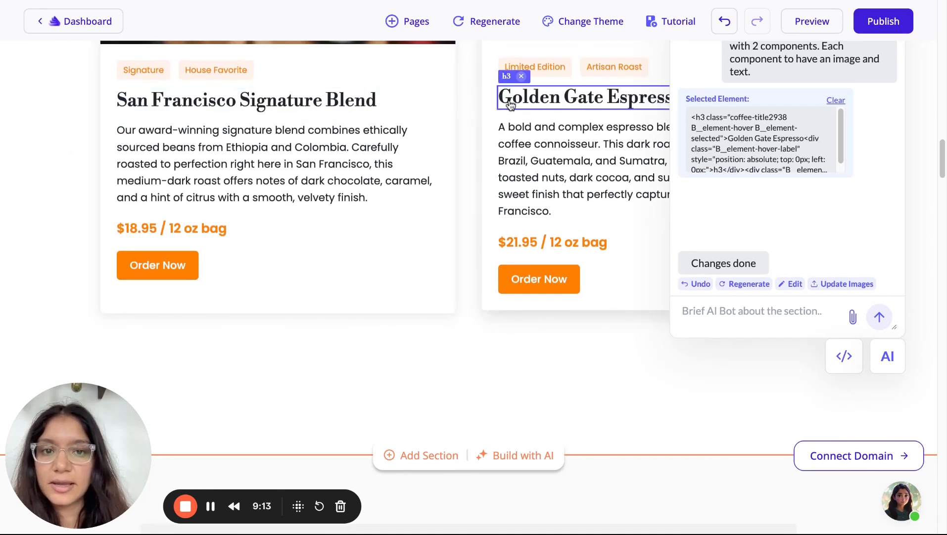
pyautogui.click(564, 291)
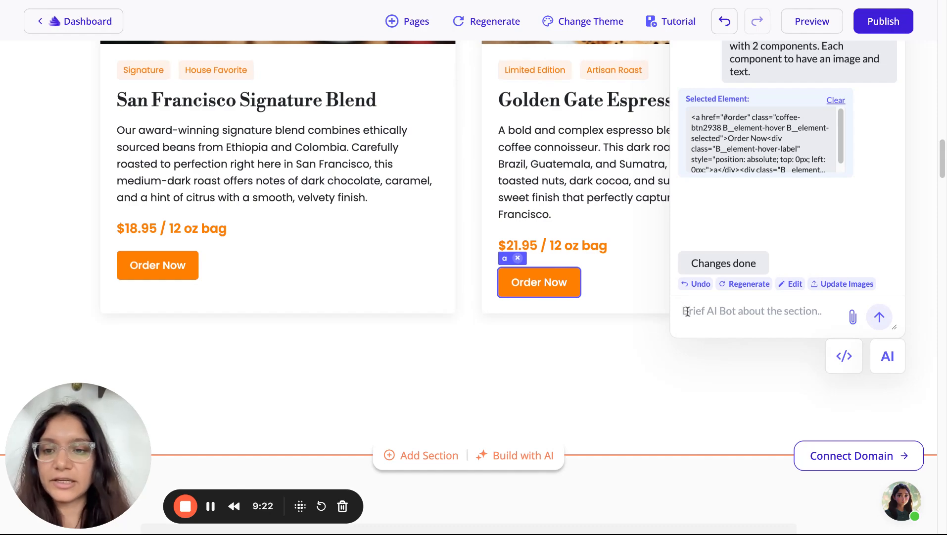
# Close the AI Assist panel and return to the homepage hero
pyautogui.scroll(7, 688, 311)
pyautogui.scroll(-6, 687, 311)
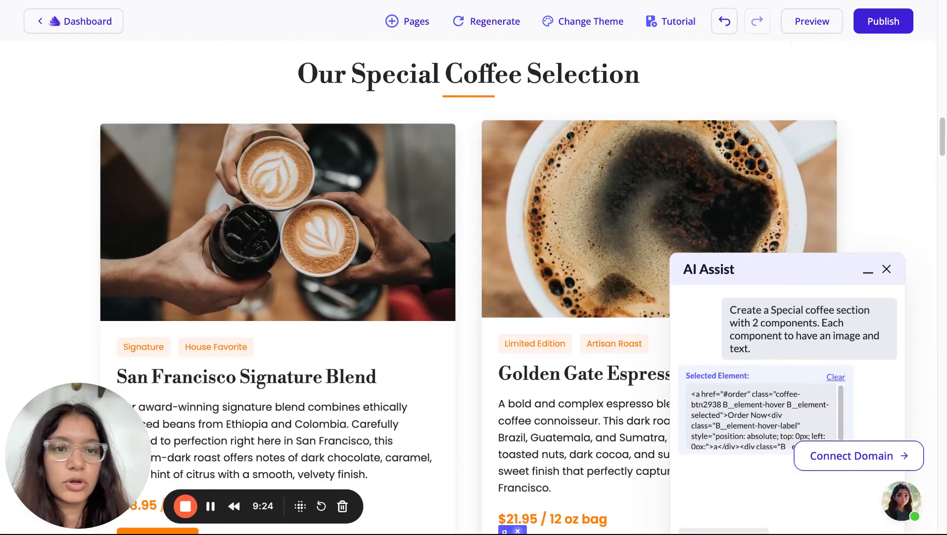
pyautogui.scroll(-4, 688, 310)
pyautogui.scroll(9, 688, 311)
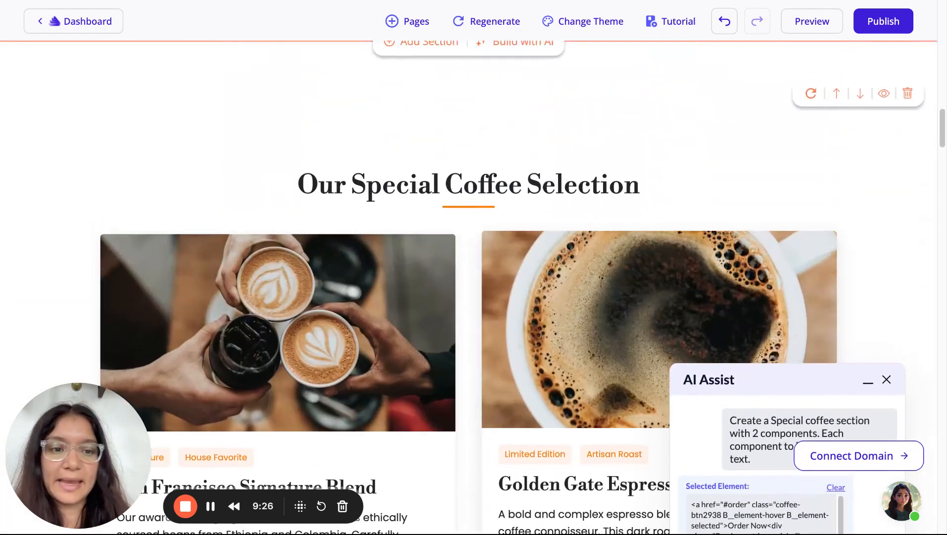
pyautogui.click(887, 380)
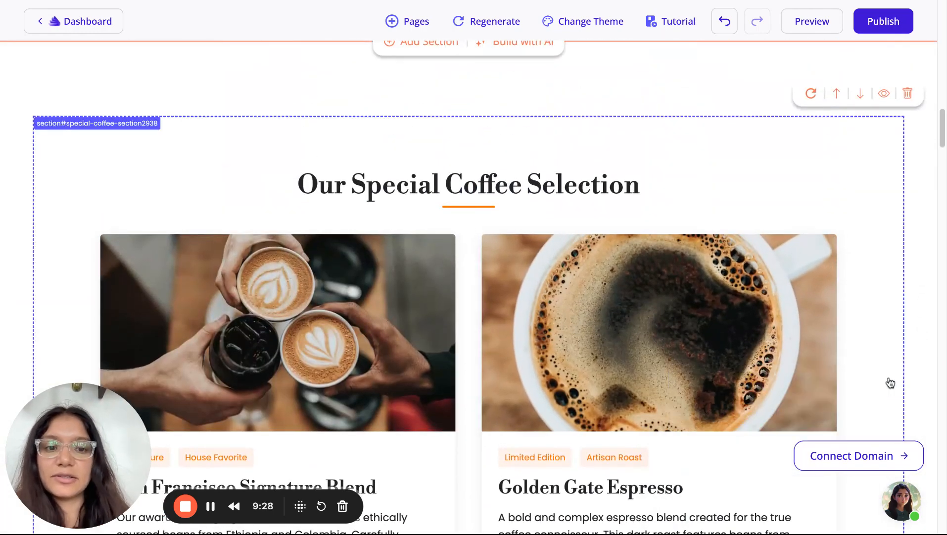
pyautogui.scroll(-5, 890, 383)
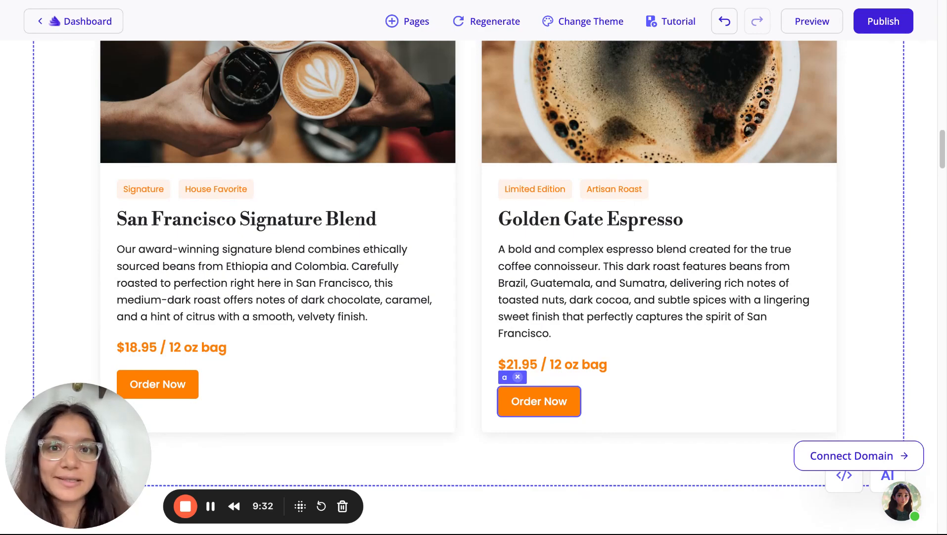
pyautogui.scroll(20, 890, 382)
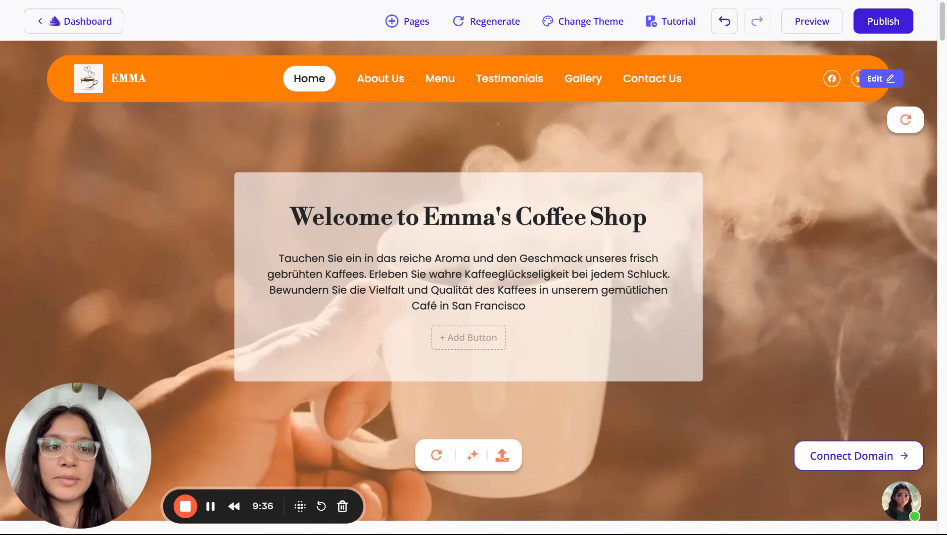
# Preview several colour themes, including green-orange, pink-brown, teal, blue, beige, purple and grey swatches
pyautogui.click(568, 24)
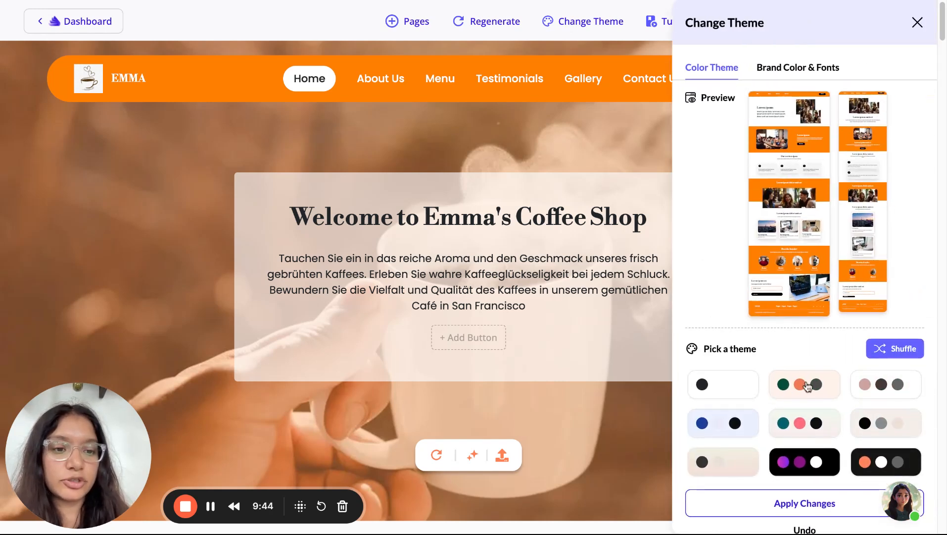
pyautogui.scroll(-1, 805, 384)
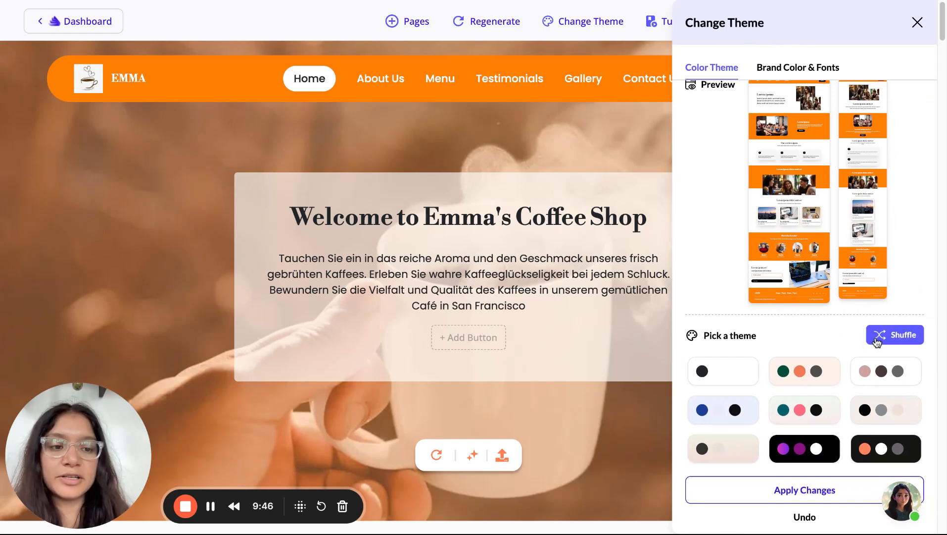
pyautogui.click(821, 369)
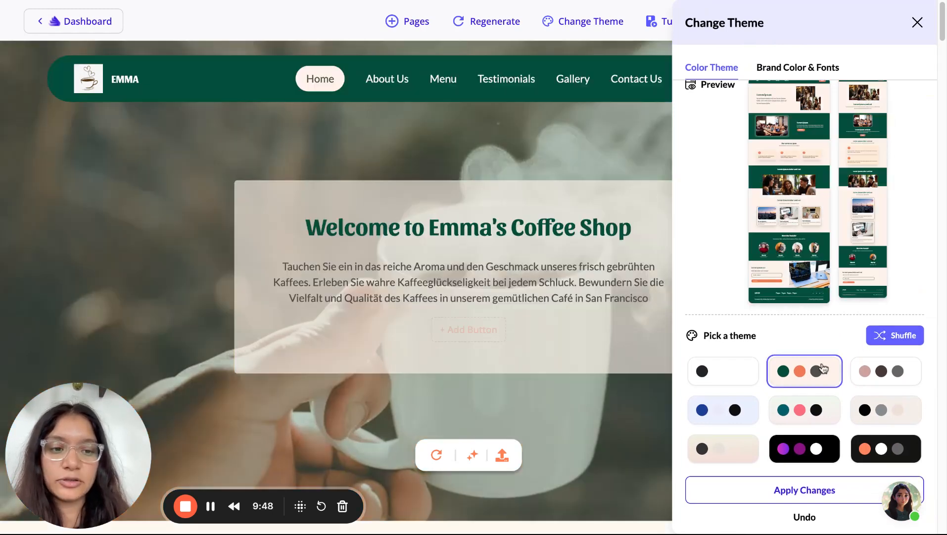
pyautogui.click(883, 372)
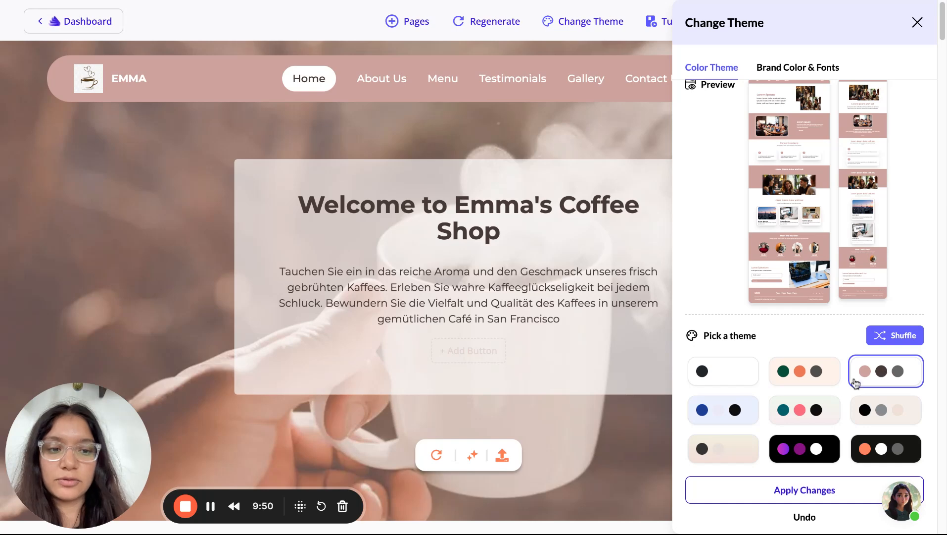
pyautogui.click(817, 413)
pyautogui.click(728, 409)
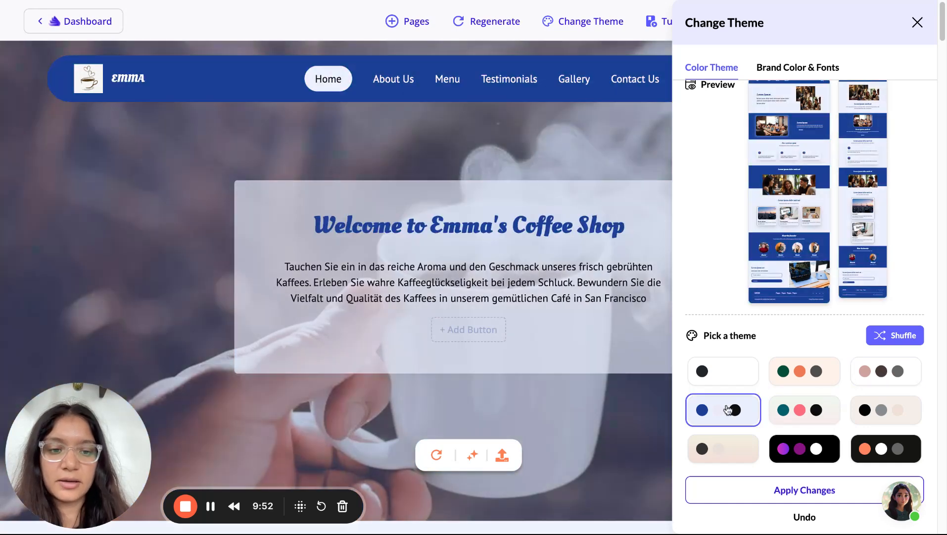
pyautogui.click(724, 450)
pyautogui.click(805, 448)
pyautogui.click(898, 453)
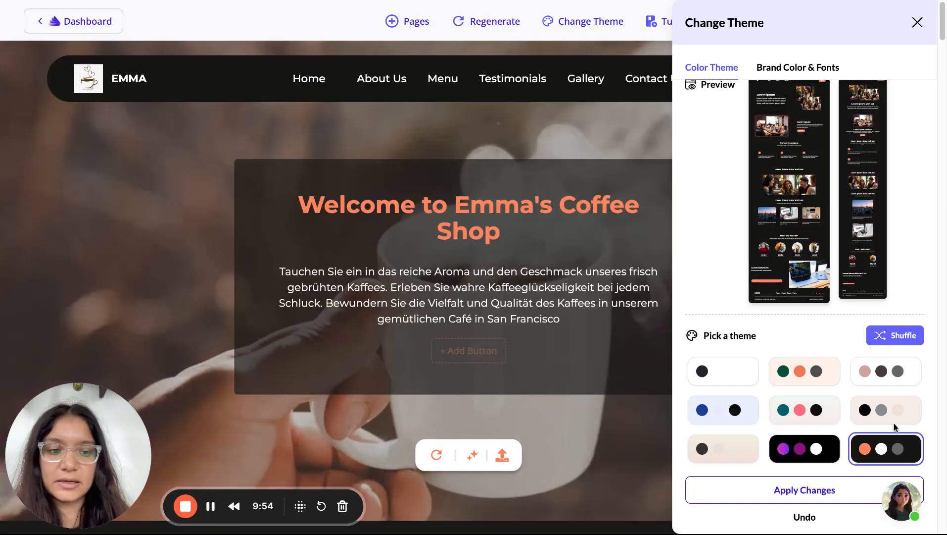
pyautogui.click(894, 415)
pyautogui.click(888, 369)
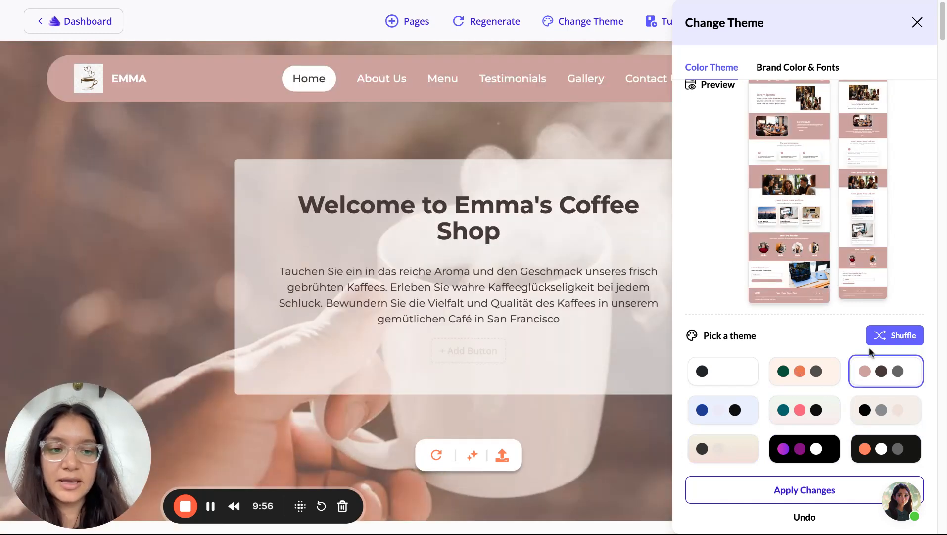
# Shuffle for fresh theme suggestions and apply the dark charcoal, grey and beige theme
pyautogui.click(884, 335)
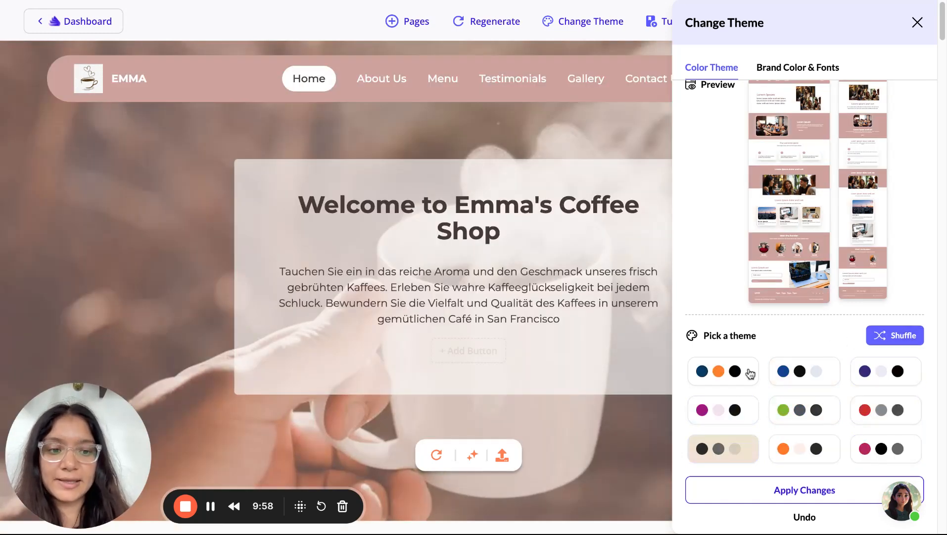
pyautogui.click(744, 384)
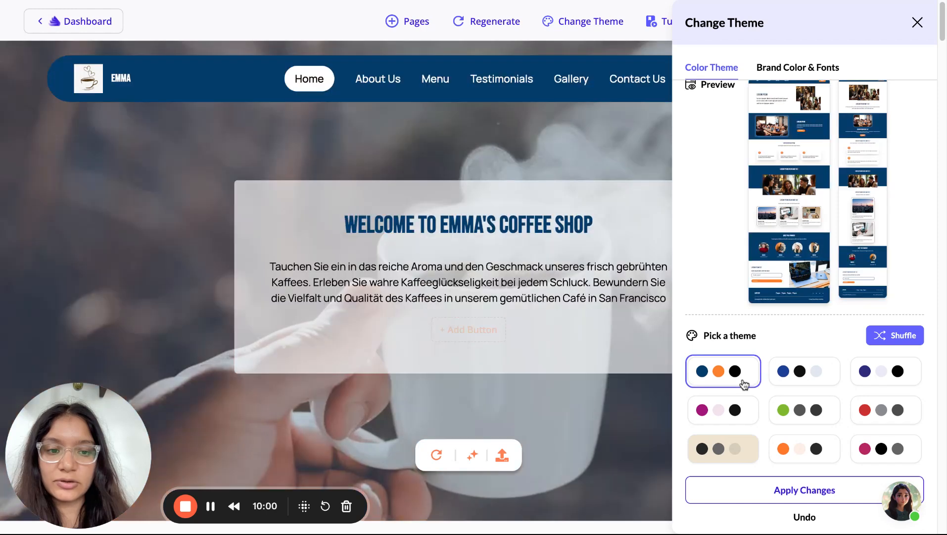
pyautogui.click(800, 372)
pyautogui.click(887, 368)
pyautogui.click(884, 418)
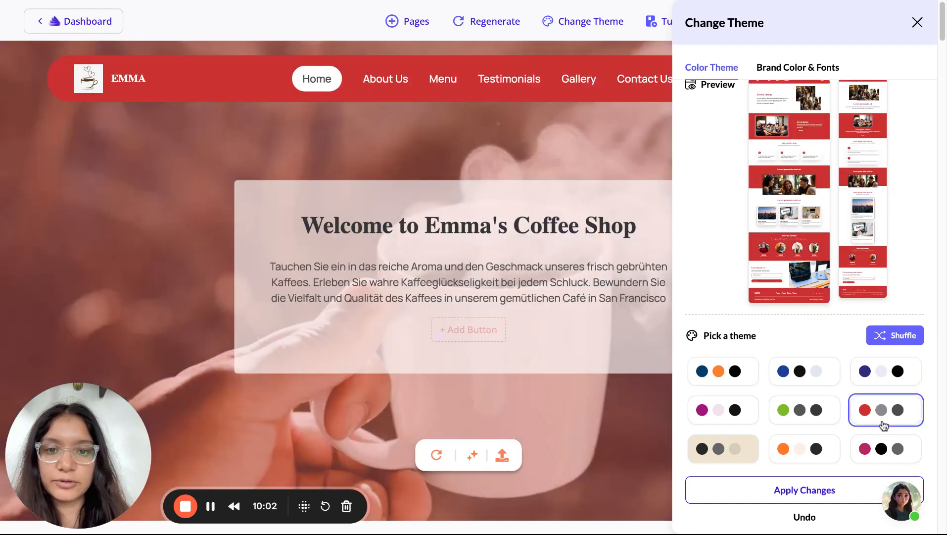
pyautogui.click(804, 420)
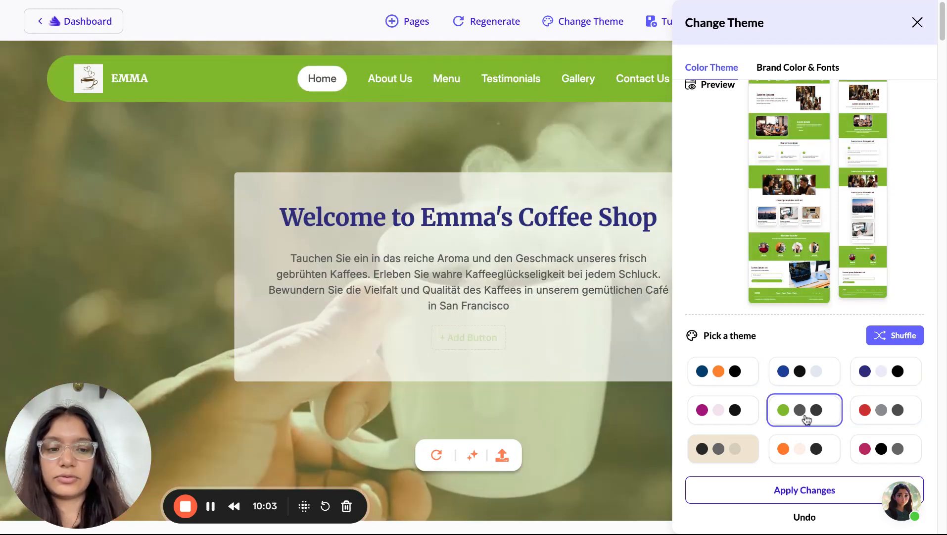
pyautogui.click(726, 418)
pyautogui.click(735, 451)
pyautogui.click(802, 450)
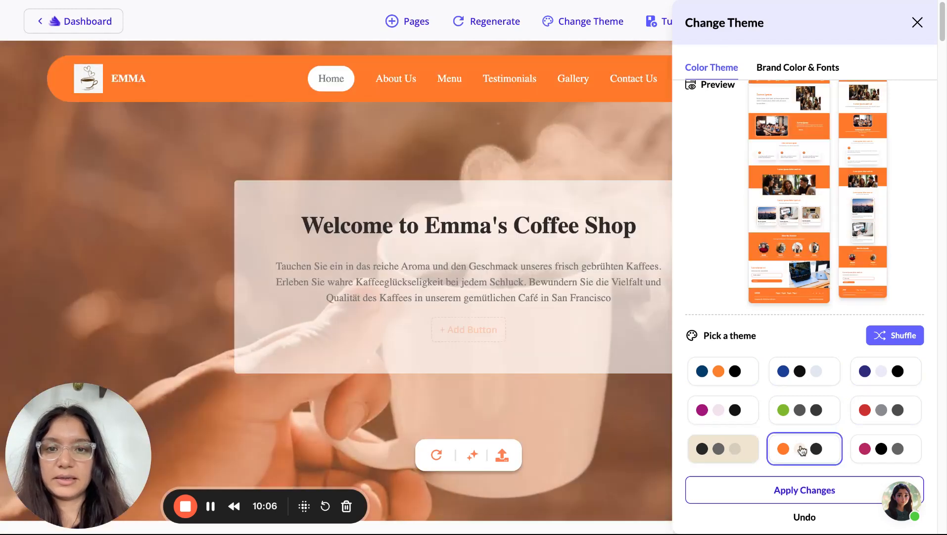
pyautogui.click(741, 450)
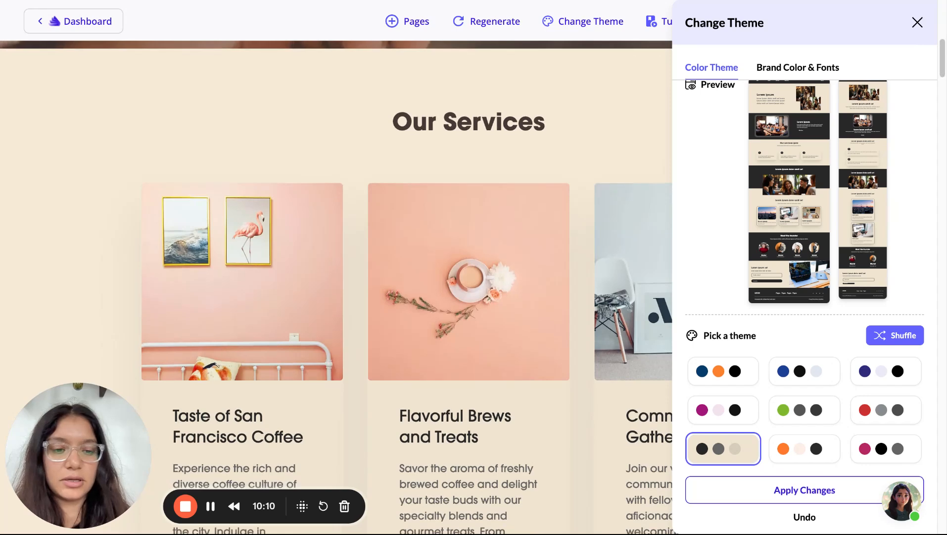
pyautogui.click(765, 492)
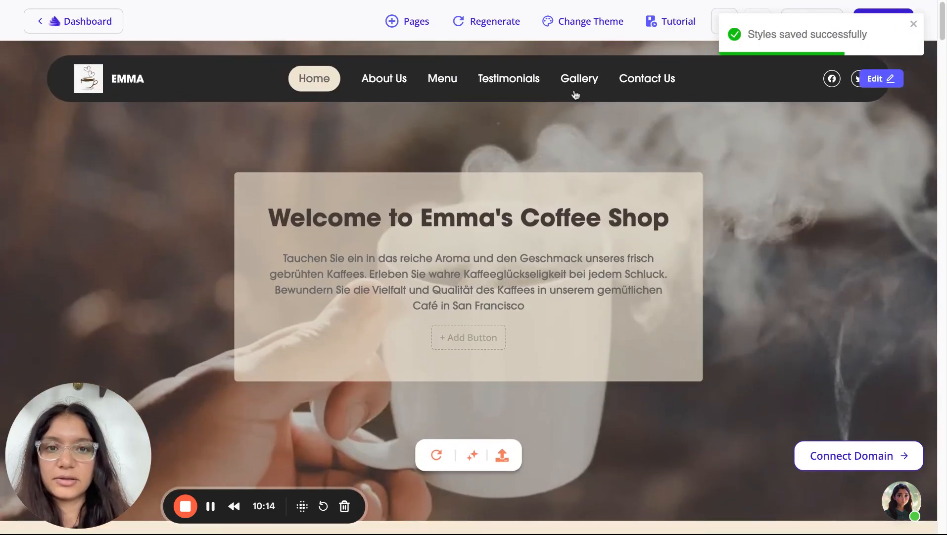
pyautogui.click(585, 22)
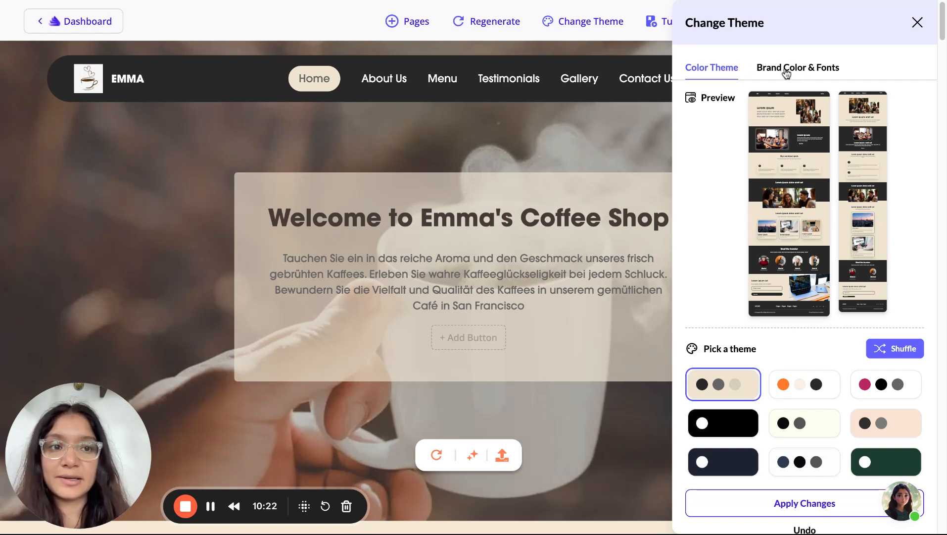
# Look over Brand Color & Fonts and the title font colour picker unchanged, then close Change Theme
pyautogui.click(786, 74)
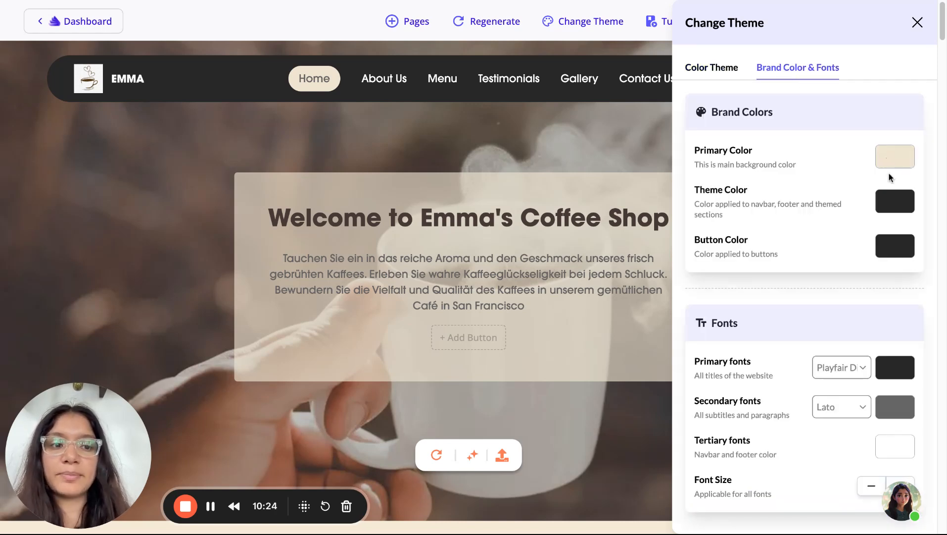
pyautogui.scroll(-1, 890, 274)
pyautogui.click(891, 309)
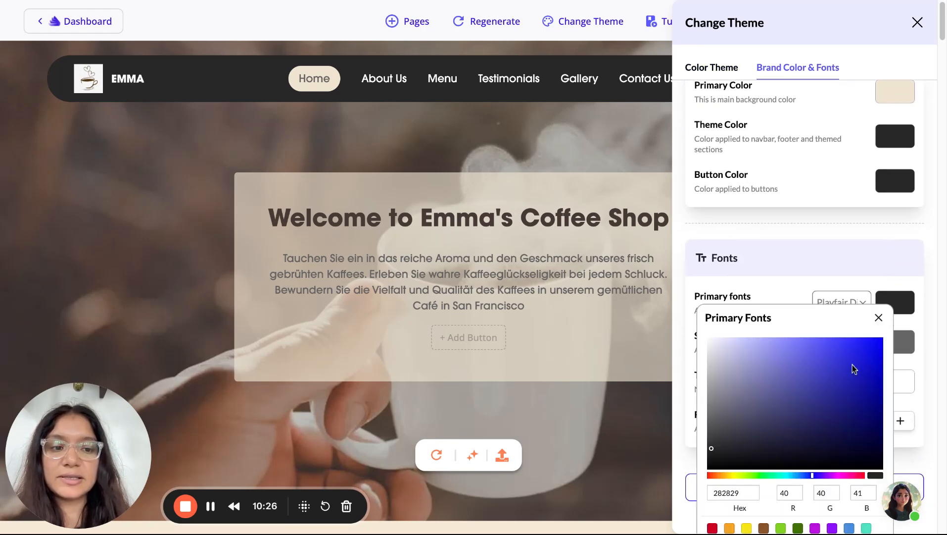
pyautogui.click(879, 317)
pyautogui.scroll(-5, 765, 318)
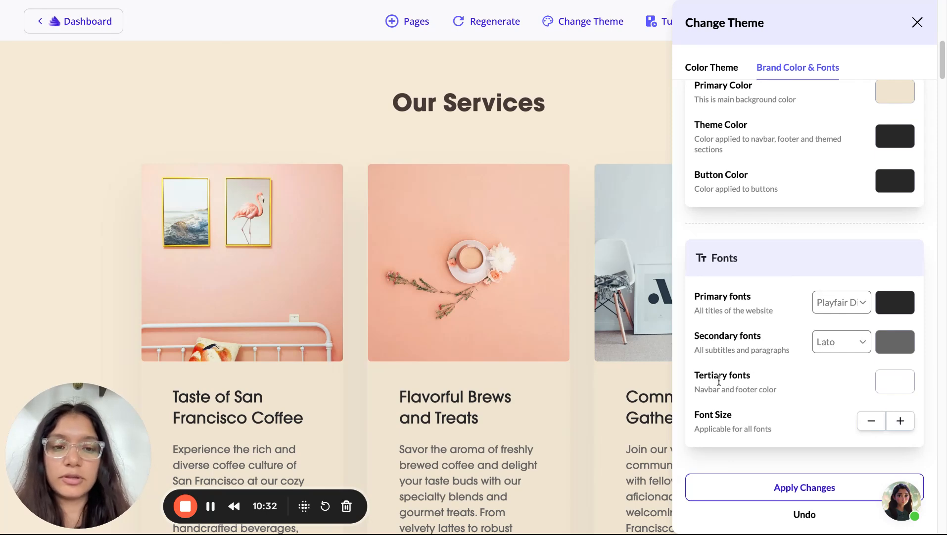
pyautogui.scroll(1, 720, 380)
pyautogui.scroll(10, 592, 149)
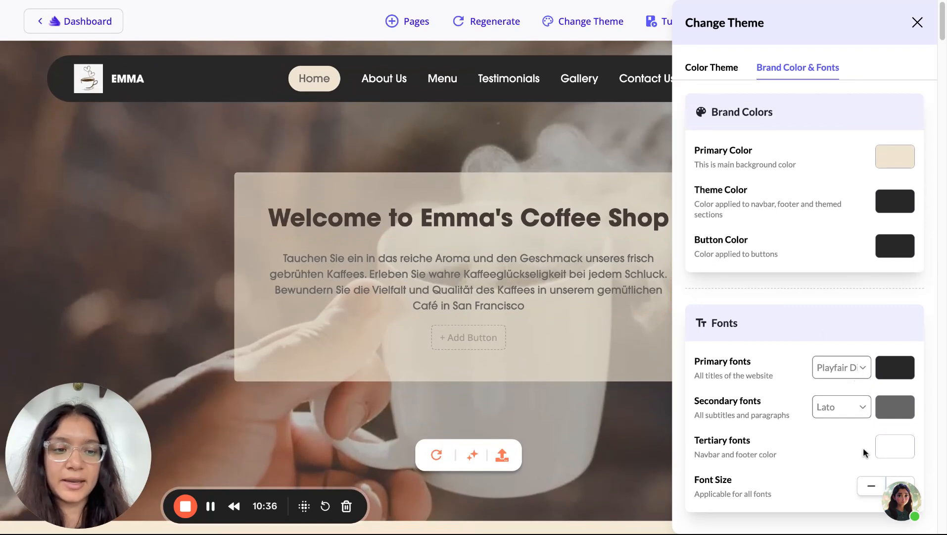
pyautogui.scroll(-1, 863, 447)
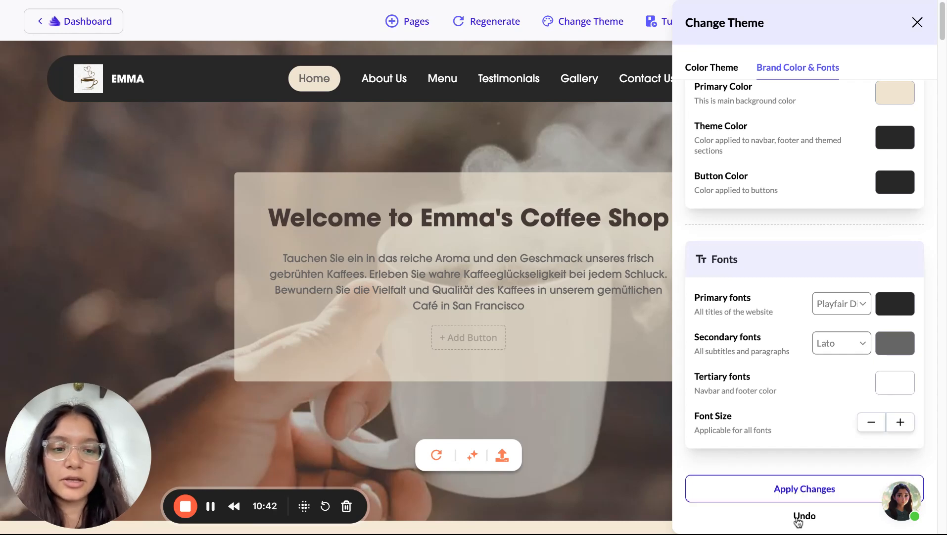
pyautogui.click(917, 23)
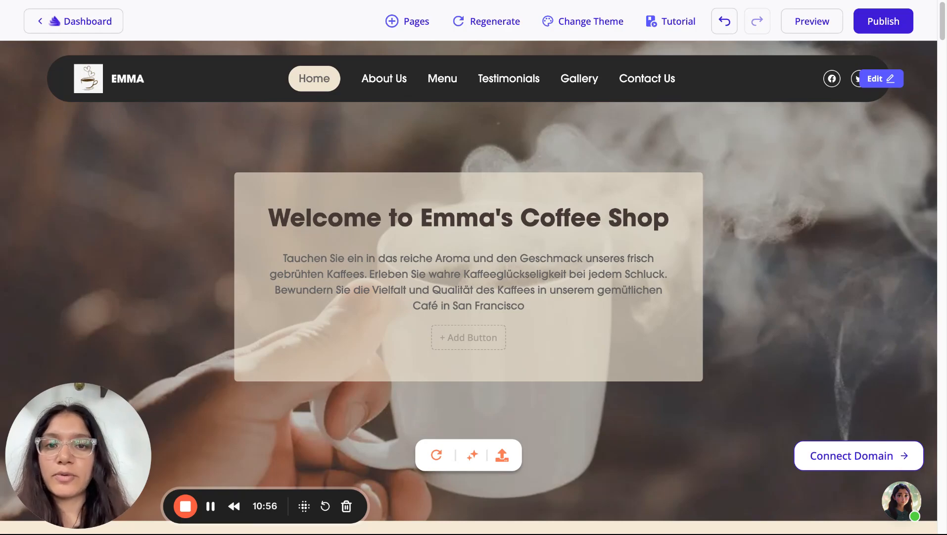
pyautogui.scroll(-15, 398, 328)
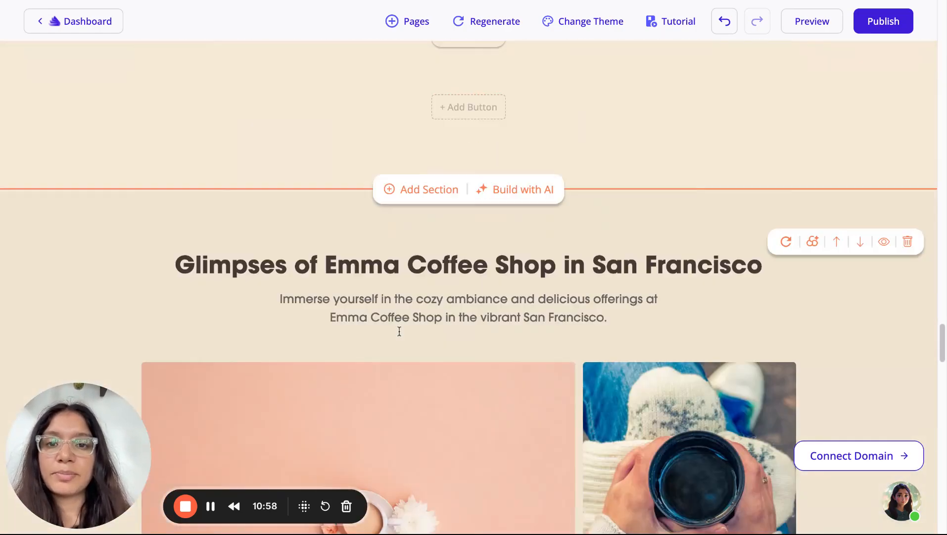
pyautogui.scroll(-3, 400, 331)
pyautogui.scroll(20, 353, 114)
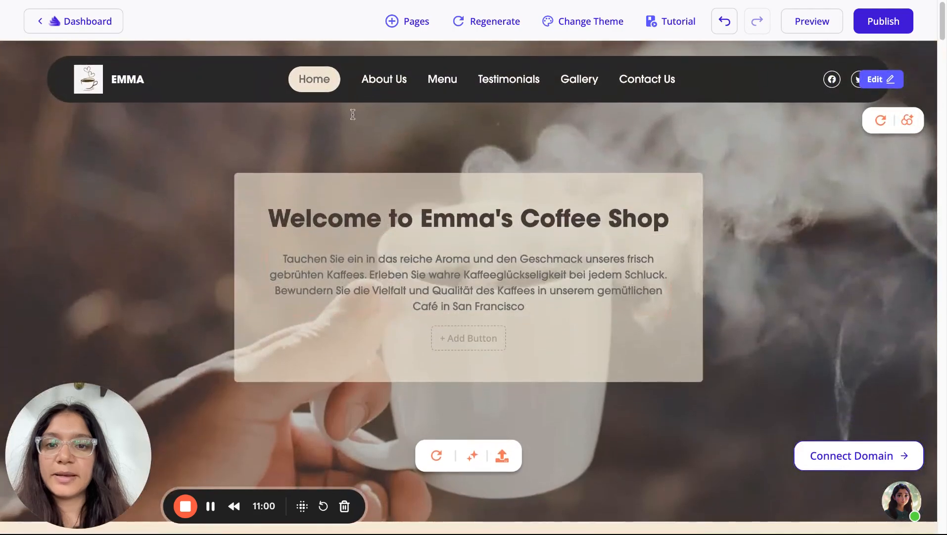
pyautogui.scroll(-15, 725, 89)
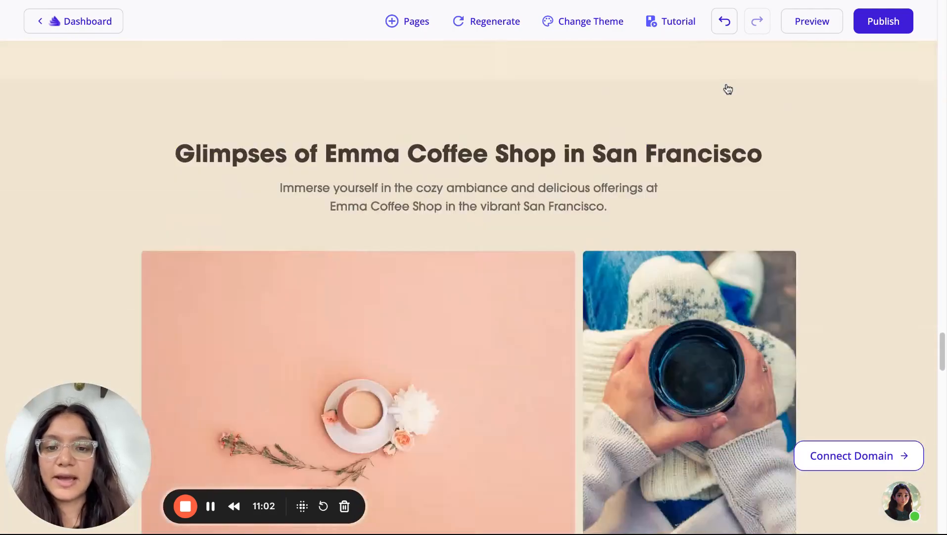
pyautogui.scroll(-10, 728, 89)
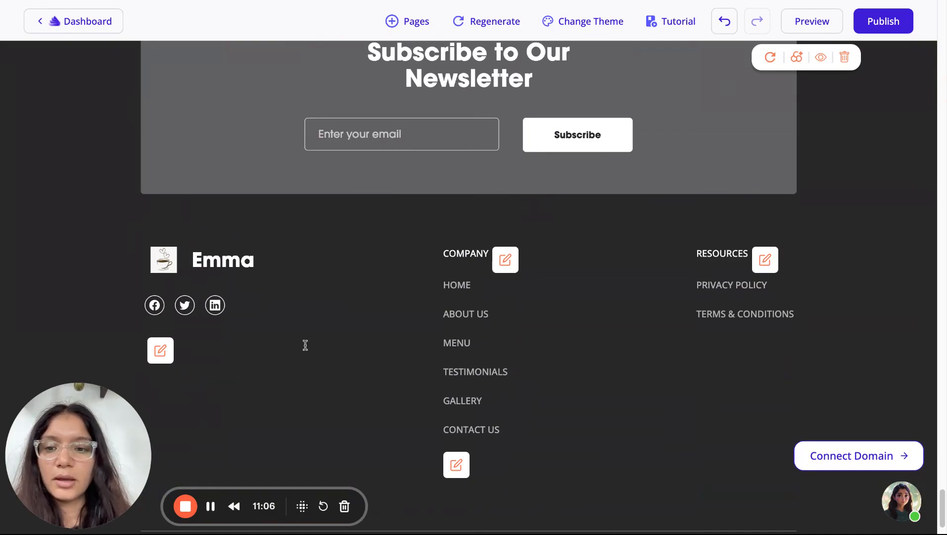
pyautogui.scroll(20, 305, 345)
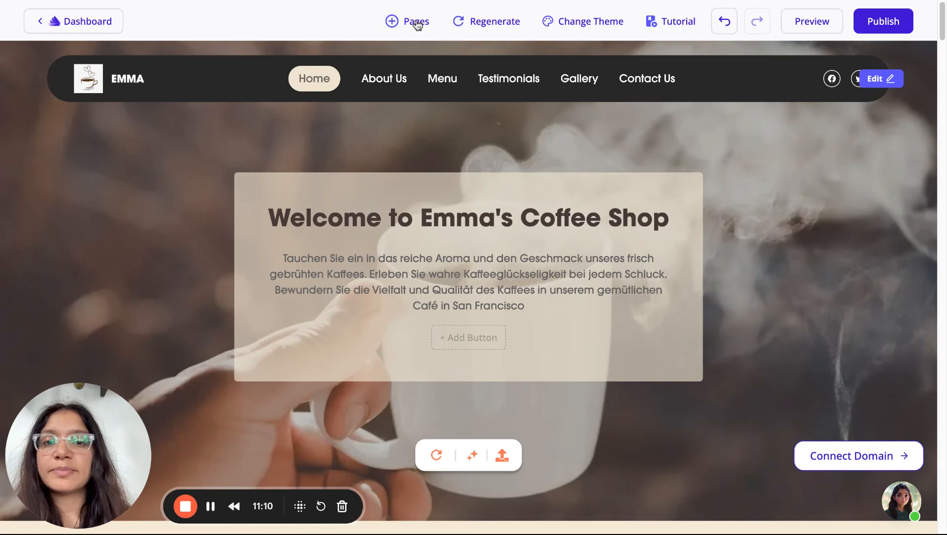
# Add a Products page listing Specialty Espresso Blend, Artisanal Cold Brew and Gourmet Mocha Latte
pyautogui.click(416, 23)
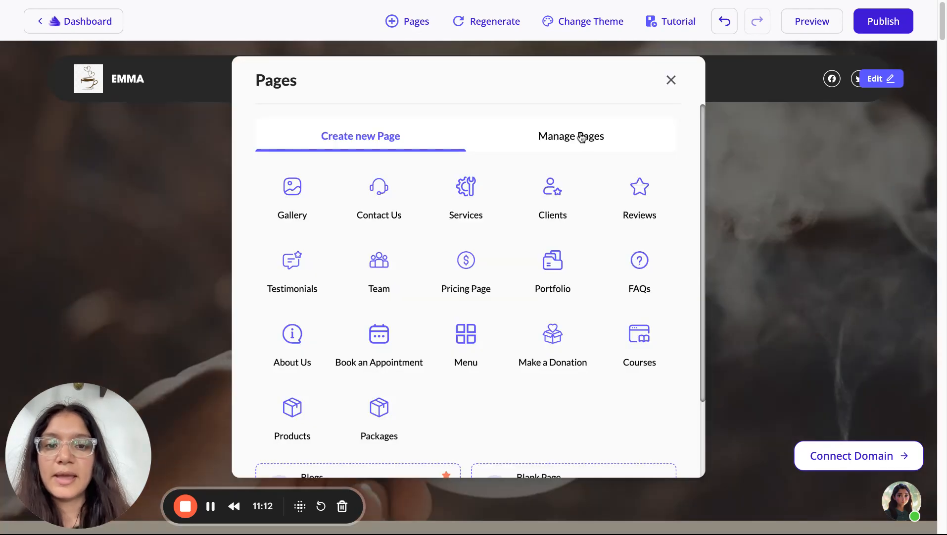
pyautogui.scroll(-3, 390, 240)
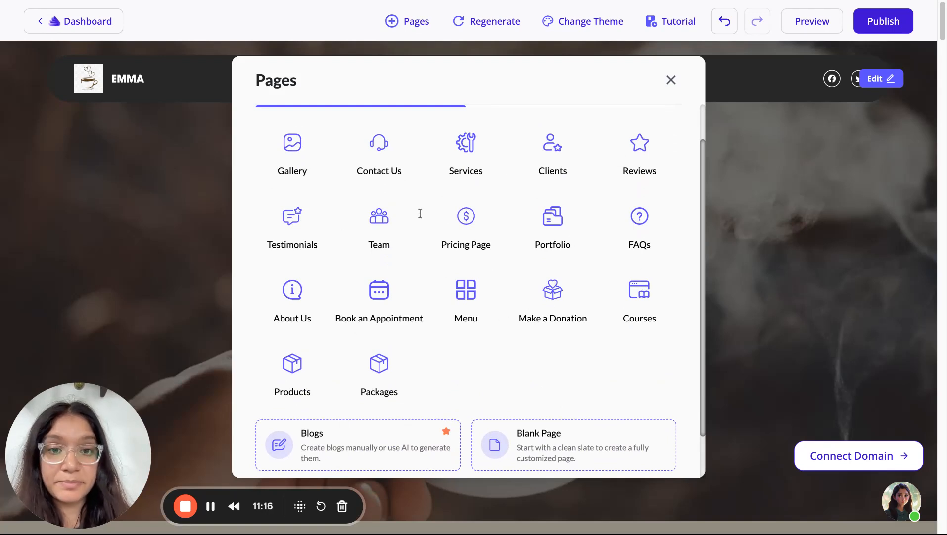
pyautogui.scroll(1, 420, 213)
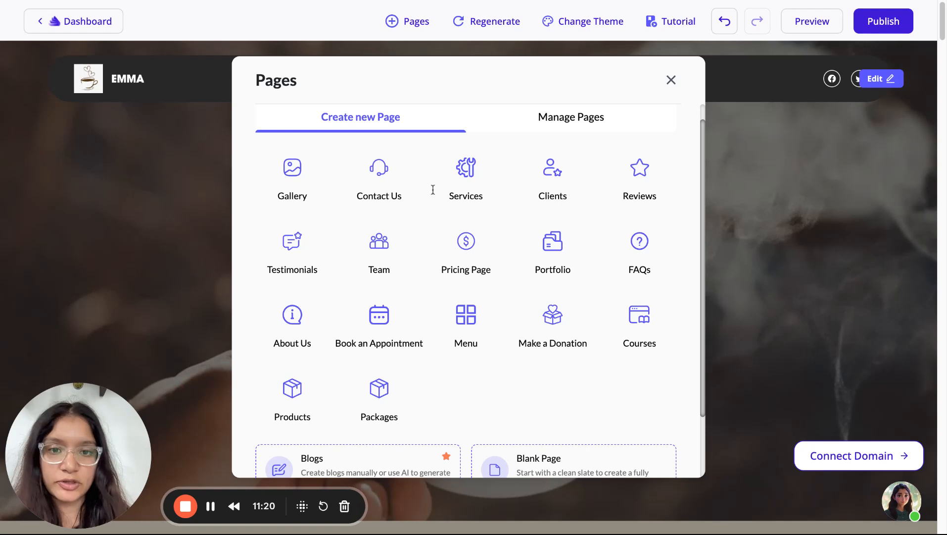
pyautogui.scroll(-2, 563, 305)
pyautogui.scroll(-2, 560, 303)
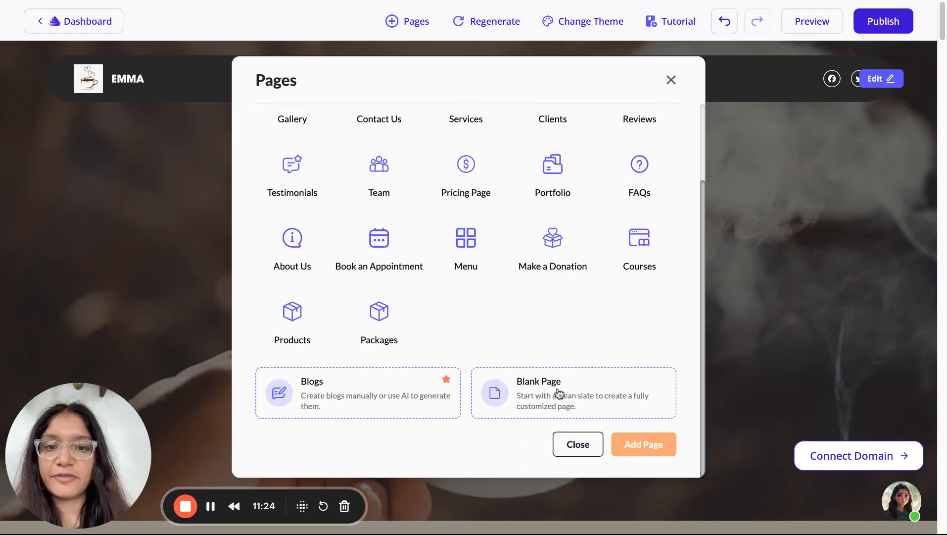
pyautogui.scroll(1, 503, 295)
pyautogui.scroll(3, 502, 296)
pyautogui.scroll(-3, 501, 294)
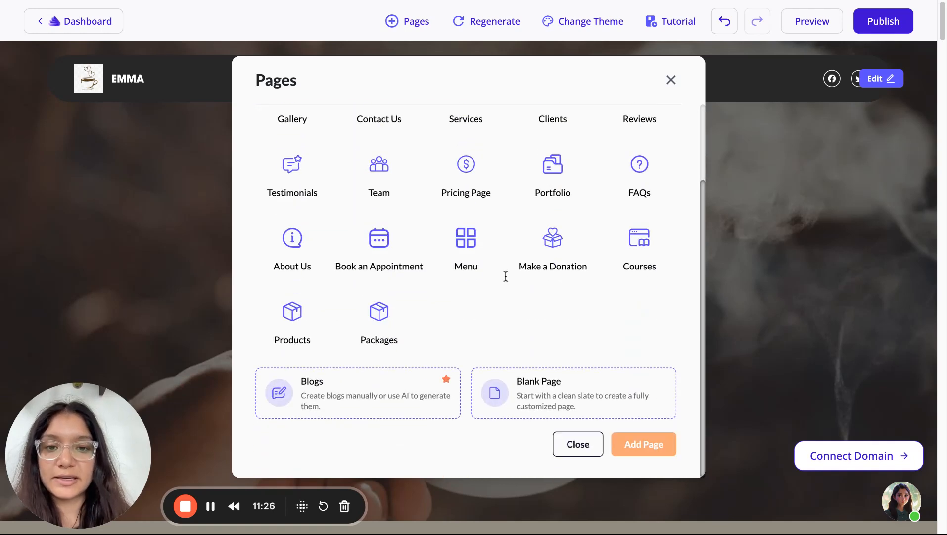
pyautogui.scroll(2, 505, 284)
pyautogui.scroll(-2, 505, 276)
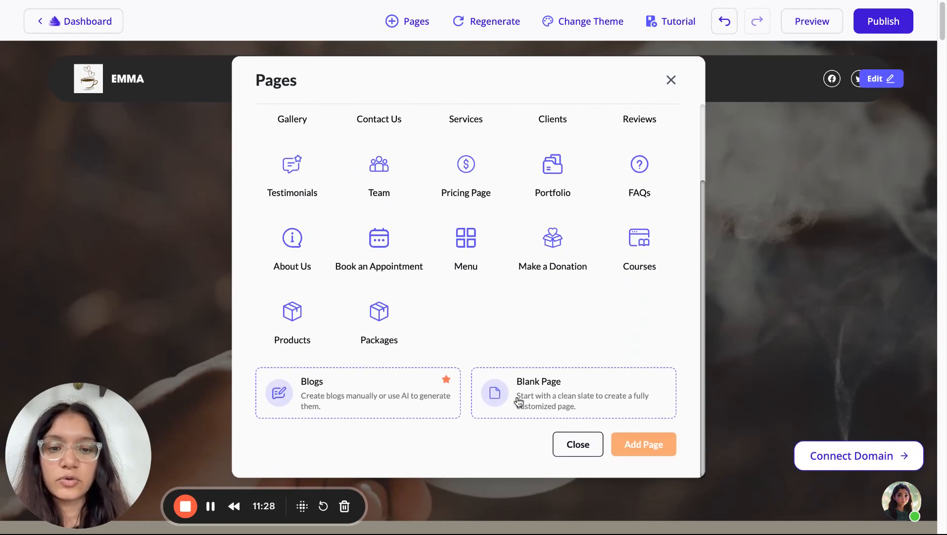
pyautogui.scroll(3, 545, 280)
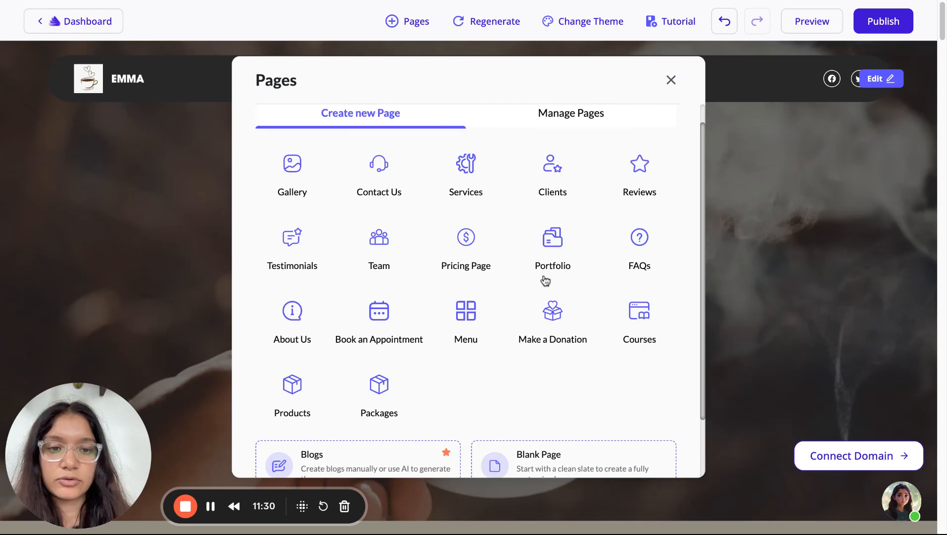
pyautogui.click(301, 390)
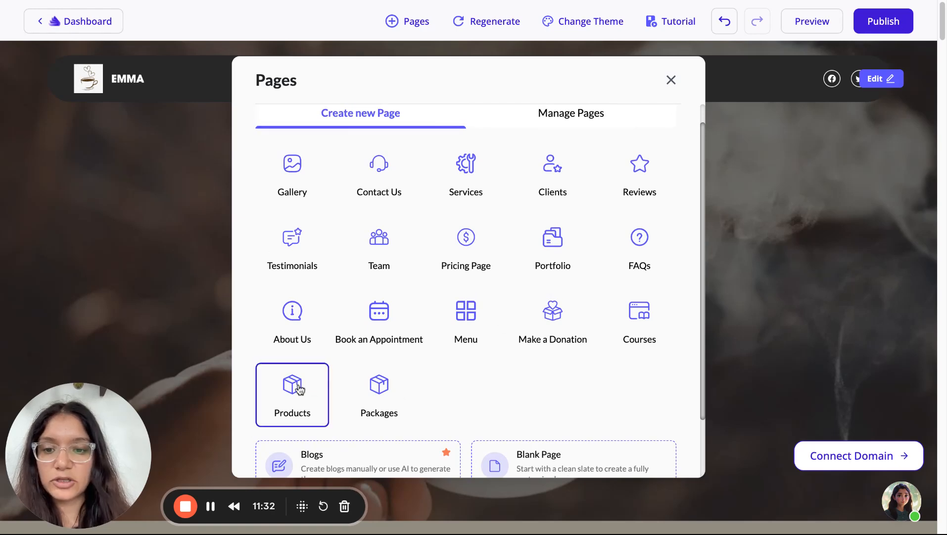
pyautogui.scroll(-1, 487, 373)
pyautogui.scroll(-2, 486, 372)
pyautogui.click(645, 449)
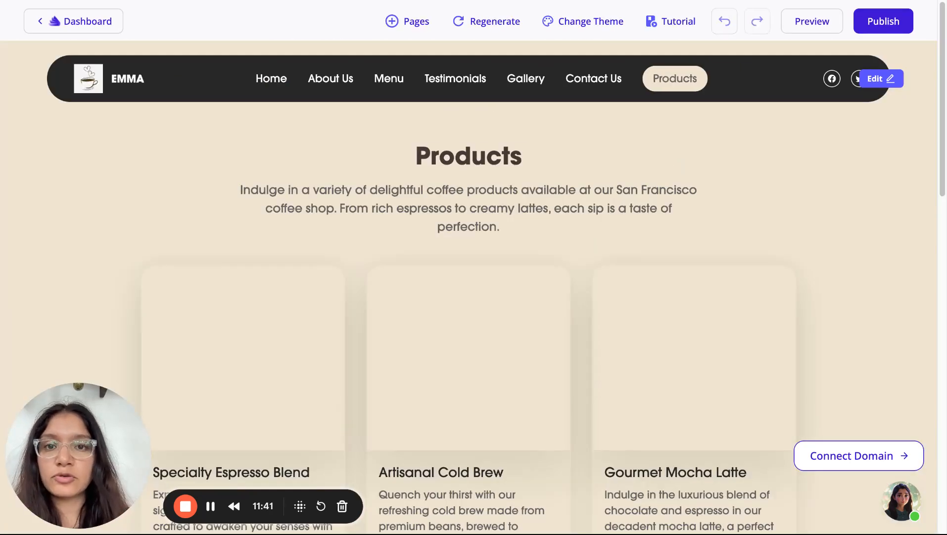
# Add a fourth product card, Premium Coffee Selection, below the existing product cards
pyautogui.click(423, 21)
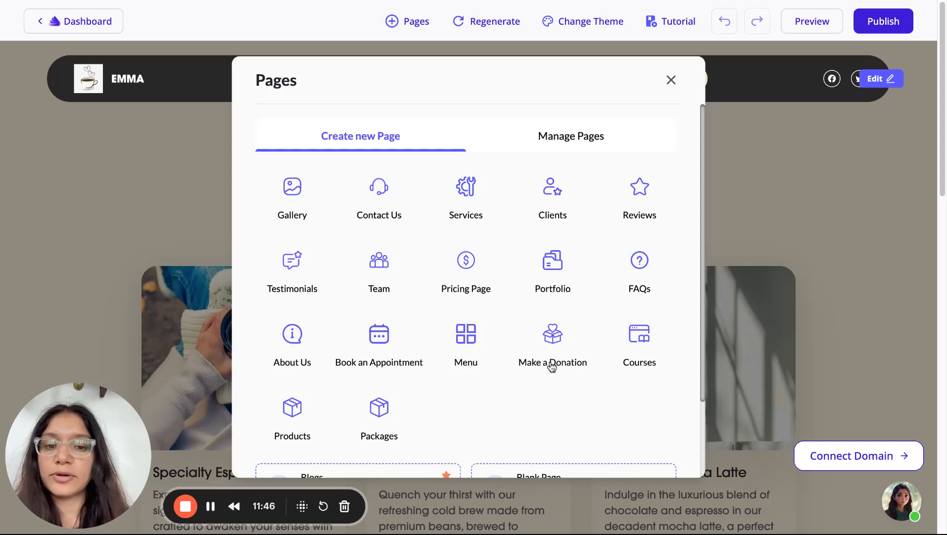
pyautogui.scroll(-2, 551, 365)
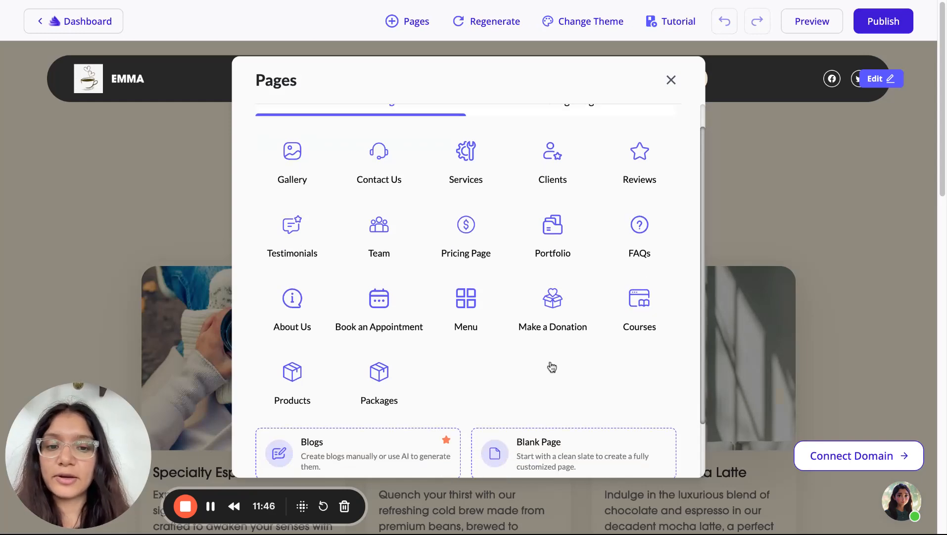
pyautogui.click(669, 85)
pyautogui.scroll(-6, 557, 288)
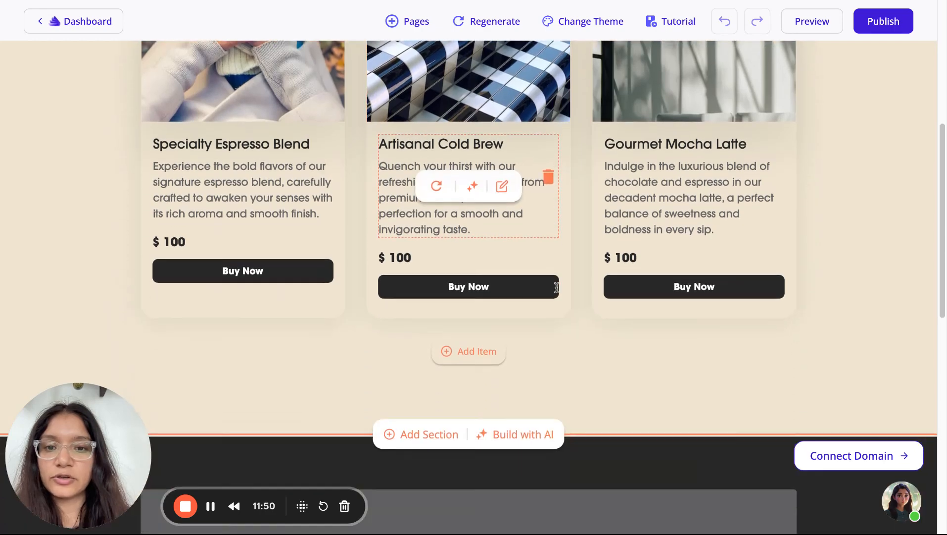
pyautogui.scroll(-6, 556, 288)
pyautogui.scroll(9, 557, 288)
pyautogui.scroll(-1, 557, 288)
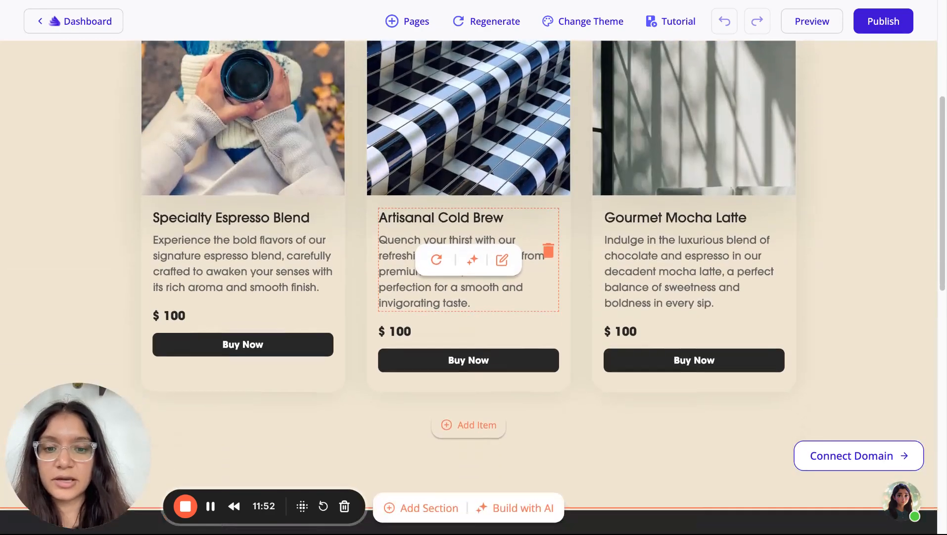
pyautogui.scroll(-1, 468, 346)
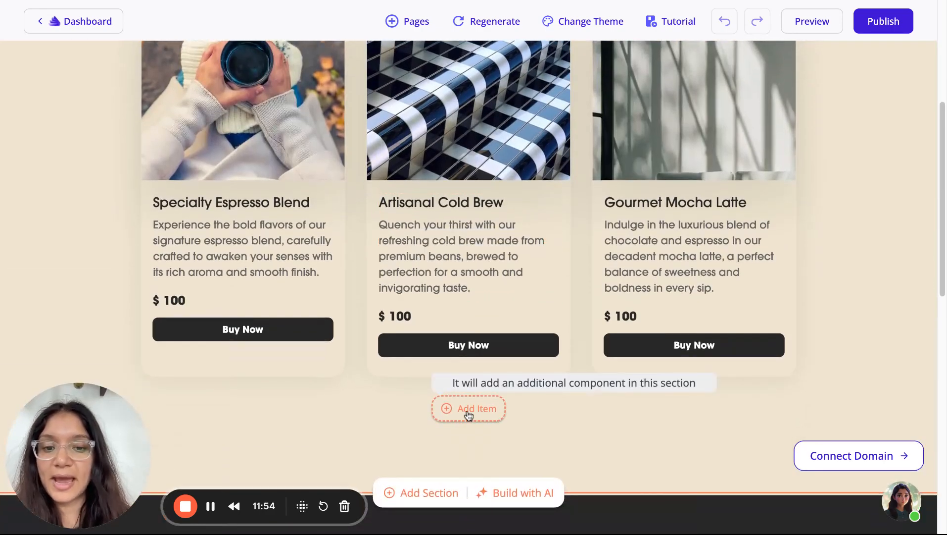
pyautogui.click(469, 413)
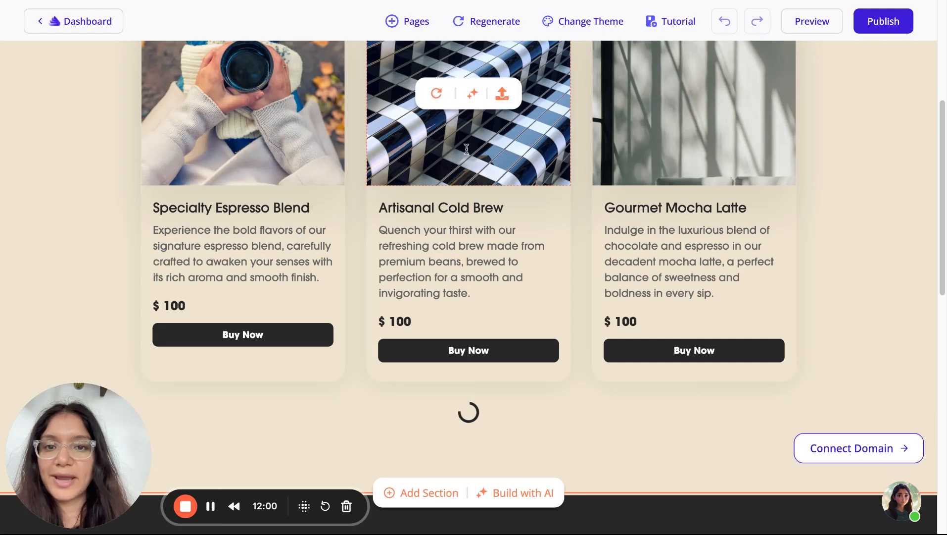
# Open the purchase settings of the Gourmet Mocha Latte's Buy Now button
pyautogui.scroll(2, 466, 150)
pyautogui.scroll(-2, 465, 149)
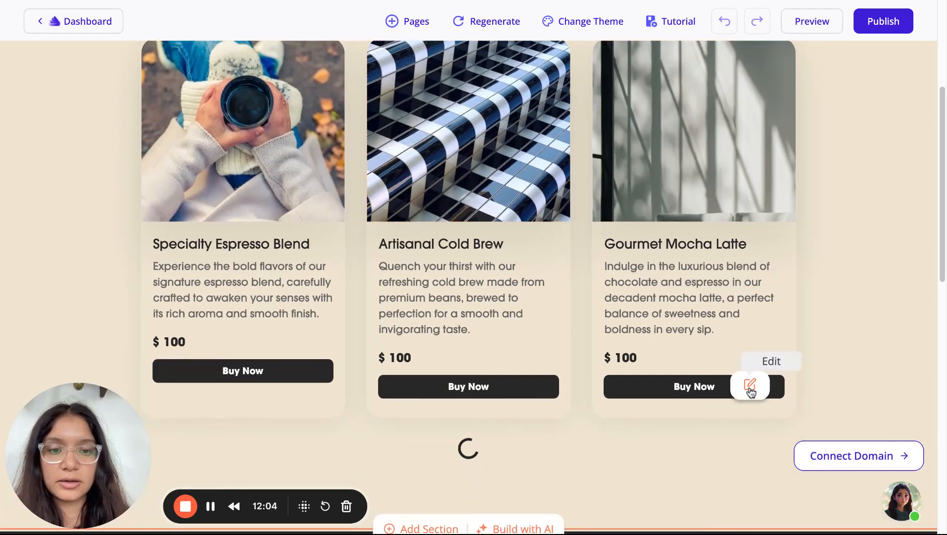
pyautogui.doubleClick(625, 357)
pyautogui.moveTo(758, 392)
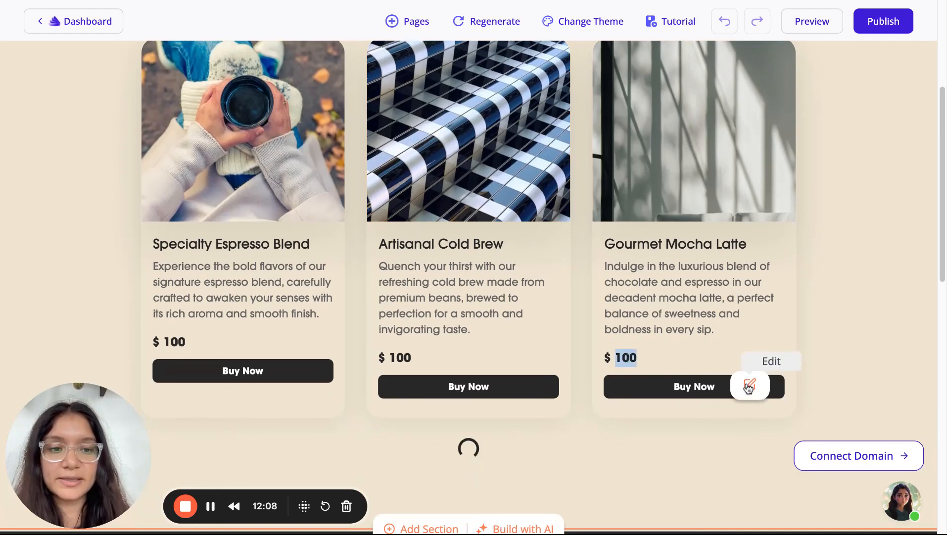
pyautogui.click(750, 389)
pyautogui.scroll(-4, 749, 388)
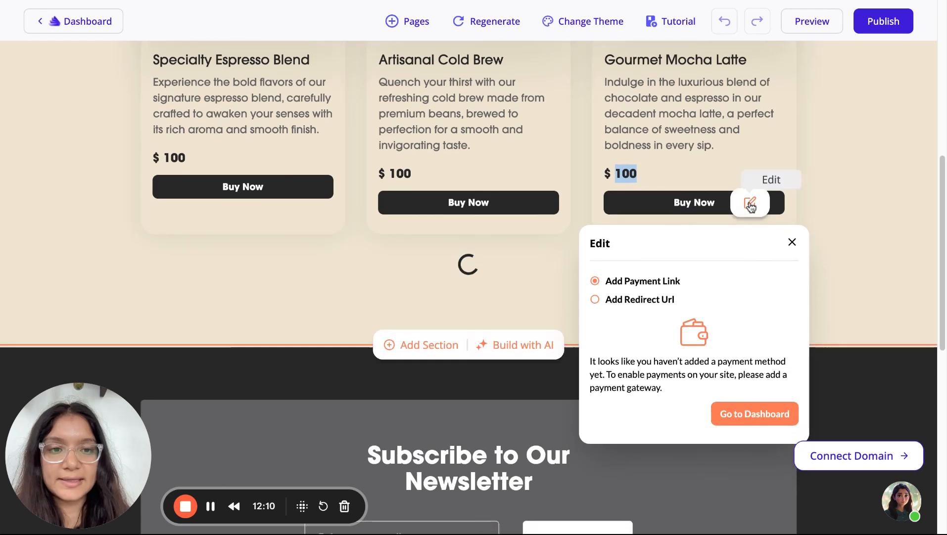
pyautogui.scroll(8, 749, 204)
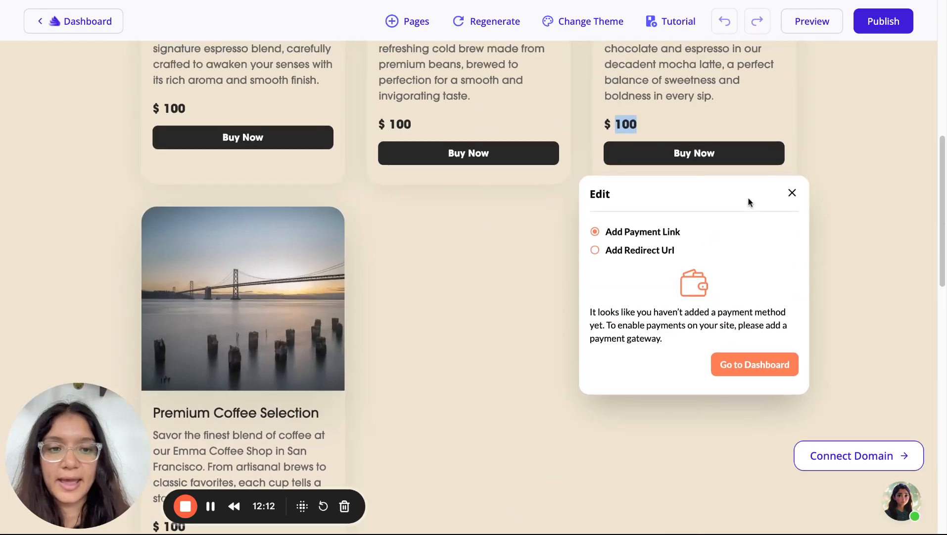
pyautogui.scroll(2, 748, 202)
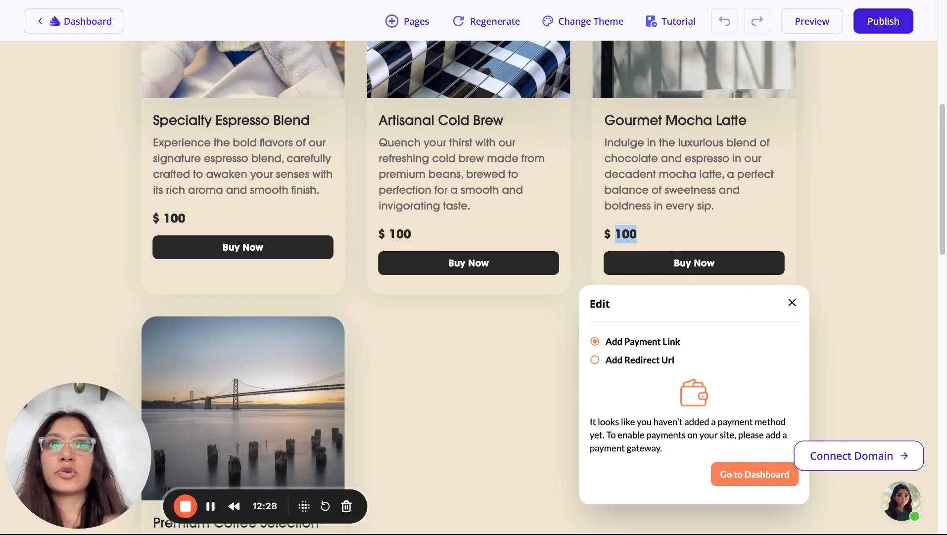
# Switch the mocha purchase to Add Redirect Url and save its amount as $ 99
pyautogui.click(595, 359)
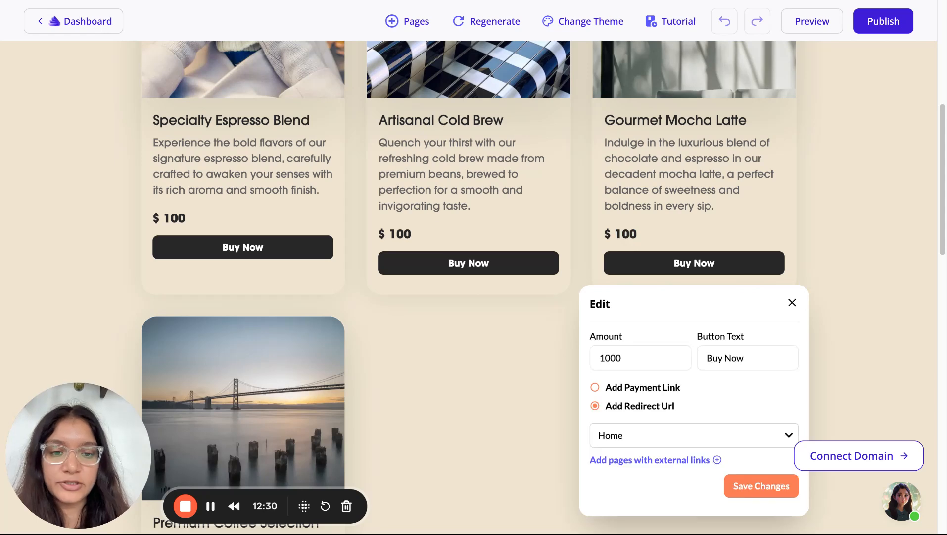
pyautogui.scroll(-2, 638, 346)
pyautogui.click(628, 395)
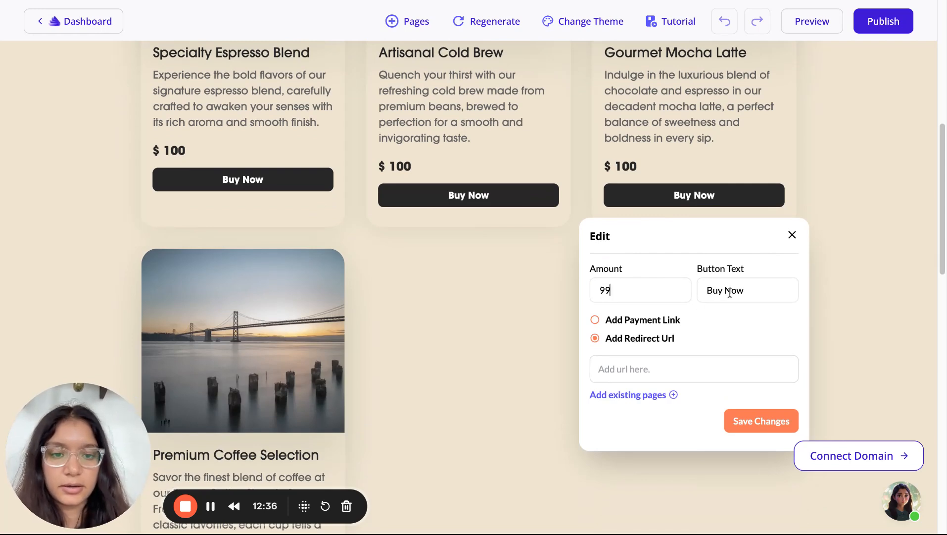
pyautogui.click(646, 280)
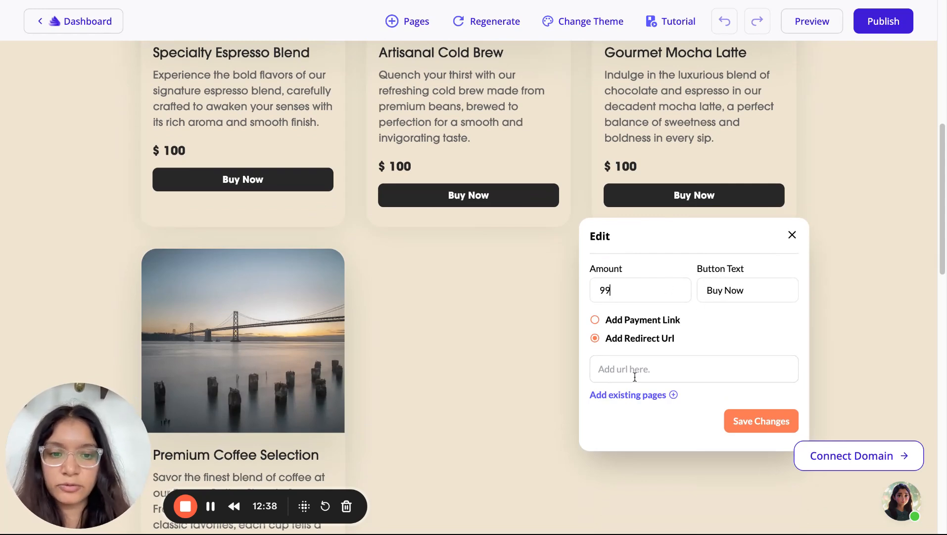
pyautogui.click(760, 424)
pyautogui.scroll(5, 690, 250)
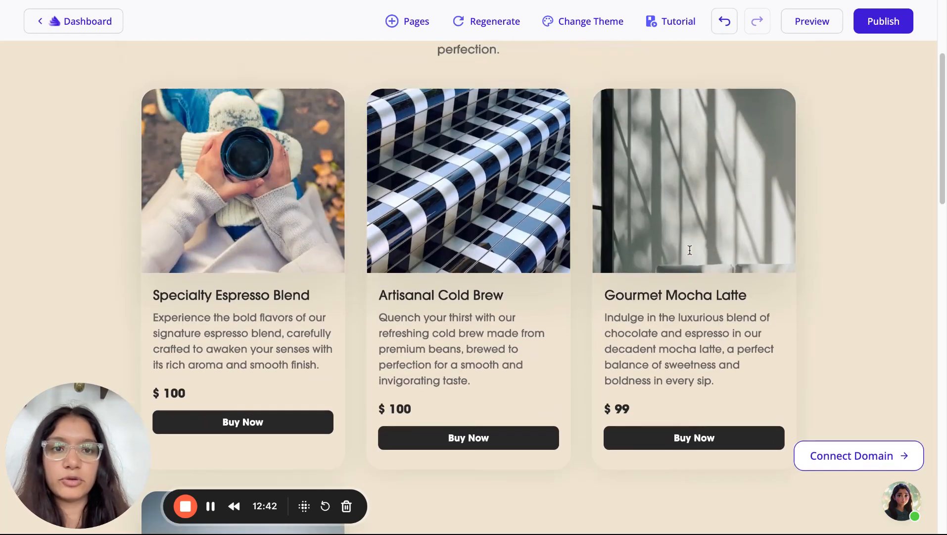
pyautogui.scroll(-5, 693, 240)
pyautogui.scroll(1, 695, 231)
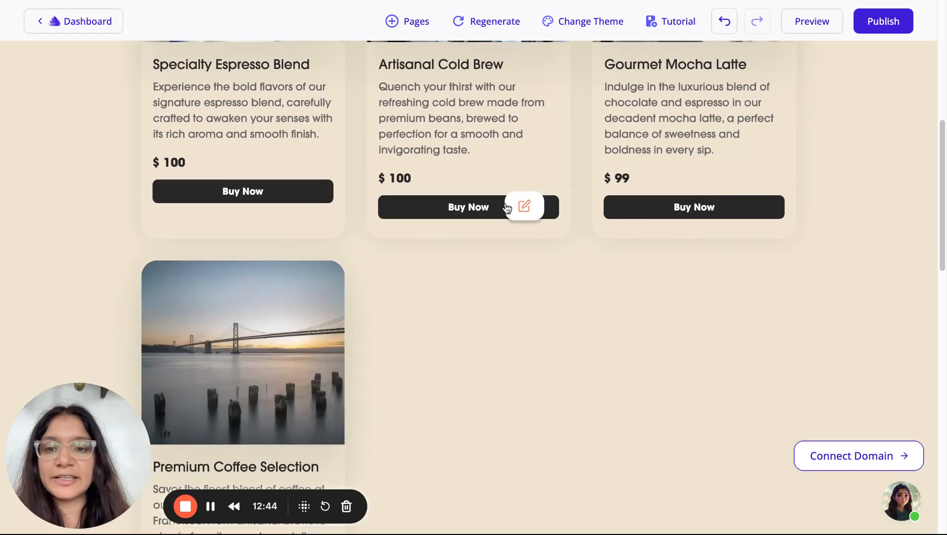
pyautogui.scroll(-2, 280, 438)
pyautogui.scroll(5, 281, 438)
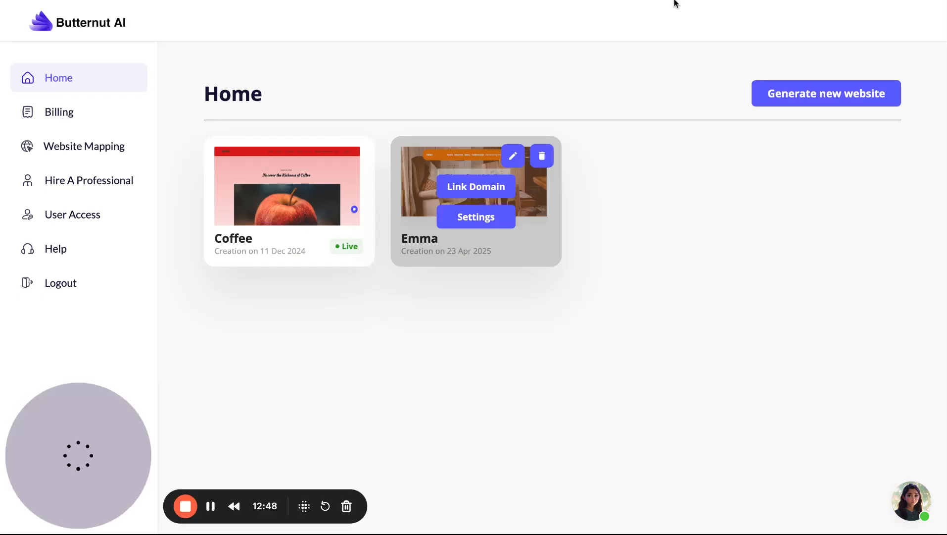
# Open the Emma site's Accept Payments settings and look at the Stripe gateway option
pyautogui.click(478, 218)
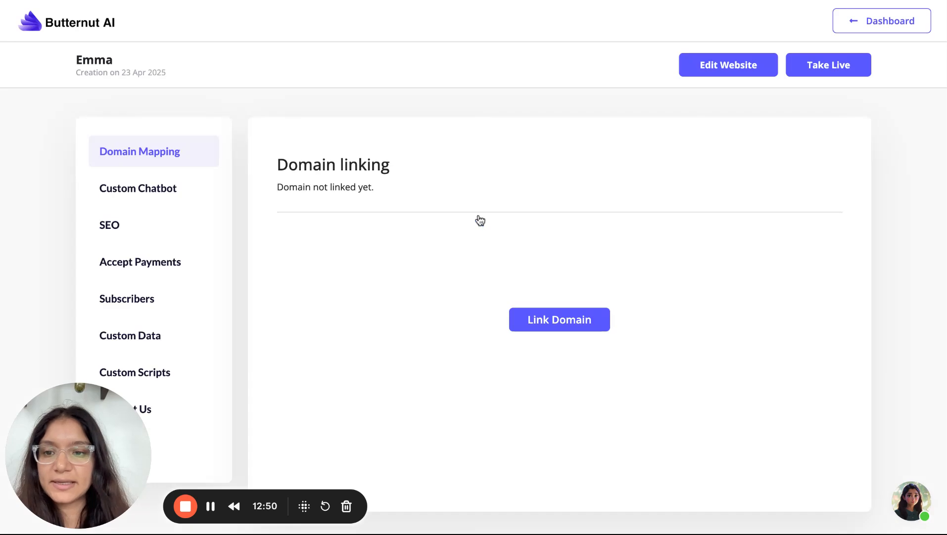
pyautogui.click(174, 262)
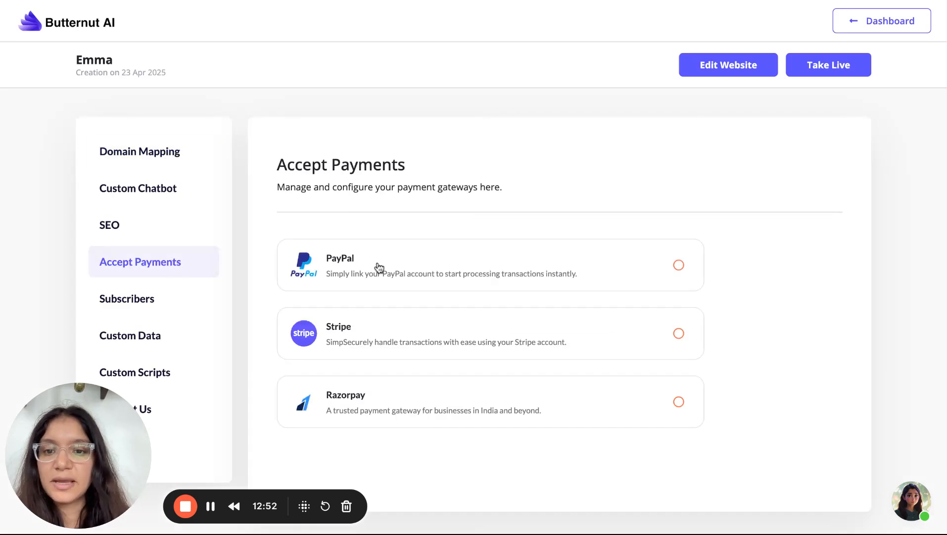
pyautogui.click(678, 333)
pyautogui.scroll(-2, 682, 334)
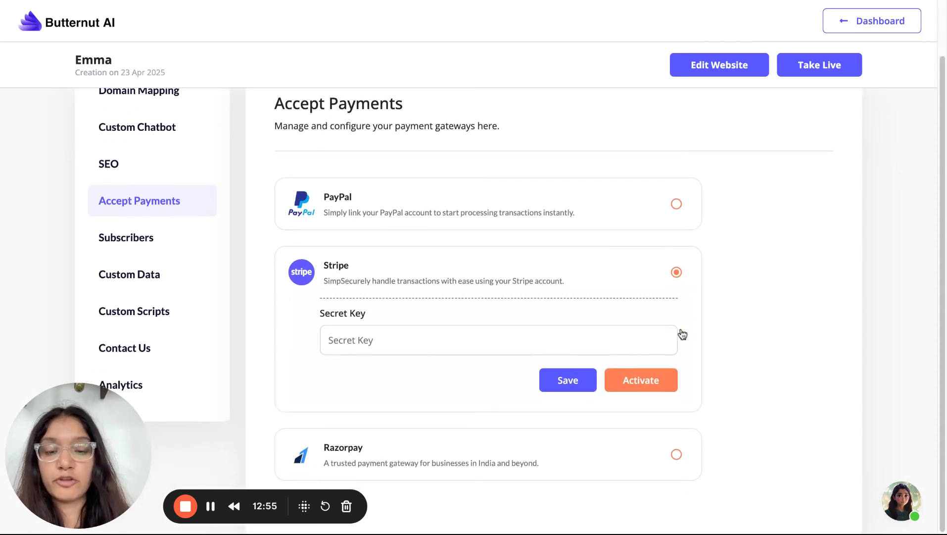
pyautogui.click(549, 341)
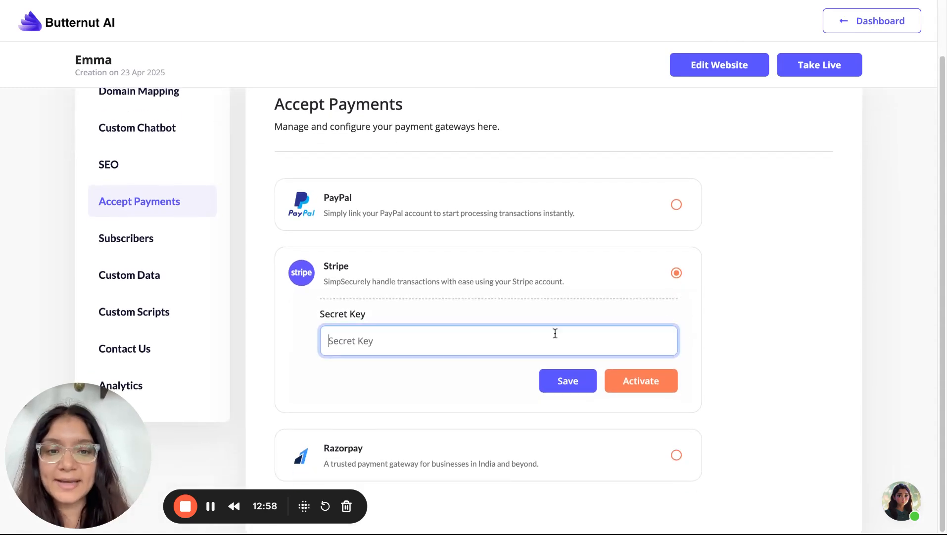
# Enter the PayPal account email, save the credentials and activate PayPal payments
pyautogui.click(677, 205)
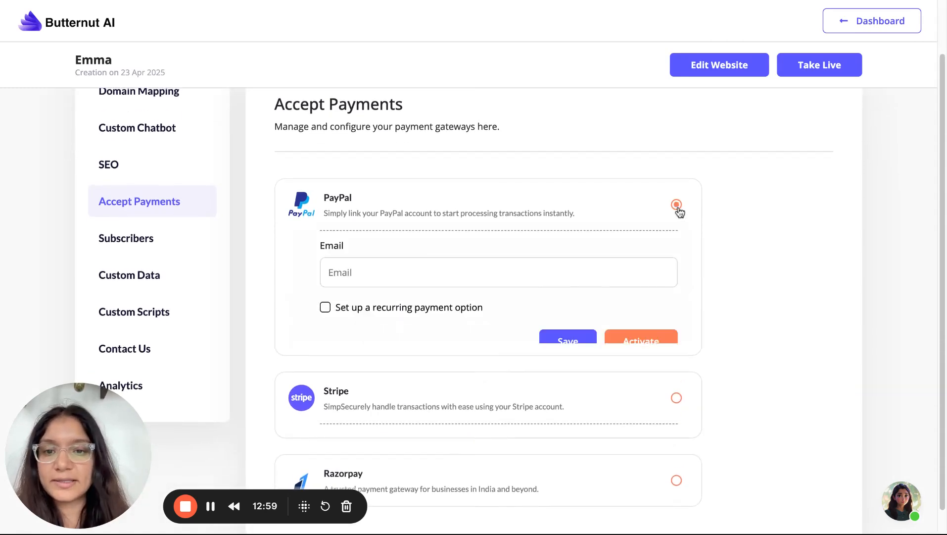
pyautogui.click(562, 273)
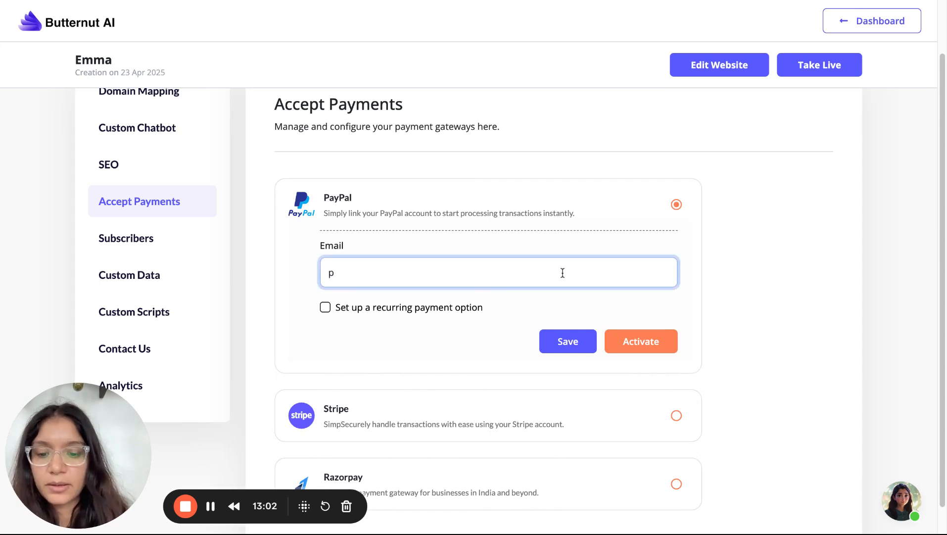
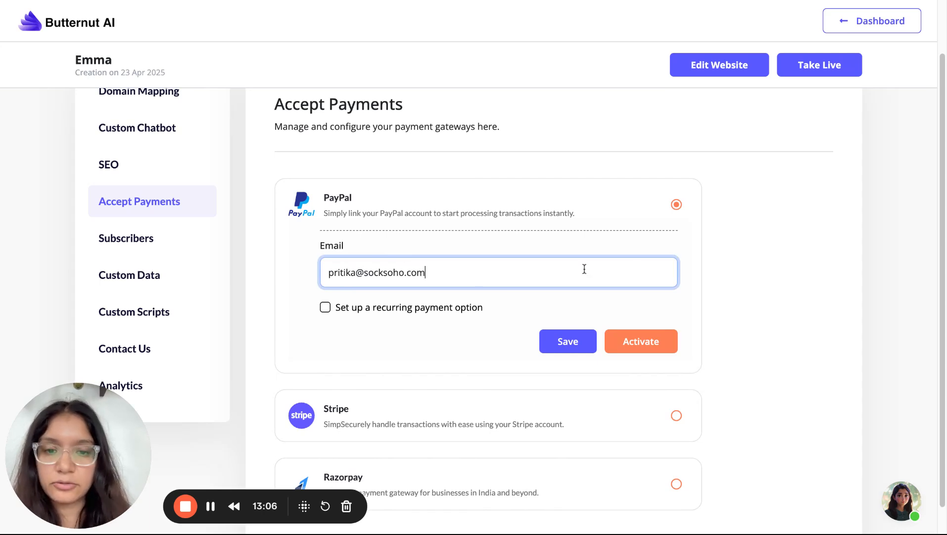
pyautogui.click(642, 346)
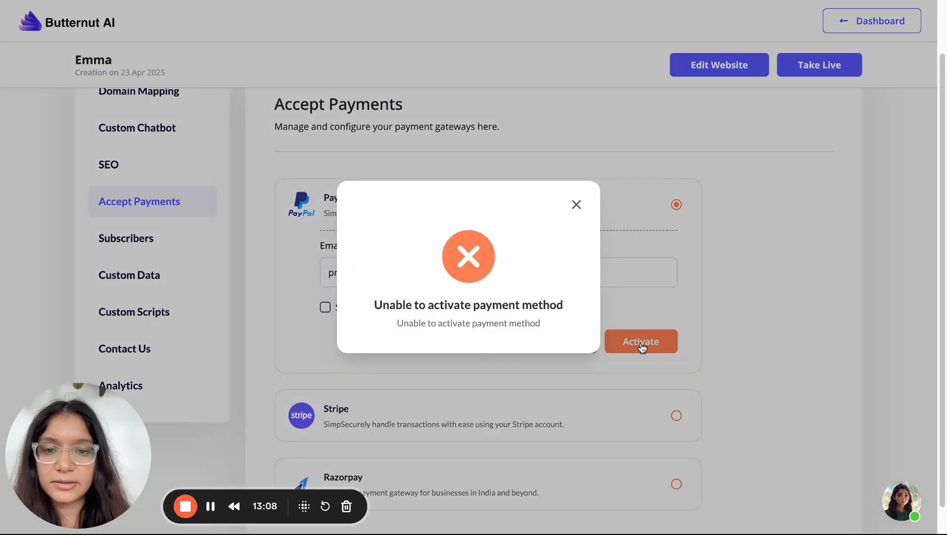
pyautogui.click(576, 205)
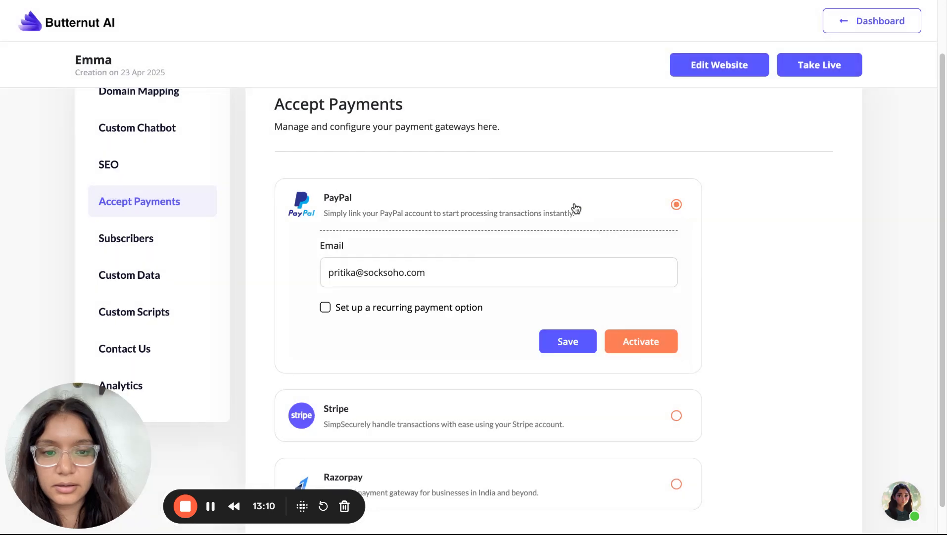
pyautogui.click(559, 342)
pyautogui.click(576, 213)
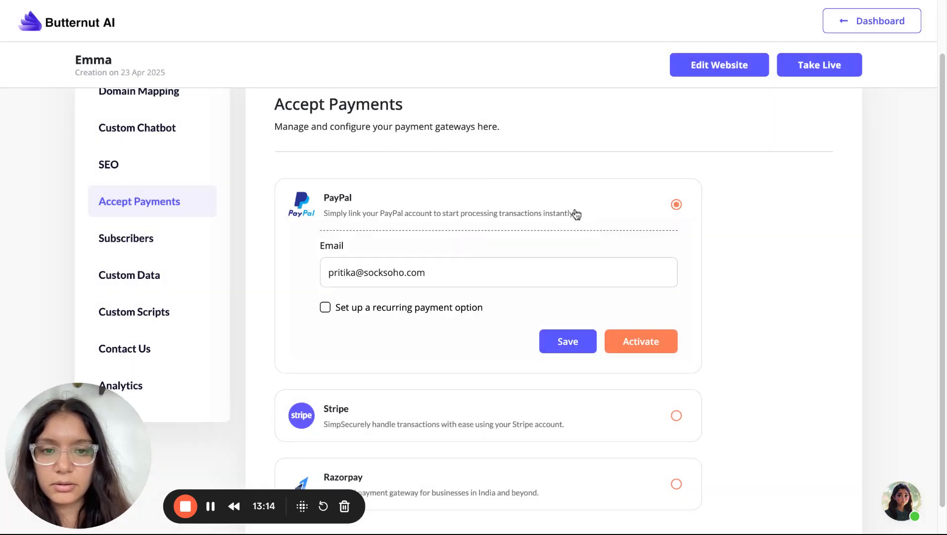
pyautogui.click(654, 336)
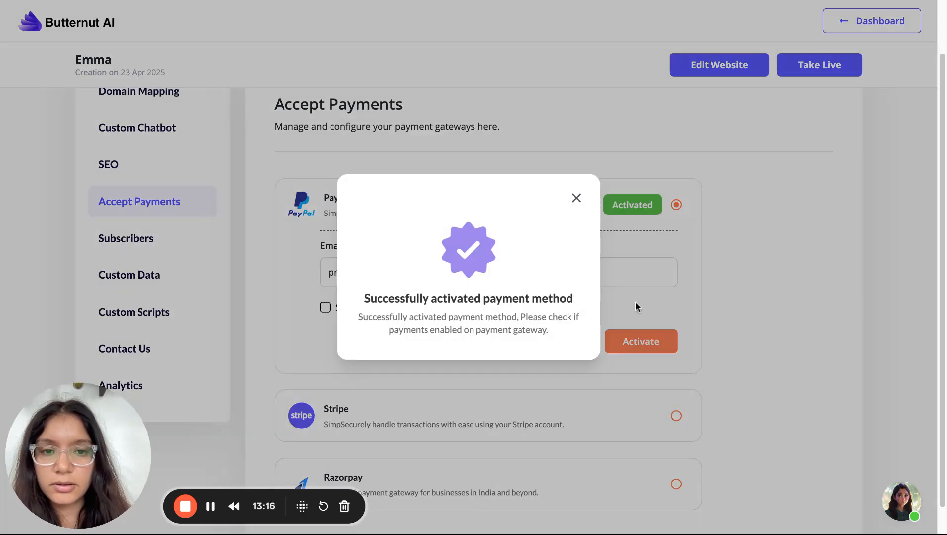
pyautogui.click(576, 198)
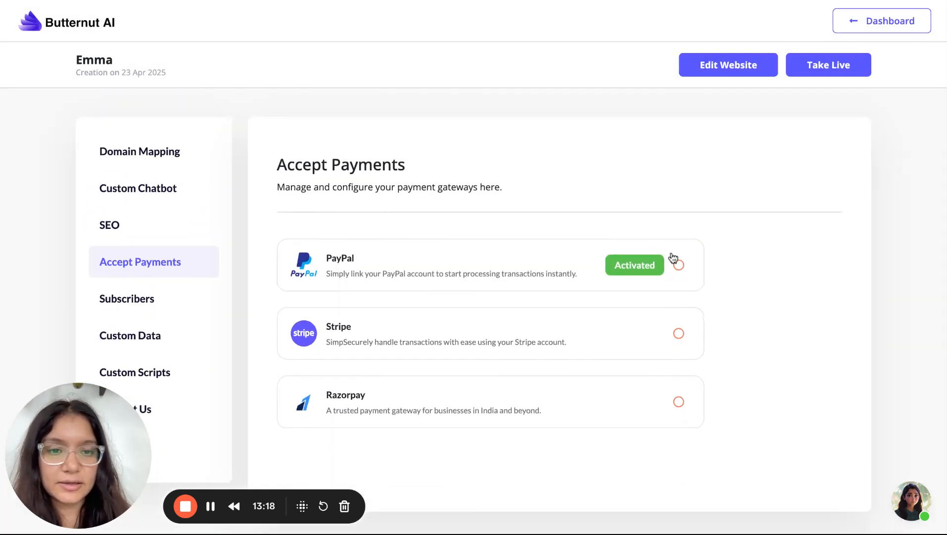
# Open the payment settings of the Specialty Espresso Blend's Buy Now button in a refreshed editor
pyautogui.click(760, 4)
pyautogui.scroll(-2, 474, 377)
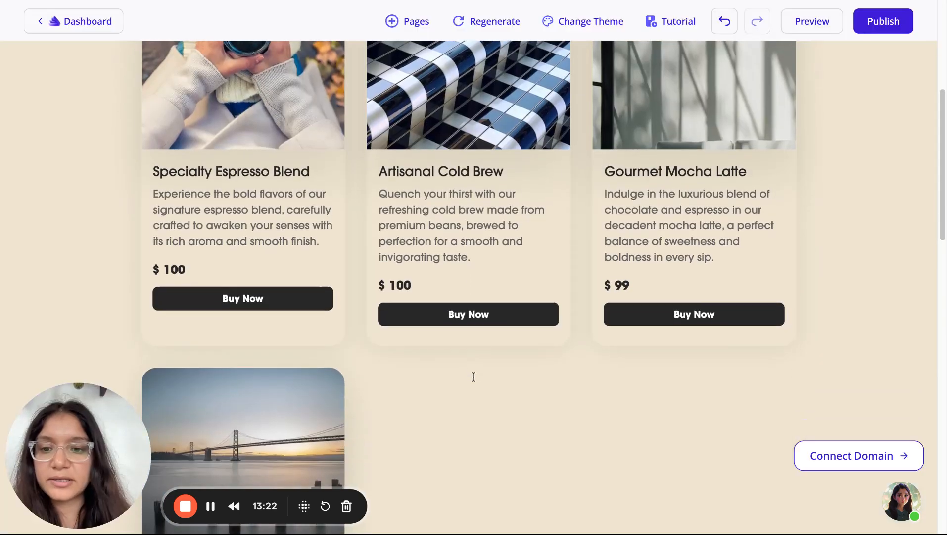
pyautogui.click(302, 294)
pyautogui.scroll(-2, 303, 296)
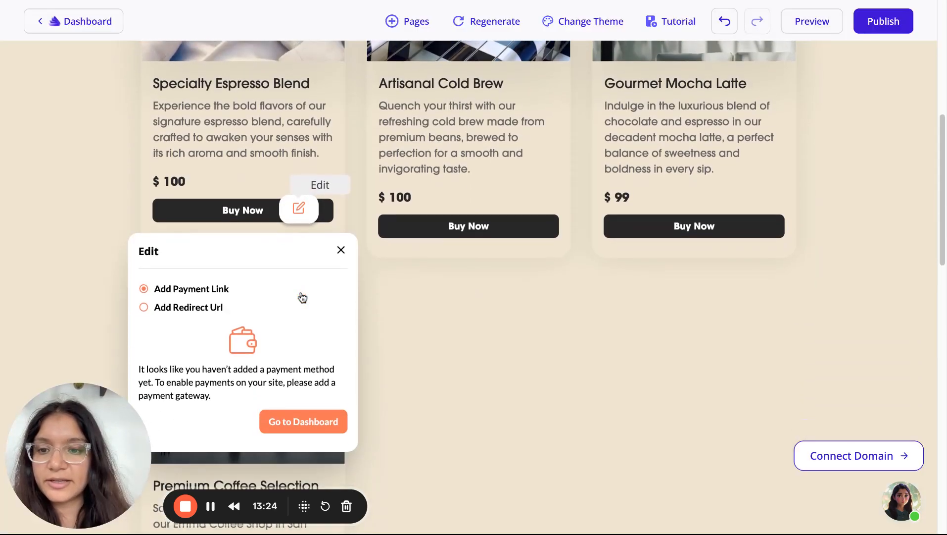
pyautogui.click(74, 2)
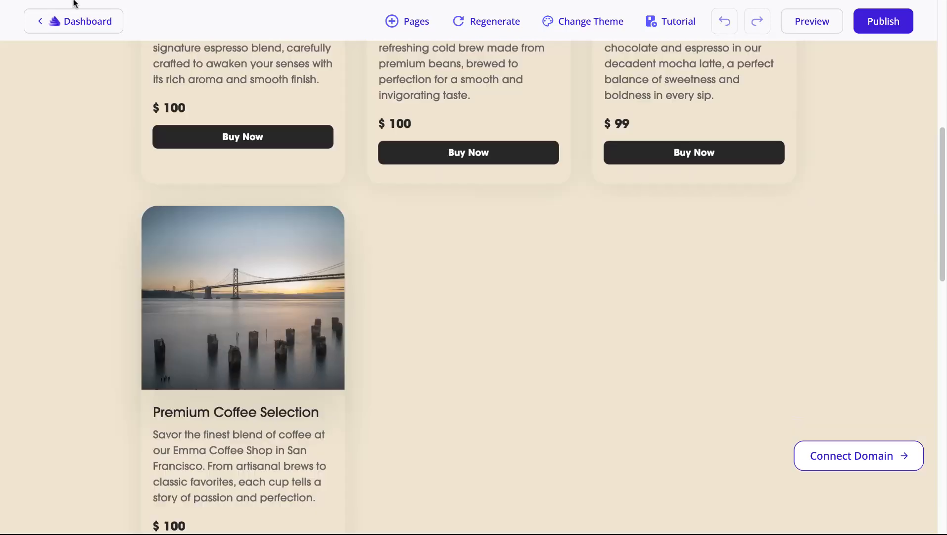
pyautogui.scroll(1, 110, 30)
pyautogui.scroll(2, 283, 218)
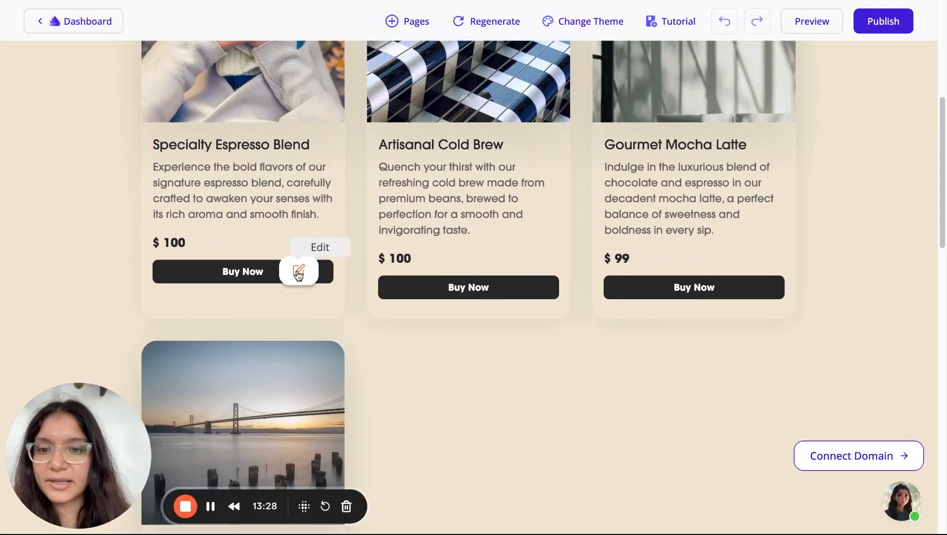
pyautogui.click(299, 271)
pyautogui.scroll(-1, 299, 275)
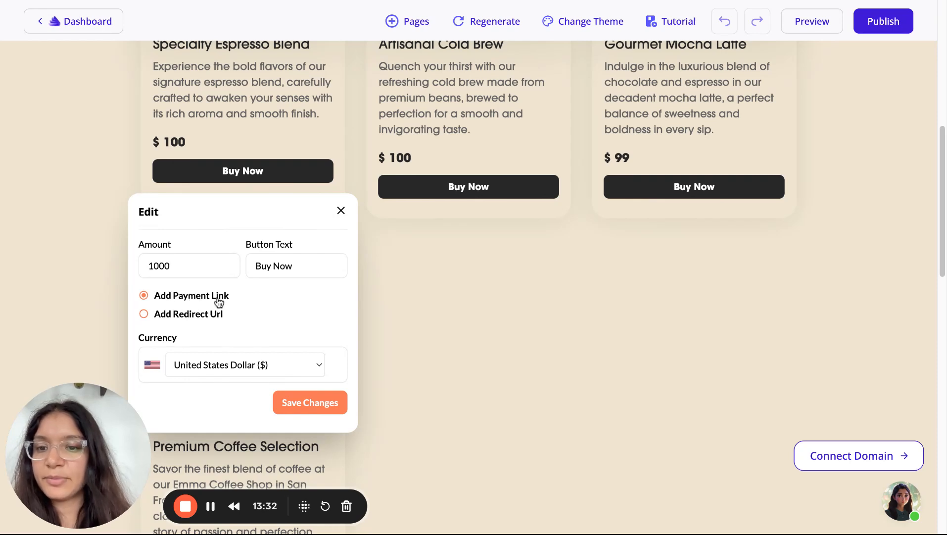
# Change the amount from 1000 to 9.99 and the button label to BUY, and save
pyautogui.press('BackSpace')
pyautogui.press('BackSpace')
pyautogui.press('BackSpace')
pyautogui.press('BackSpace')
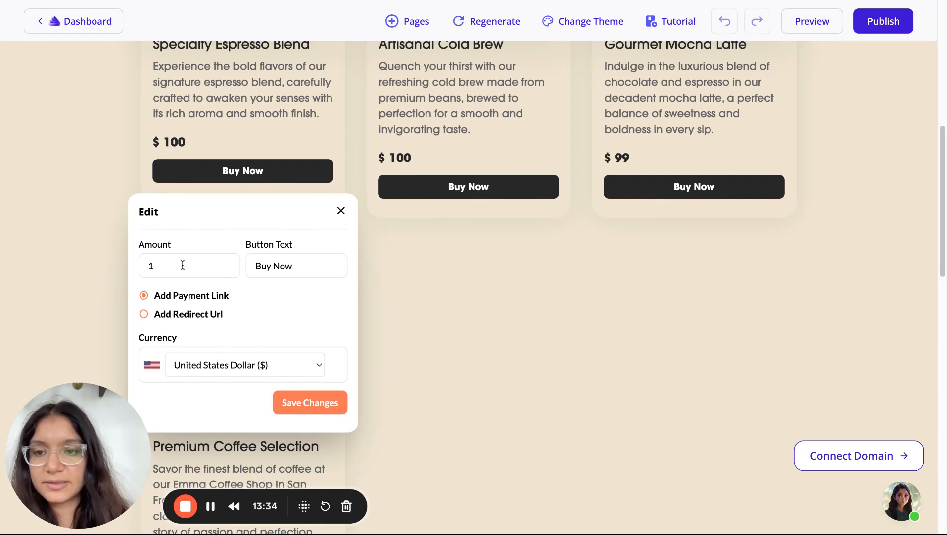
pyautogui.write('9.99')
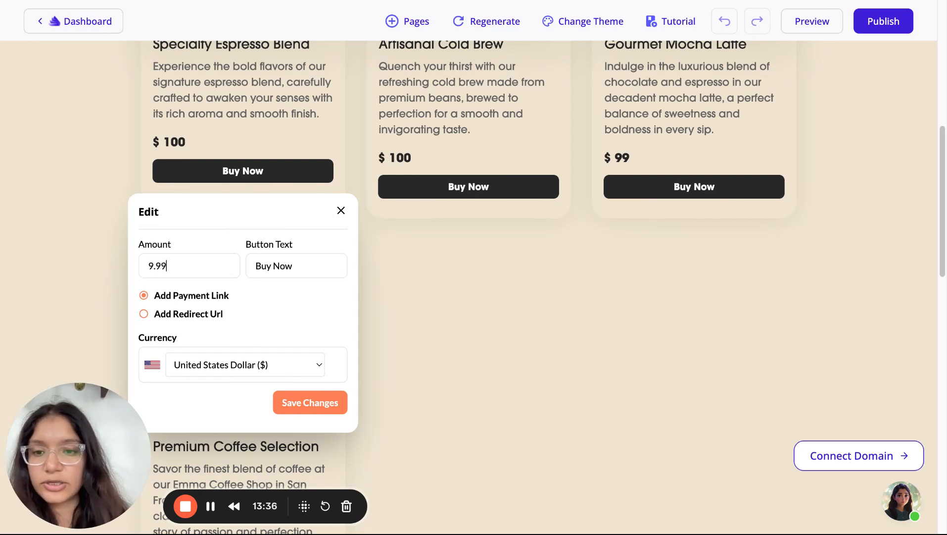
pyautogui.tripleClick(277, 270)
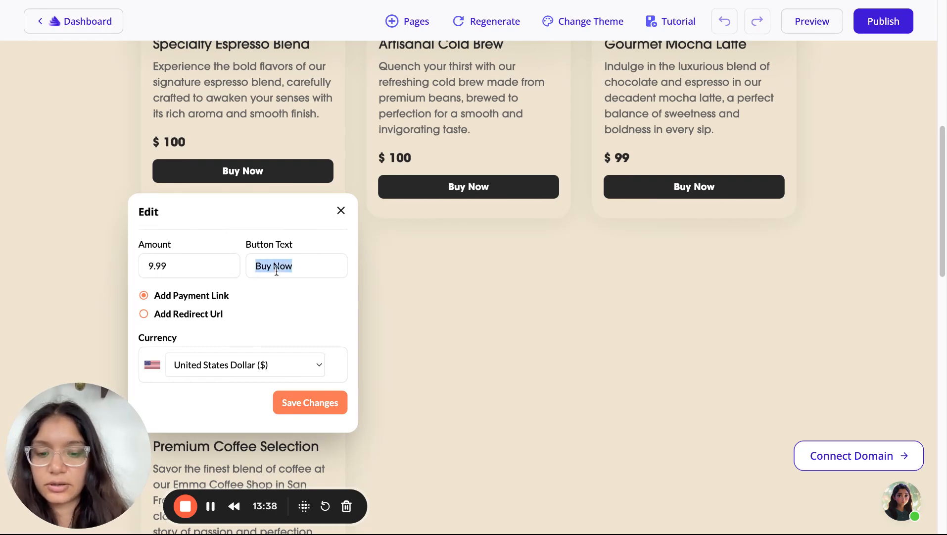
pyautogui.write('BUY')
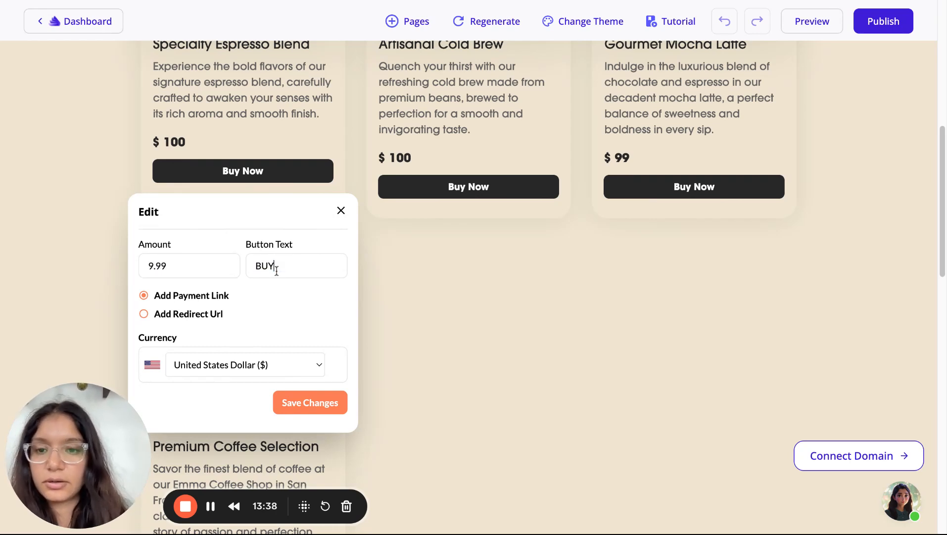
pyautogui.click(310, 401)
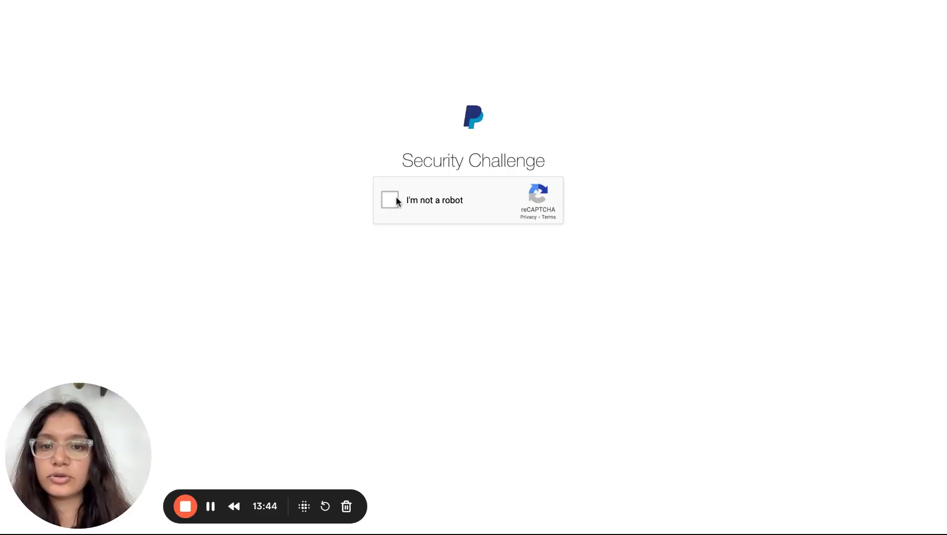
# Pass PayPal's reCAPTCHA check, confirm the 9.99 USD checkout, and return to the editor's Products page
pyautogui.click(396, 200)
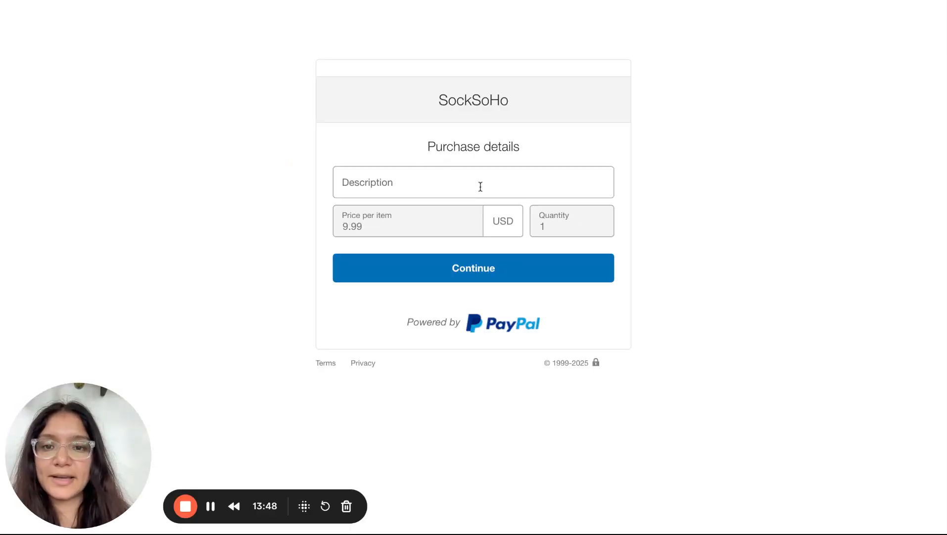
pyautogui.click(642, 1)
pyautogui.scroll(9, 549, 272)
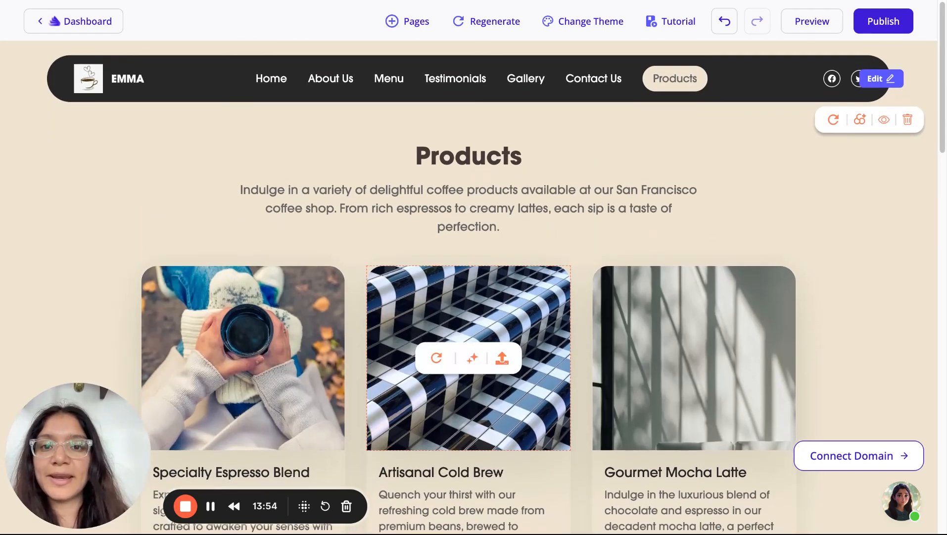
# Create a Blank Page titled FEATURES from the Pages menu
pyautogui.click(416, 21)
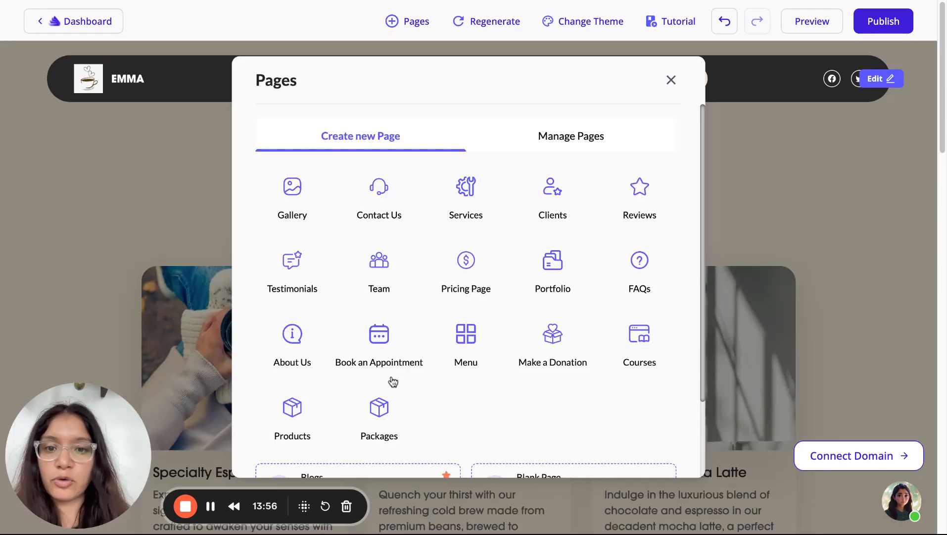
pyautogui.scroll(-2, 394, 381)
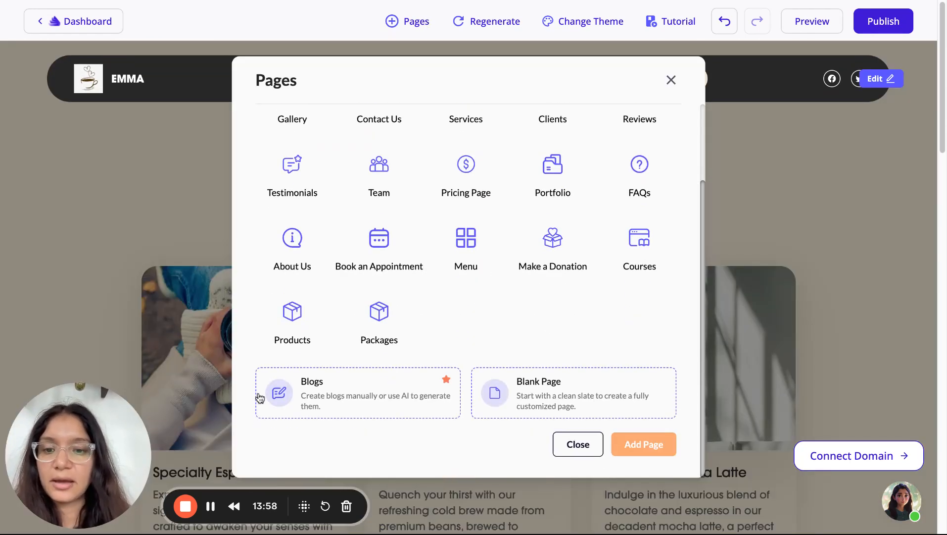
pyautogui.click(532, 407)
pyautogui.scroll(-2, 625, 431)
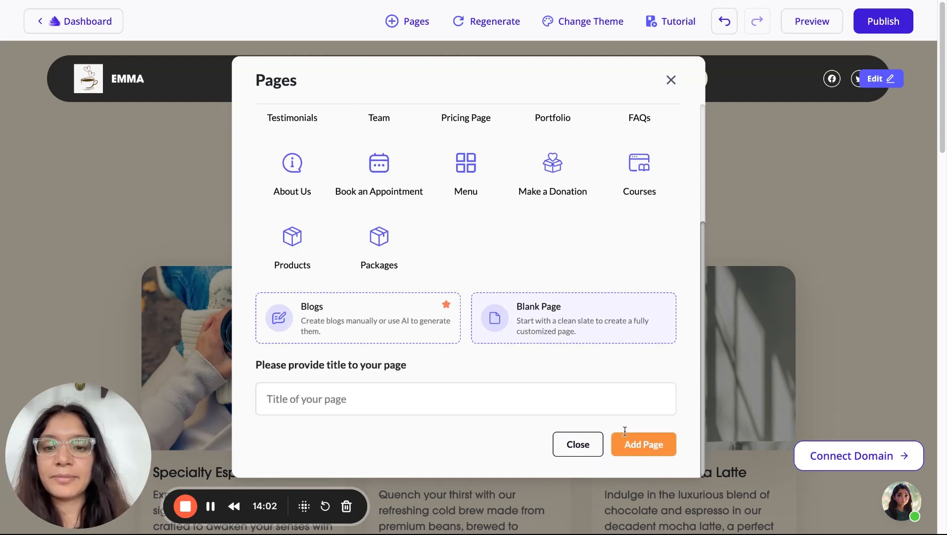
pyautogui.click(497, 413)
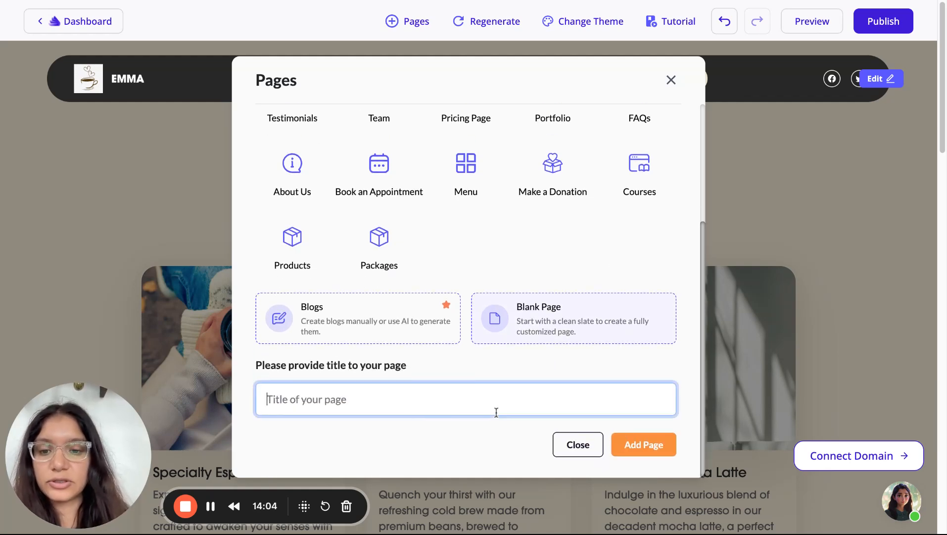
pyautogui.write('FE')
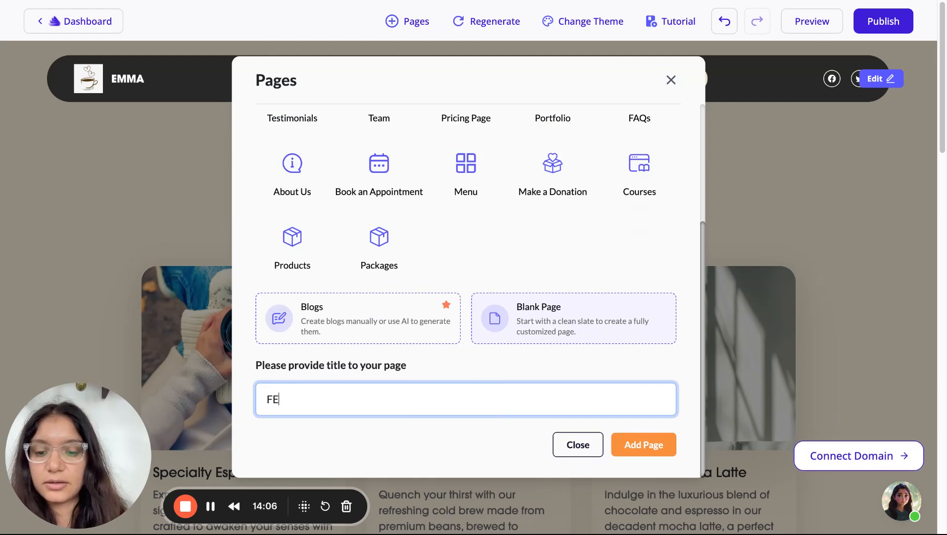
pyautogui.write('ATURES')
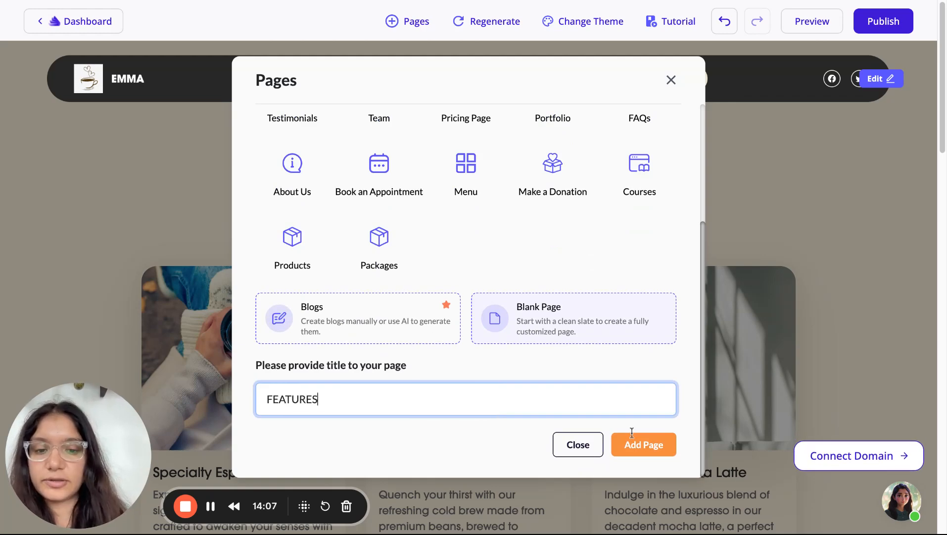
pyautogui.click(655, 445)
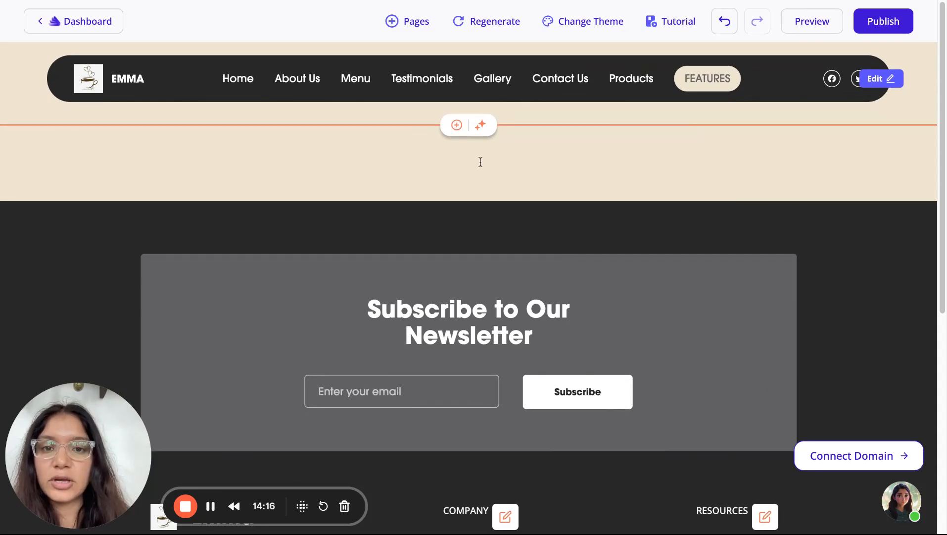
# Add a Features section to the empty FEATURES page and generate its content
pyautogui.click(455, 132)
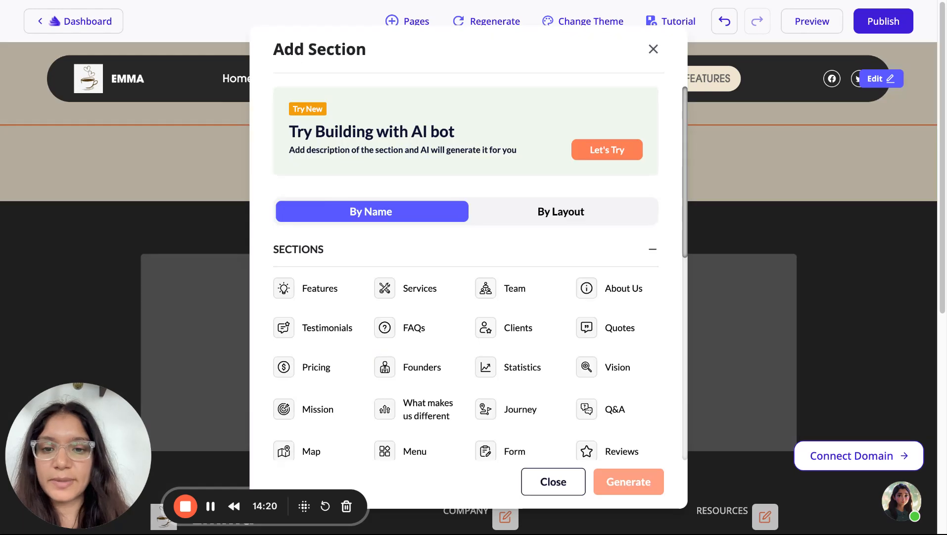
pyautogui.click(301, 295)
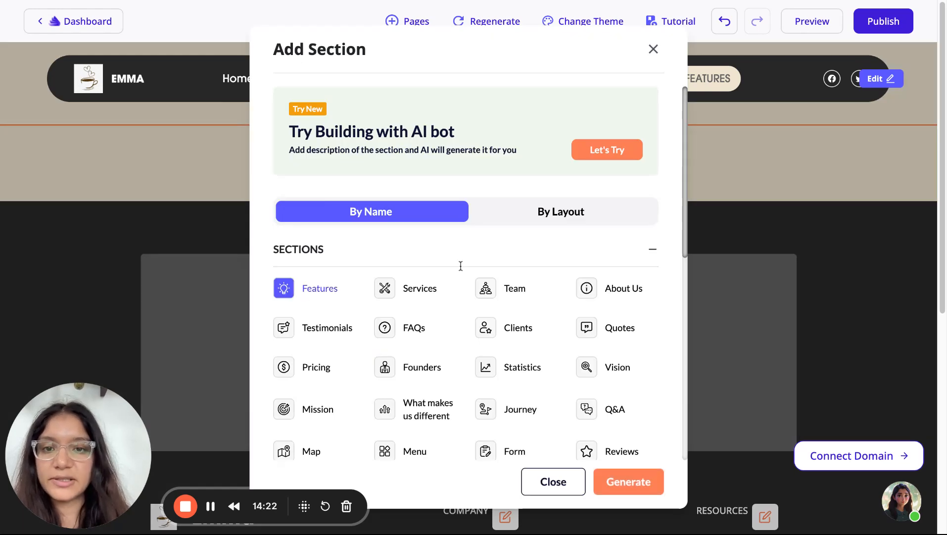
pyautogui.click(615, 489)
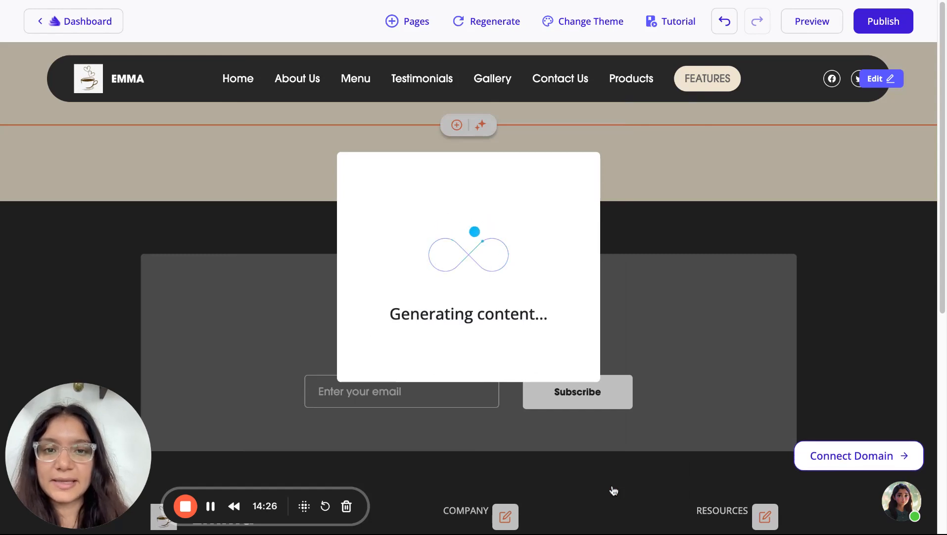
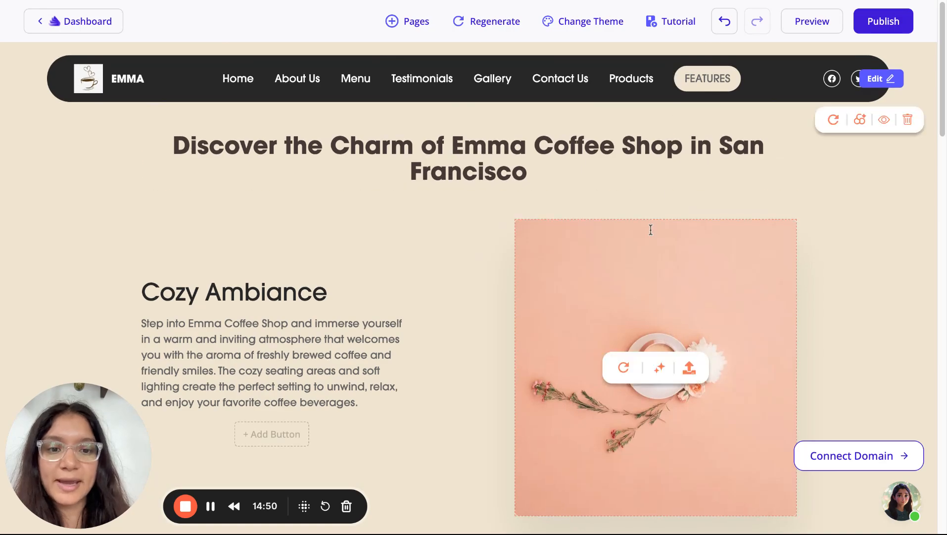
# Remove FEATURES from the navbar's list of pages
pyautogui.scroll(-10, 650, 229)
pyautogui.scroll(-15, 651, 230)
pyautogui.scroll(20, 649, 228)
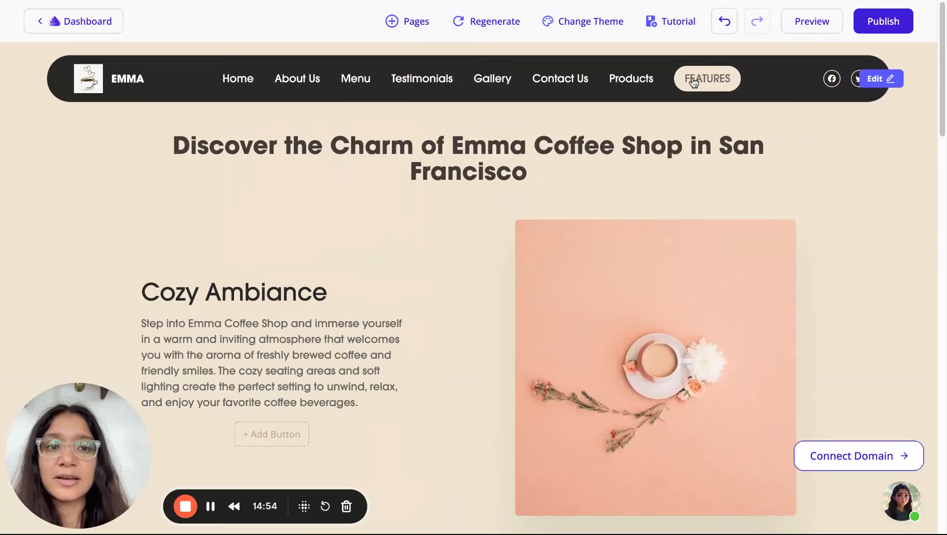
pyautogui.click(883, 84)
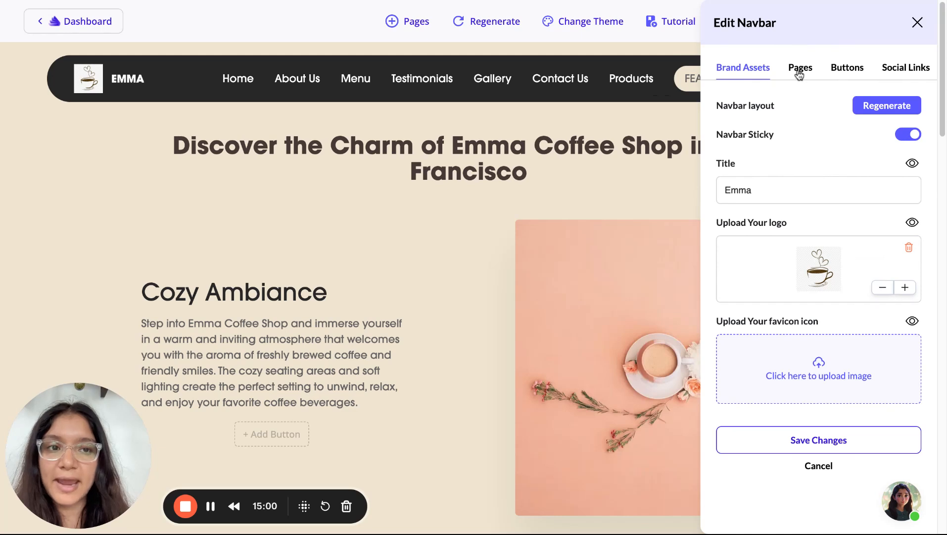
pyautogui.click(800, 74)
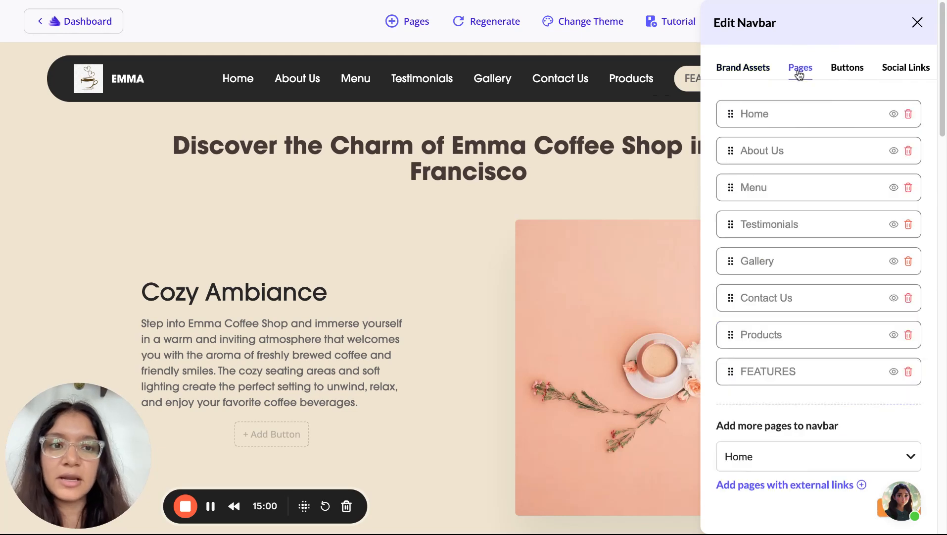
pyautogui.click(908, 372)
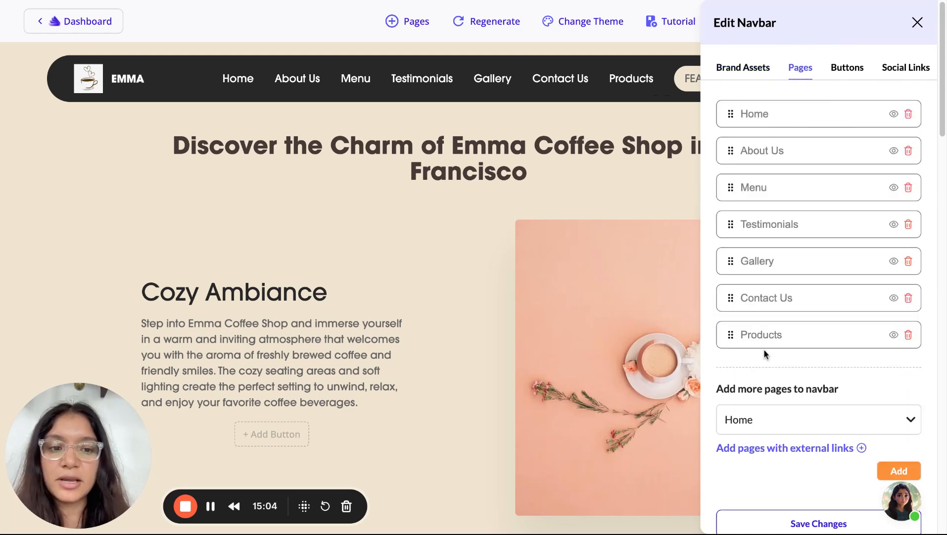
# Move Products ahead of Contact Us, nest Gallery under Menu, and save the navigation
pyautogui.moveTo(732, 335); pyautogui.dragTo(729, 257)
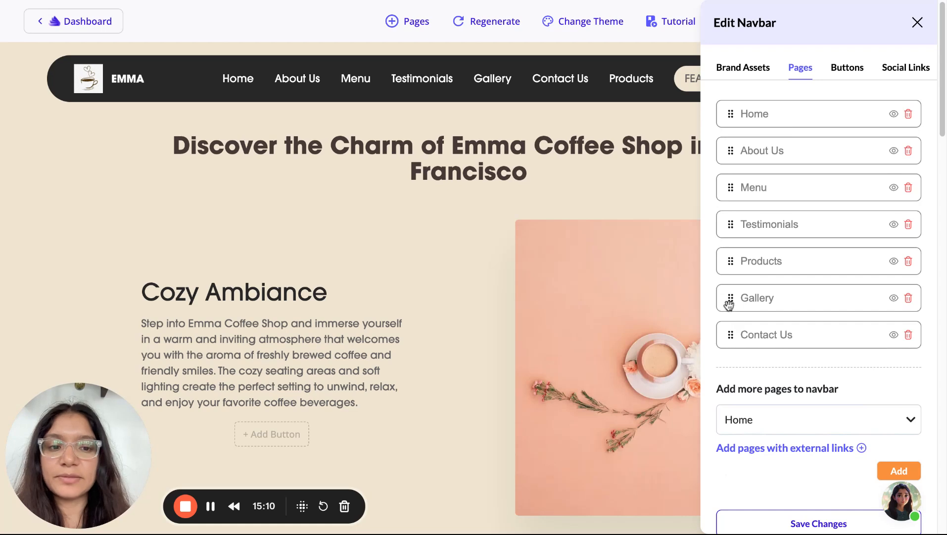
pyautogui.moveTo(729, 304); pyautogui.dragTo(754, 219)
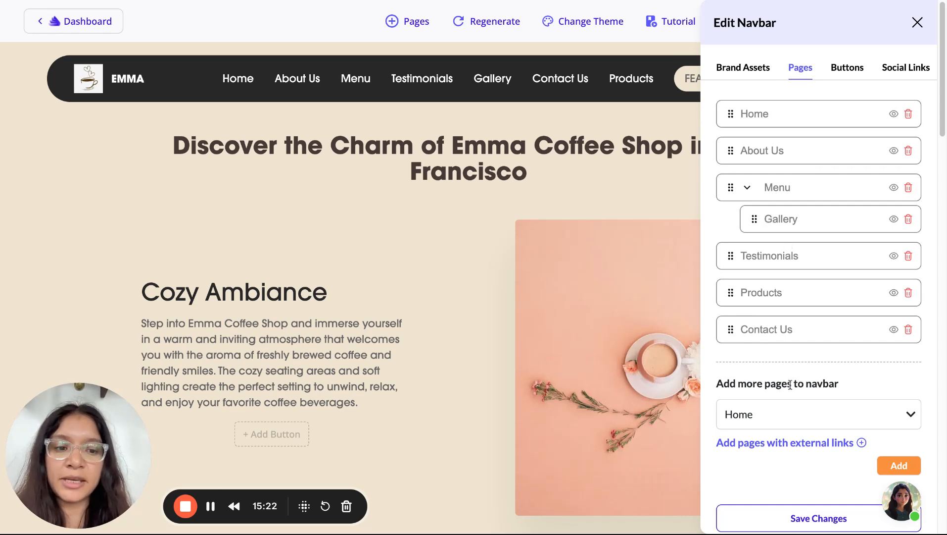
pyautogui.scroll(-1, 797, 210)
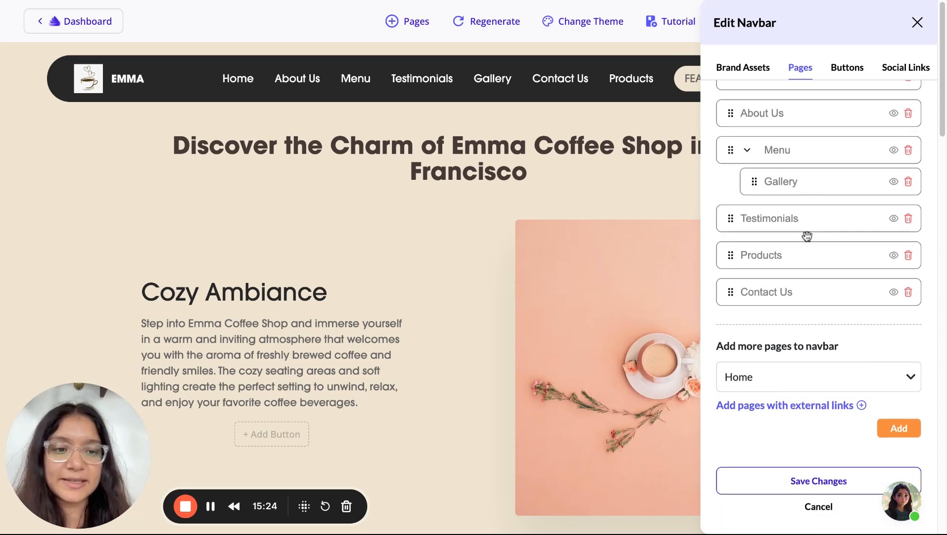
pyautogui.click(802, 479)
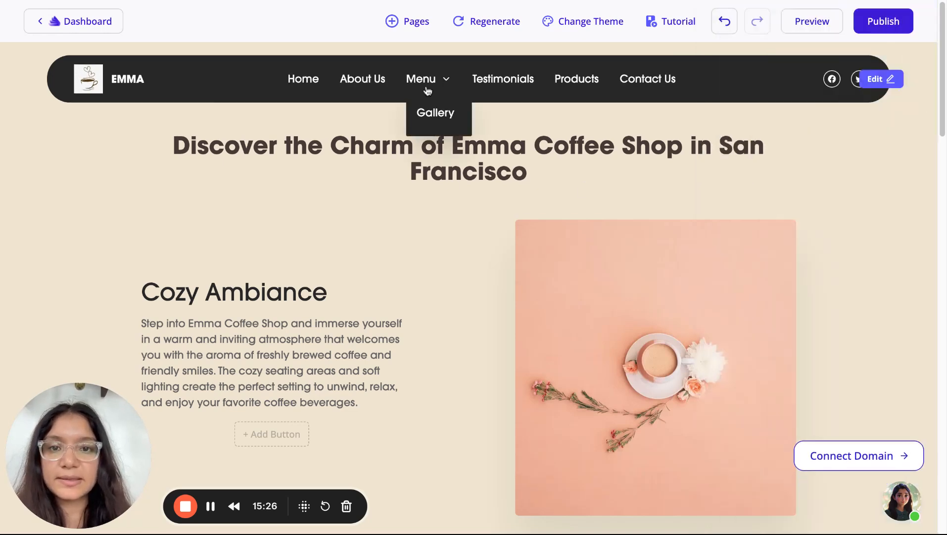
# Reopen the navbar editor to check the new page order
pyautogui.click(875, 82)
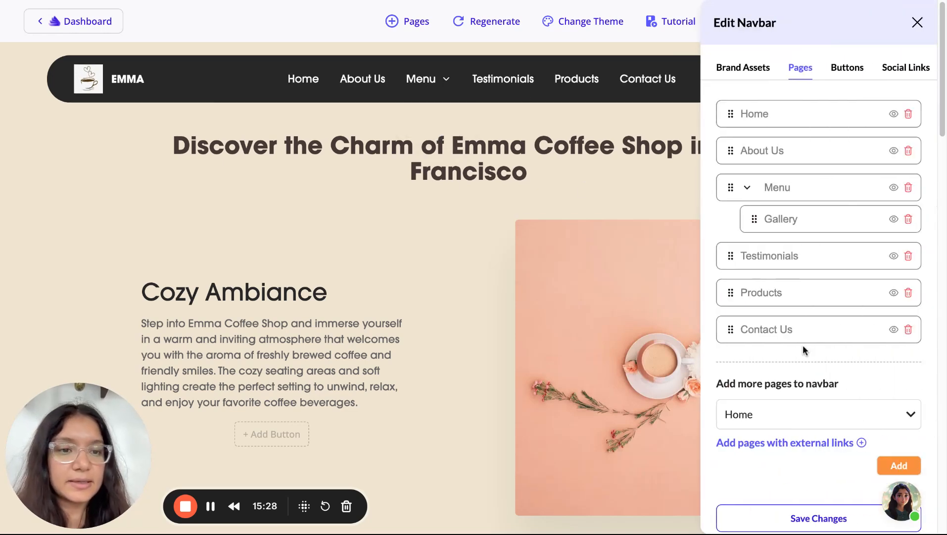
pyautogui.scroll(-1, 803, 344)
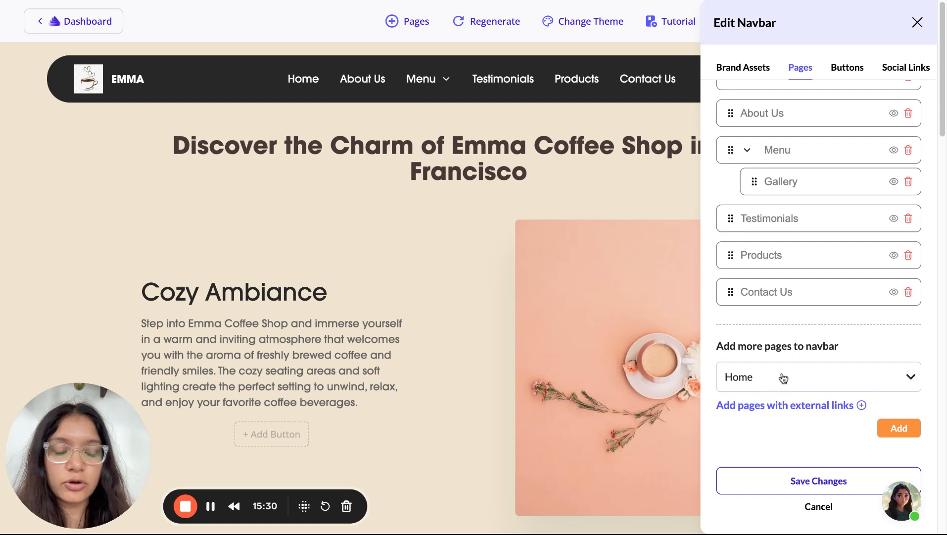
pyautogui.scroll(-2, 783, 378)
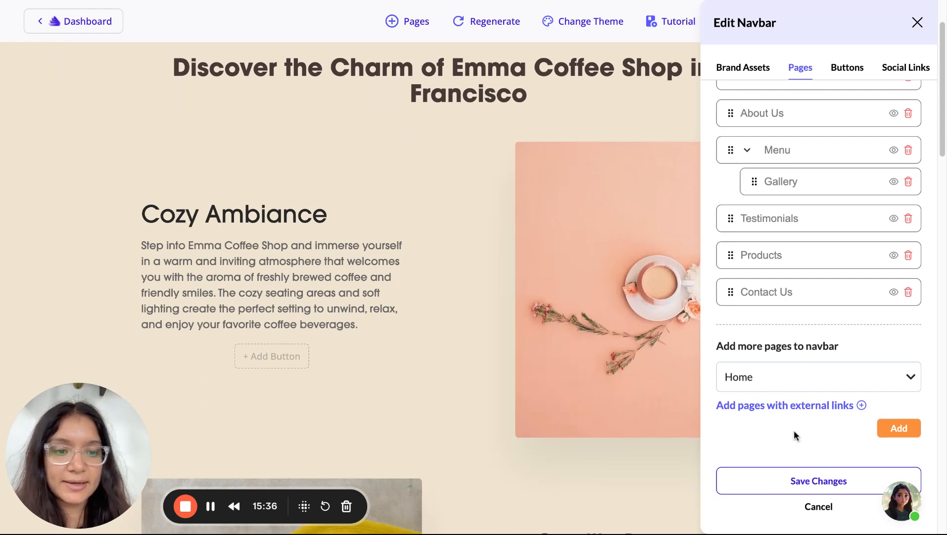
pyautogui.scroll(1, 781, 409)
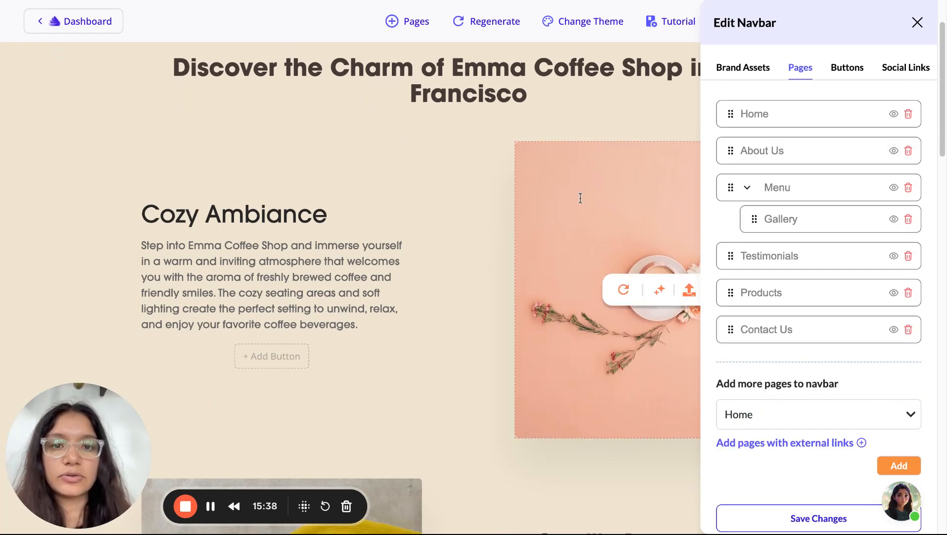
pyautogui.scroll(2, 579, 197)
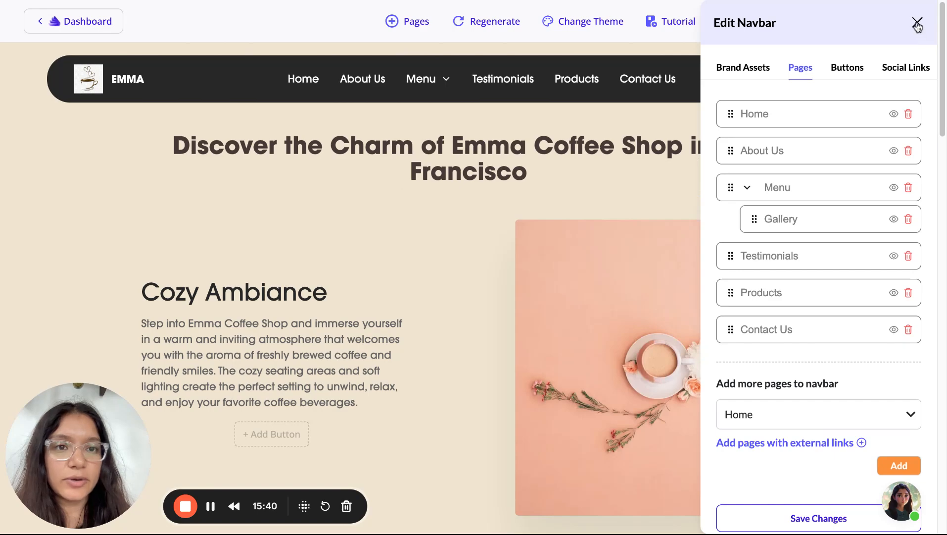
# Close the Edit Navbar panel and scroll the site down to the footer and back up
pyautogui.click(918, 23)
pyautogui.scroll(-10, 671, 366)
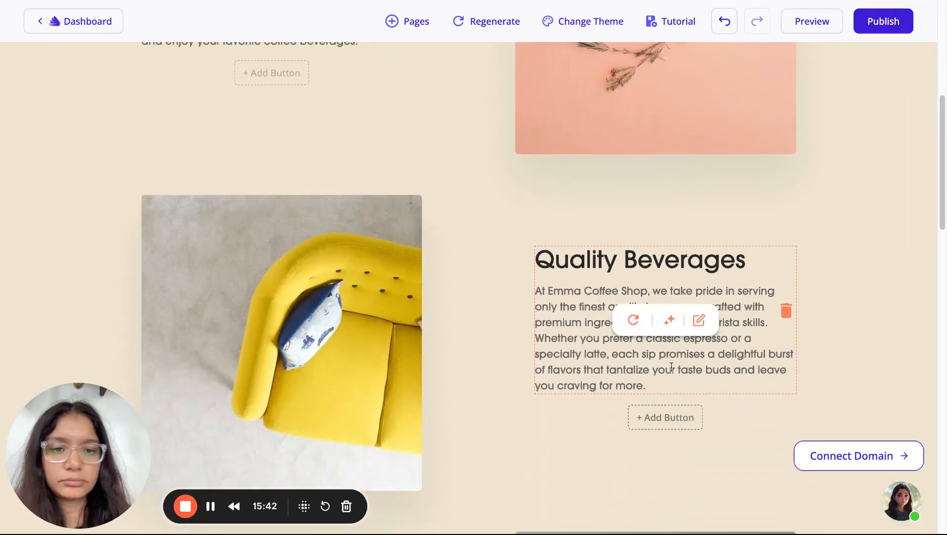
pyautogui.scroll(-5, 672, 366)
pyautogui.scroll(20, 672, 366)
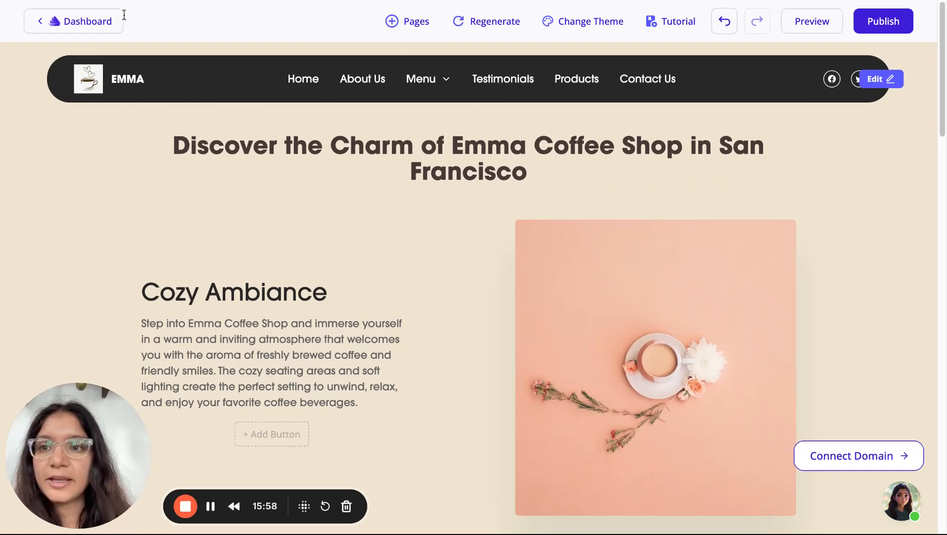
pyautogui.scroll(-20, 288, 488)
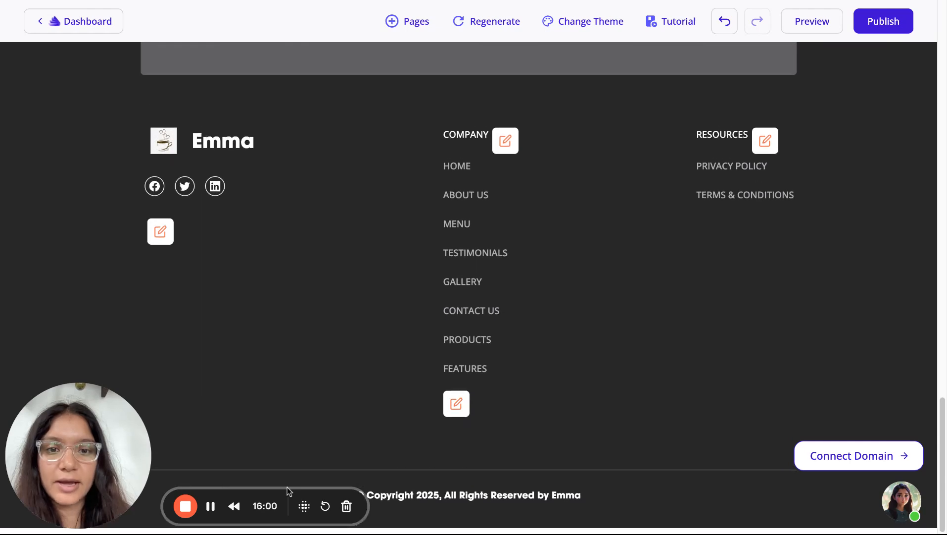
pyautogui.scroll(20, 288, 488)
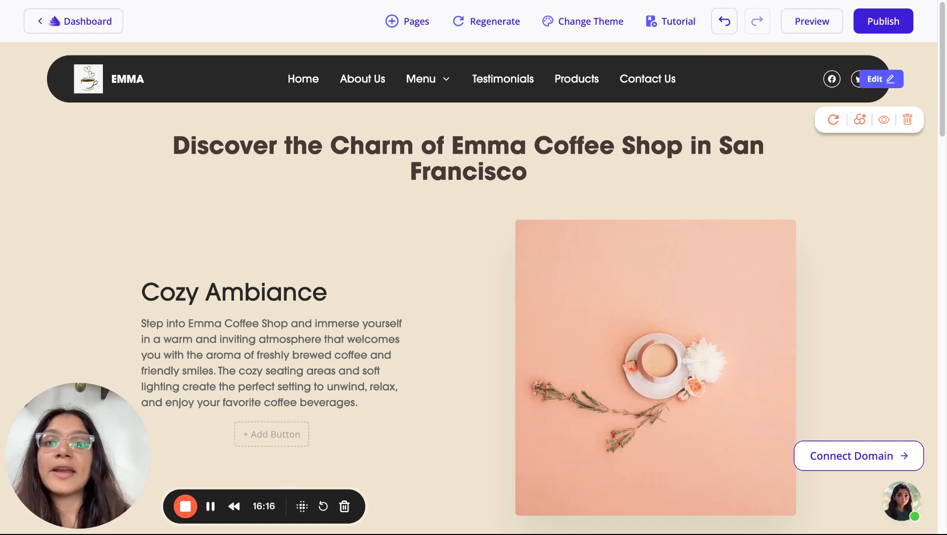
# Add a Blogs page from the Pages menu's new-page options
pyautogui.click(404, 25)
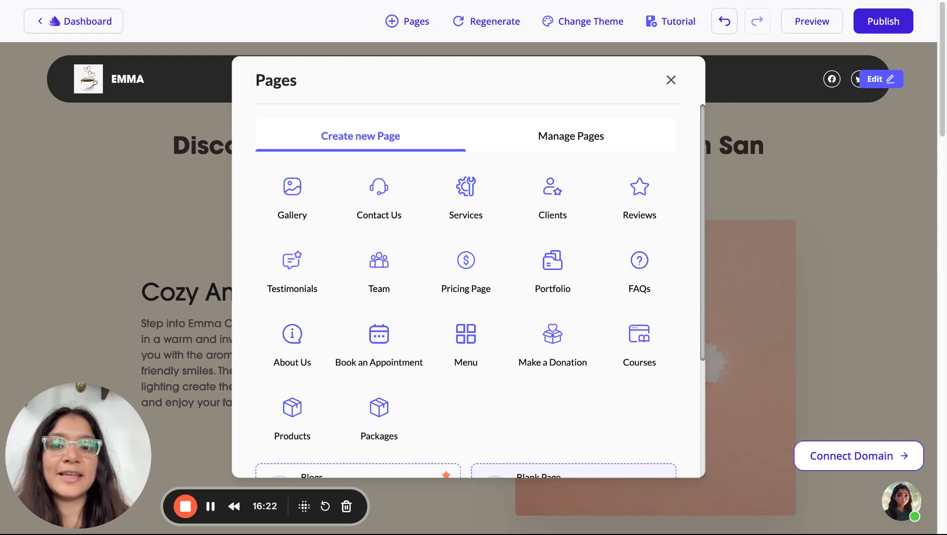
pyautogui.scroll(-4, 530, 126)
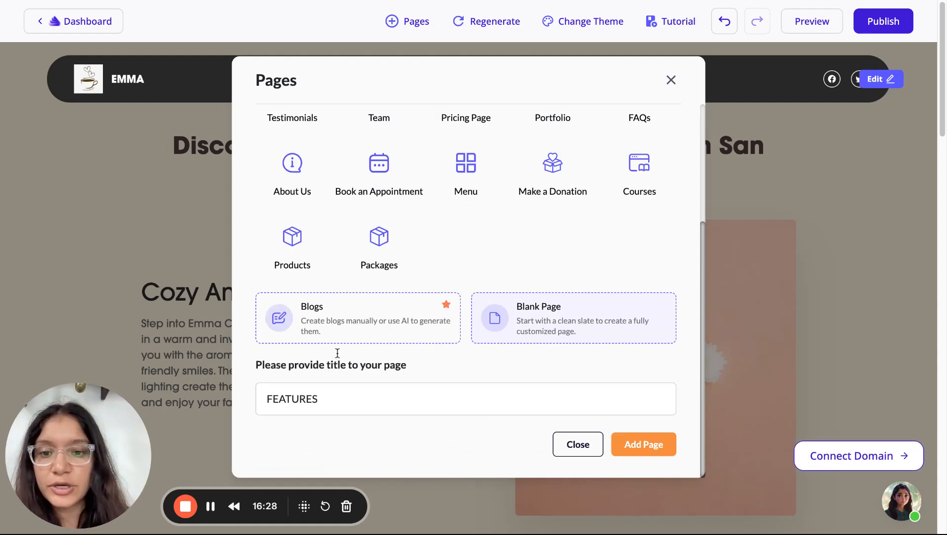
pyautogui.scroll(5, 387, 212)
pyautogui.click(671, 87)
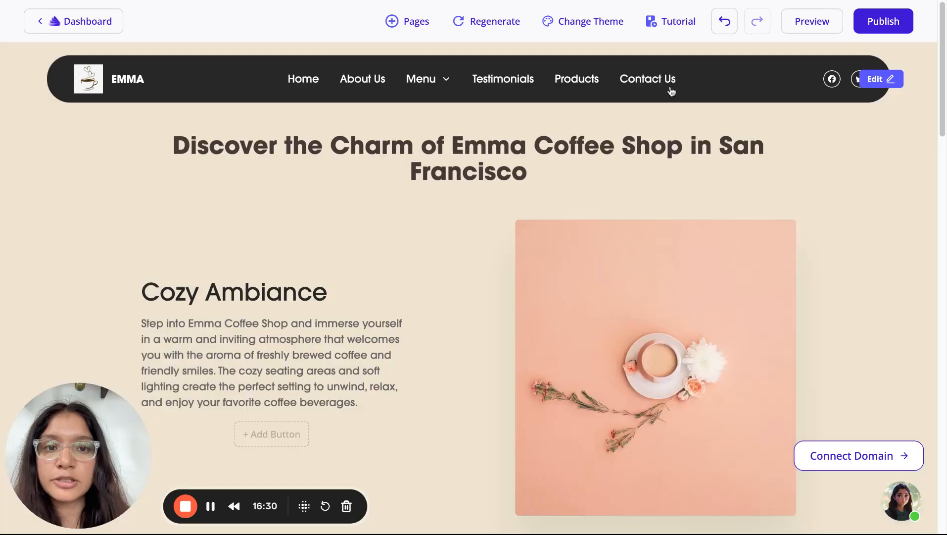
pyautogui.click(409, 25)
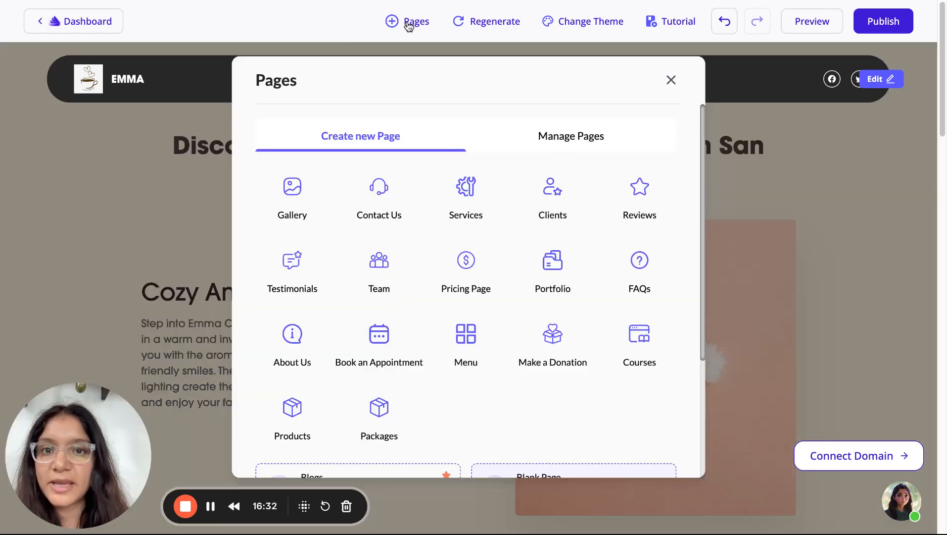
pyautogui.scroll(-4, 332, 356)
pyautogui.scroll(2, 327, 333)
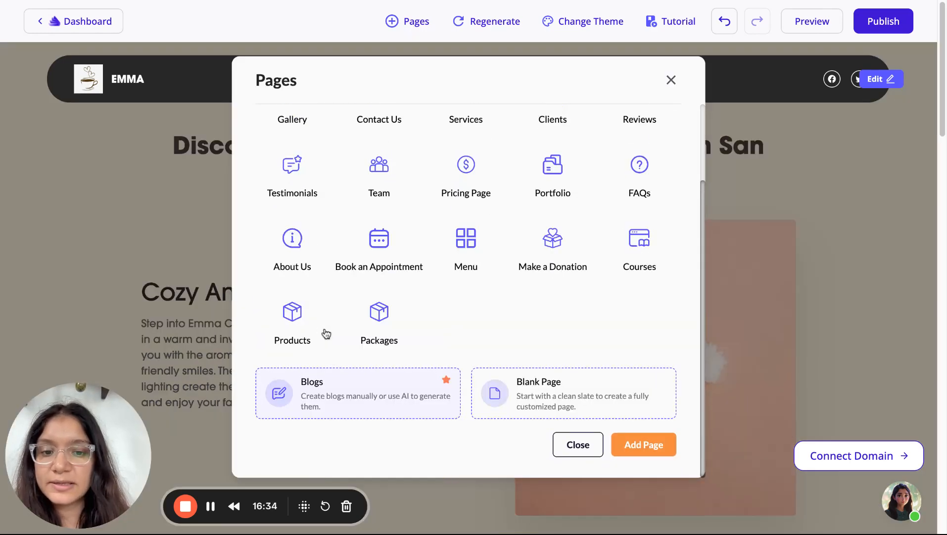
pyautogui.click(640, 451)
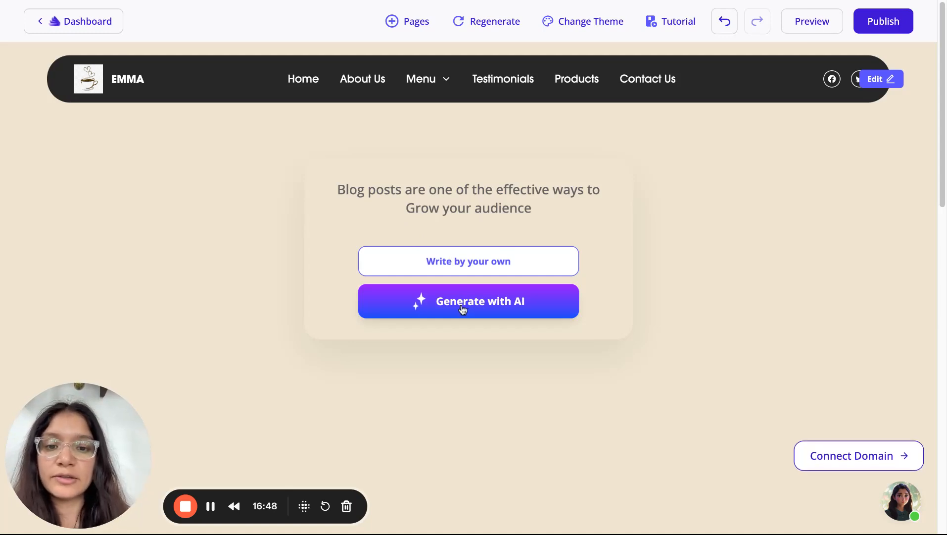
# Set the blog idea to 'Top coffee trends of 2025' and reuse it as the keywords
pyautogui.scroll(-2, 463, 310)
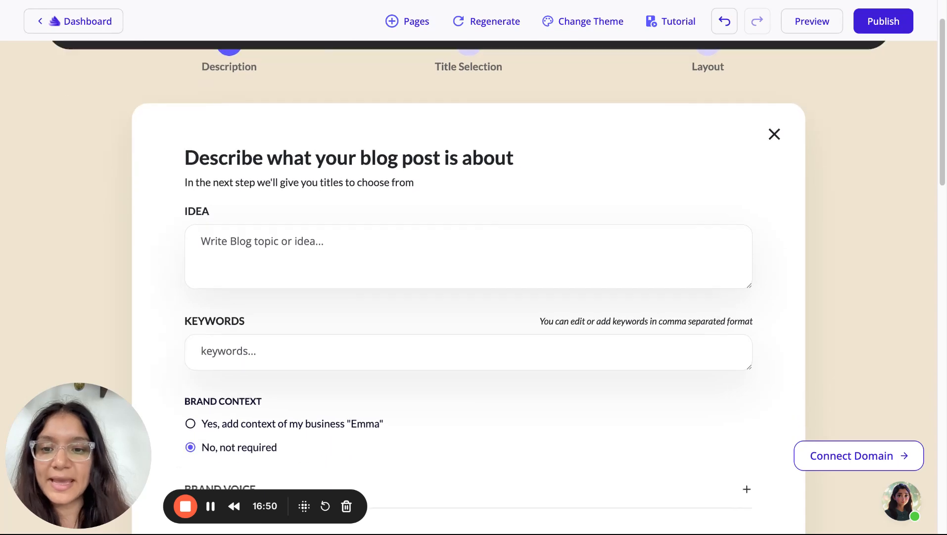
pyautogui.click(417, 231)
pyautogui.write('Top coffee recommendations of')
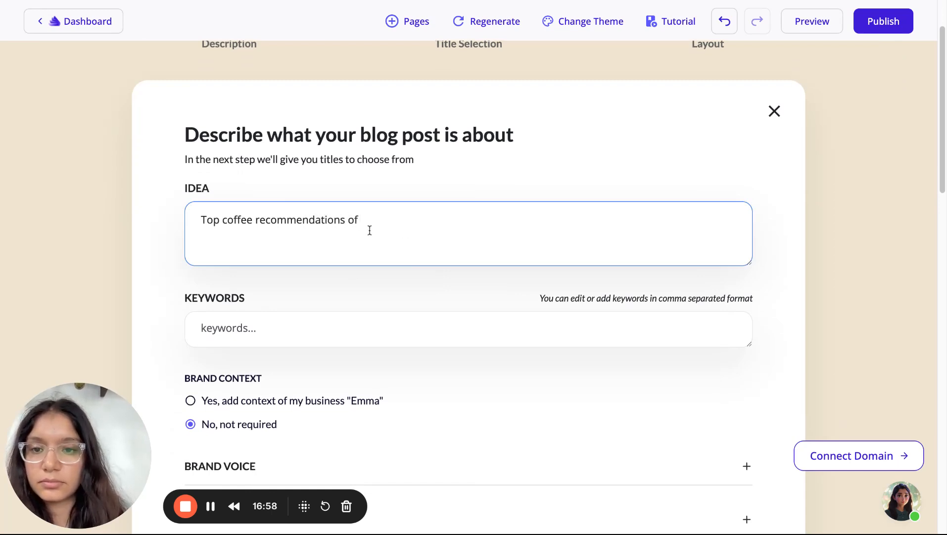
pyautogui.doubleClick(307, 219)
pyautogui.write('trends of ')
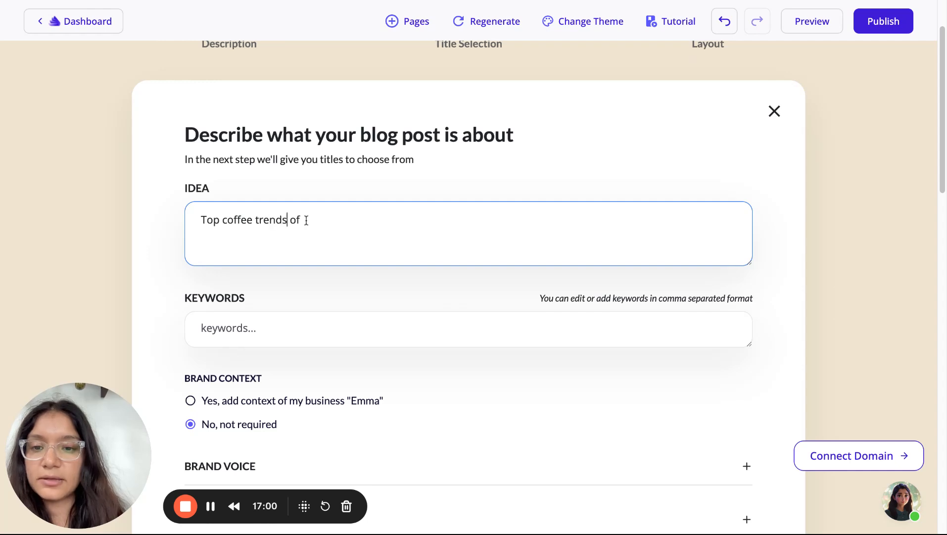
pyautogui.write('2025')
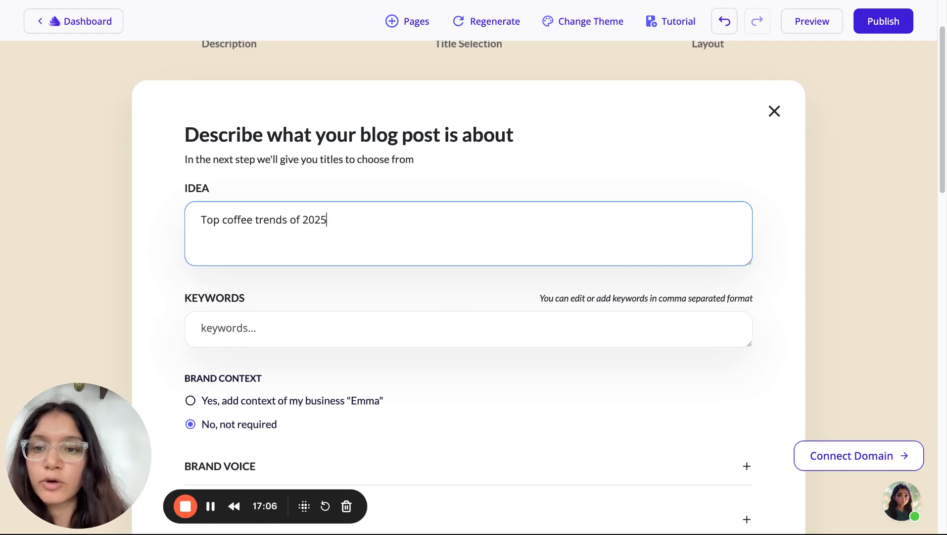
pyautogui.tripleClick(276, 221)
pyautogui.hotkey('ctrl', 'c')
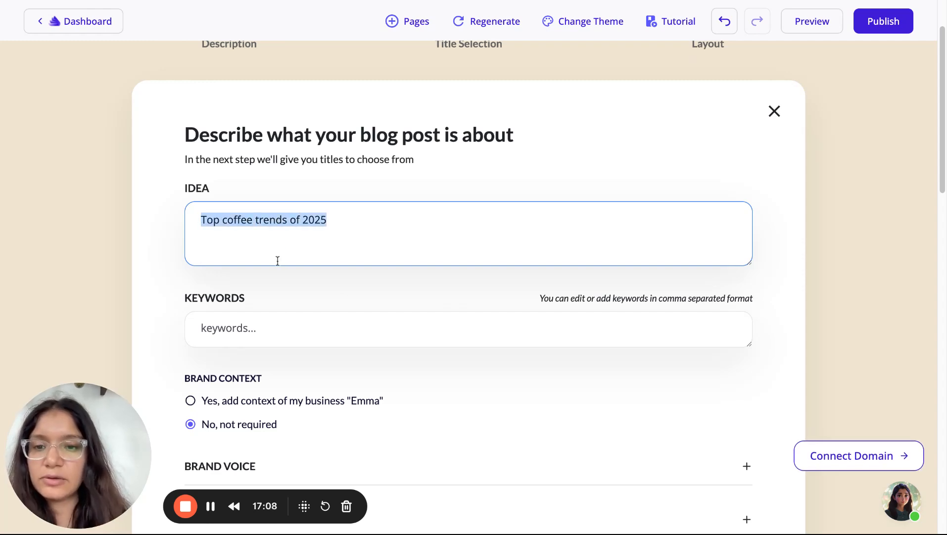
pyautogui.click(274, 341)
pyautogui.hotkey('ctrl', 'v')
# Include the brand context and set the brand voice to Friendly
pyautogui.scroll(-1, 274, 342)
pyautogui.scroll(-3, 273, 342)
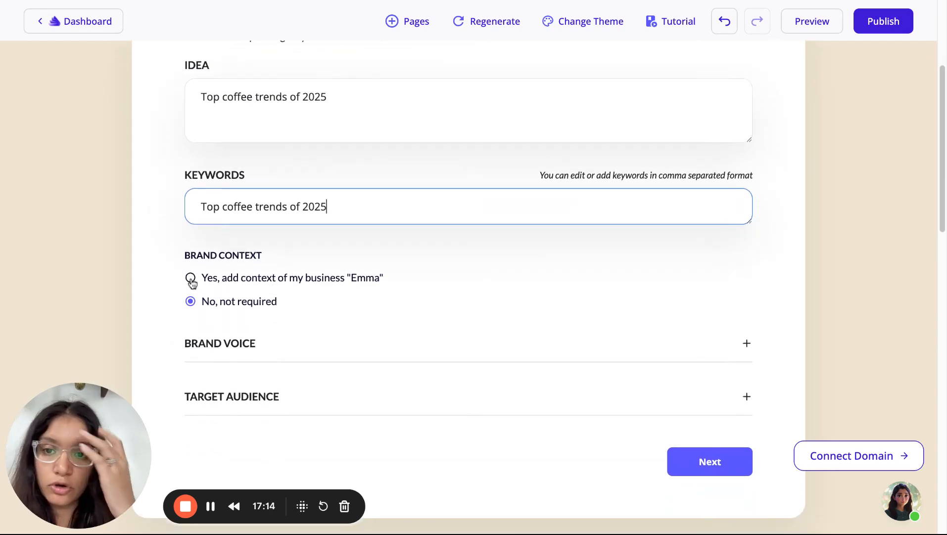
pyautogui.click(190, 278)
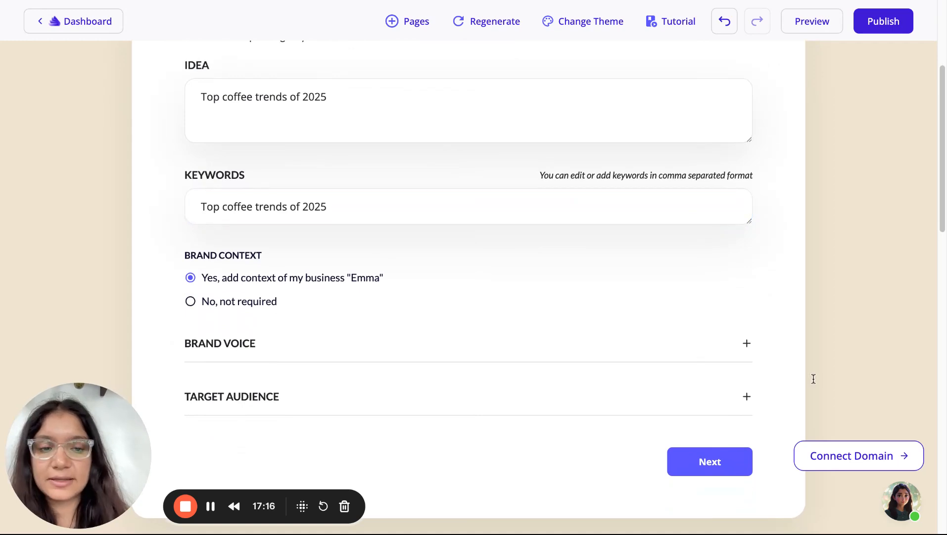
pyautogui.click(749, 346)
pyautogui.scroll(-4, 749, 351)
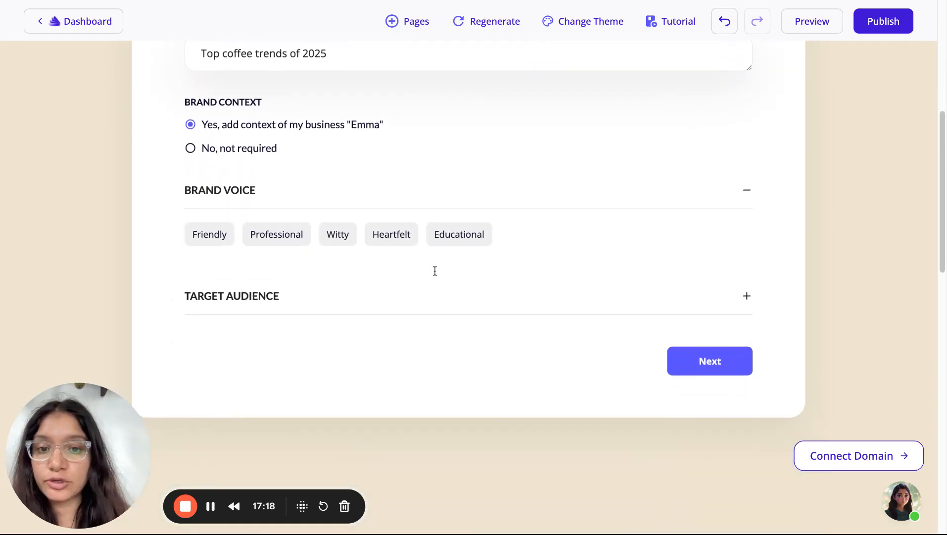
pyautogui.click(213, 240)
# Target both genders aged 35-45 in San Francisco and request title ideas
pyautogui.click(748, 297)
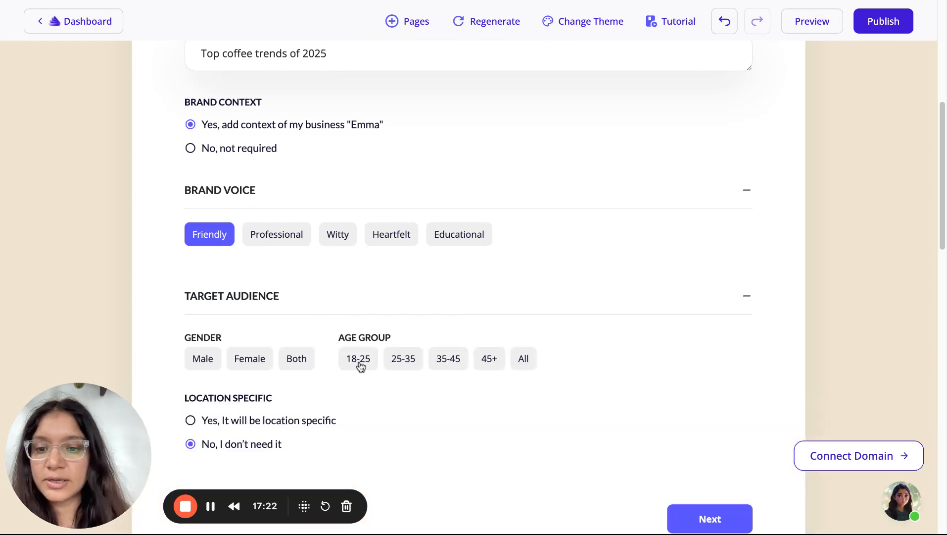
pyautogui.click(290, 366)
pyautogui.click(446, 361)
pyautogui.scroll(-3, 444, 366)
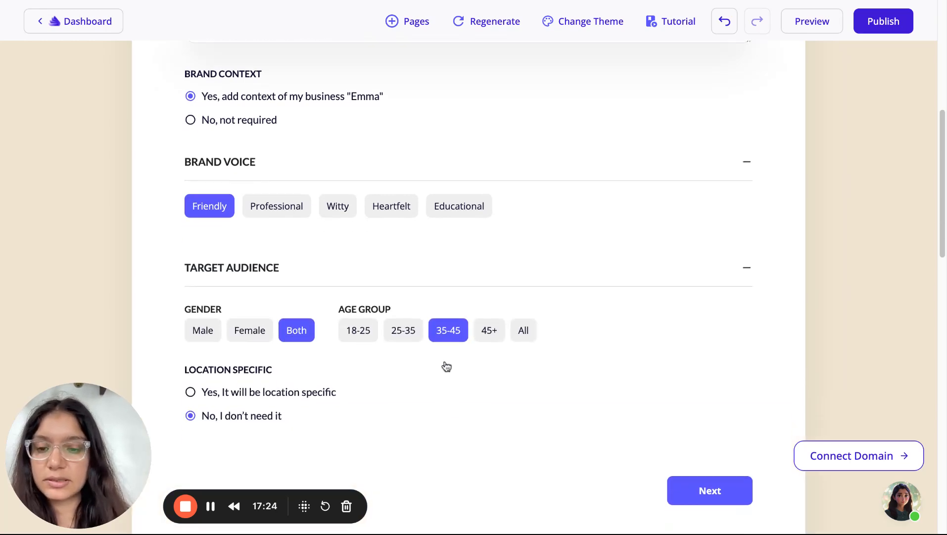
pyautogui.click(282, 305)
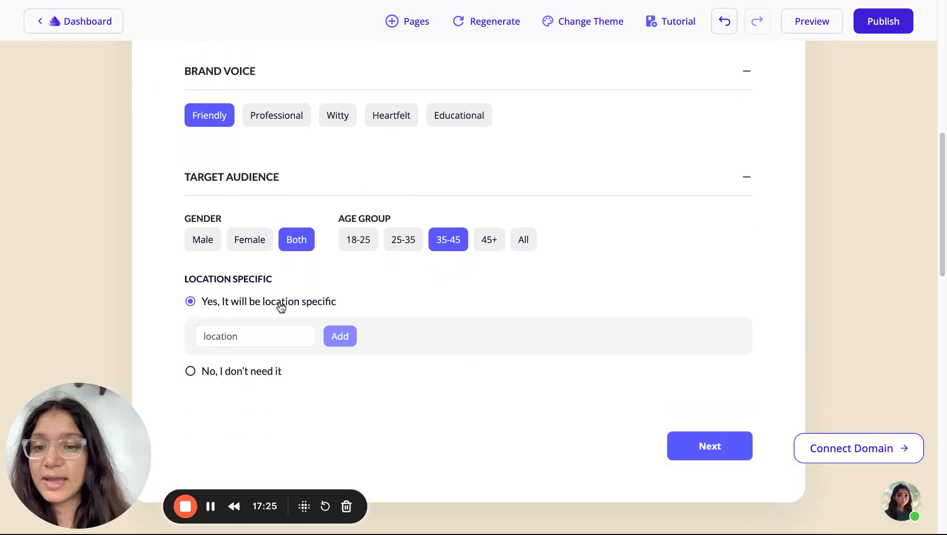
pyautogui.click(276, 336)
pyautogui.write('San Franci')
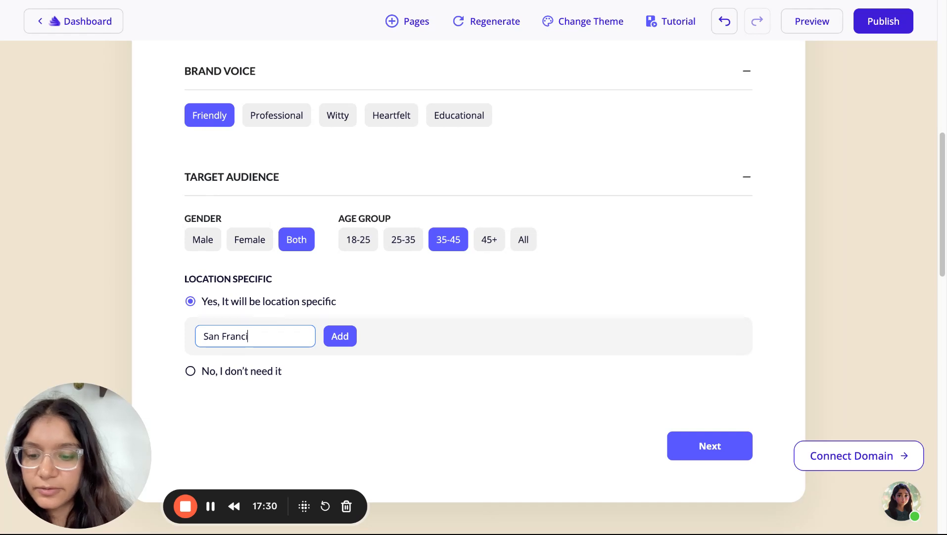
pyautogui.write('sco')
pyautogui.click(339, 337)
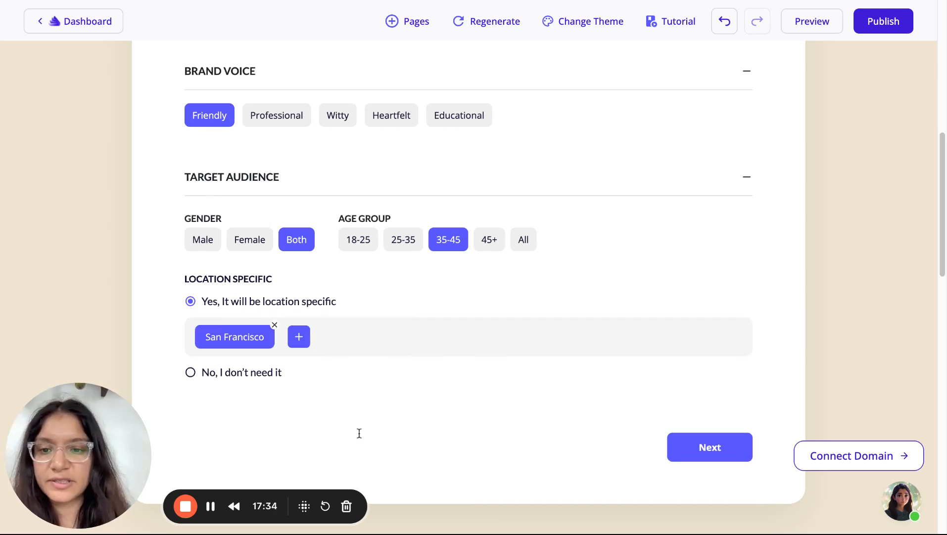
pyautogui.click(714, 455)
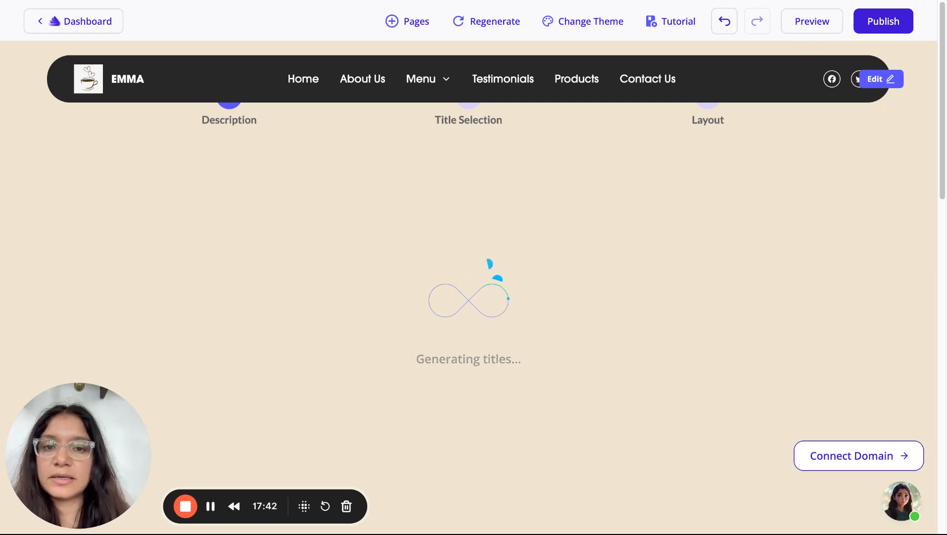
# Choose the title 'What San Francisco Coffee Lovers Need to Know About 2025 Trends'
pyautogui.scroll(-3, 379, 119)
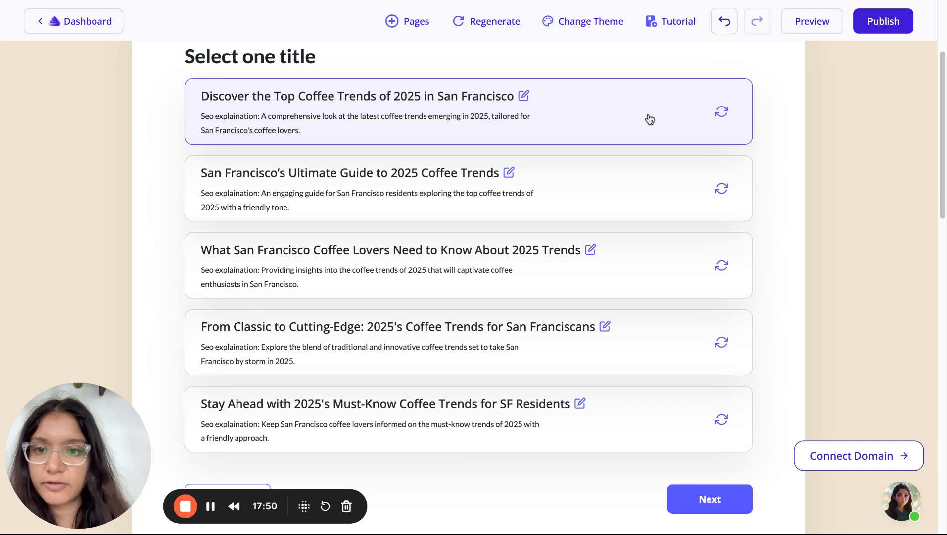
pyautogui.click(607, 264)
pyautogui.click(734, 498)
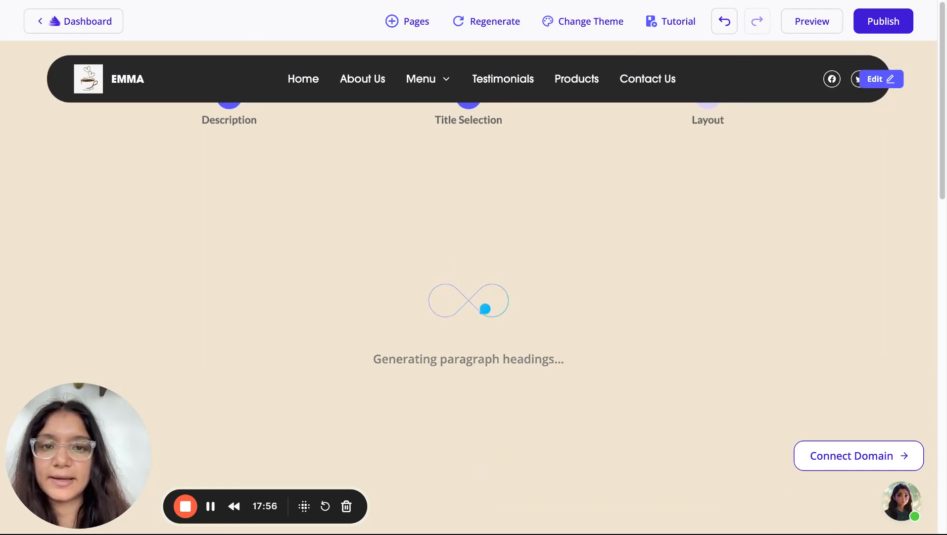
# Review the outline's keywords and paragraph headers, then generate the blog post
pyautogui.scroll(-4, 552, 517)
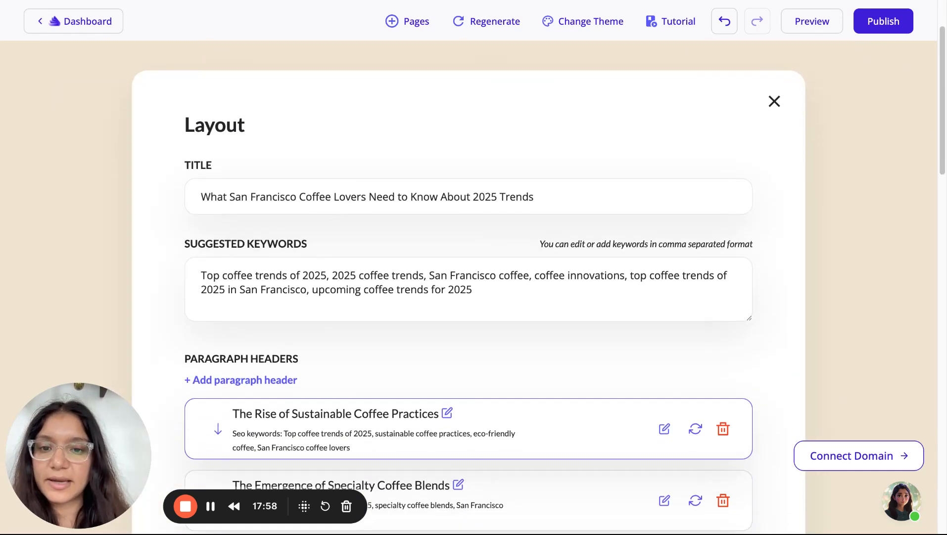
pyautogui.scroll(3, 553, 517)
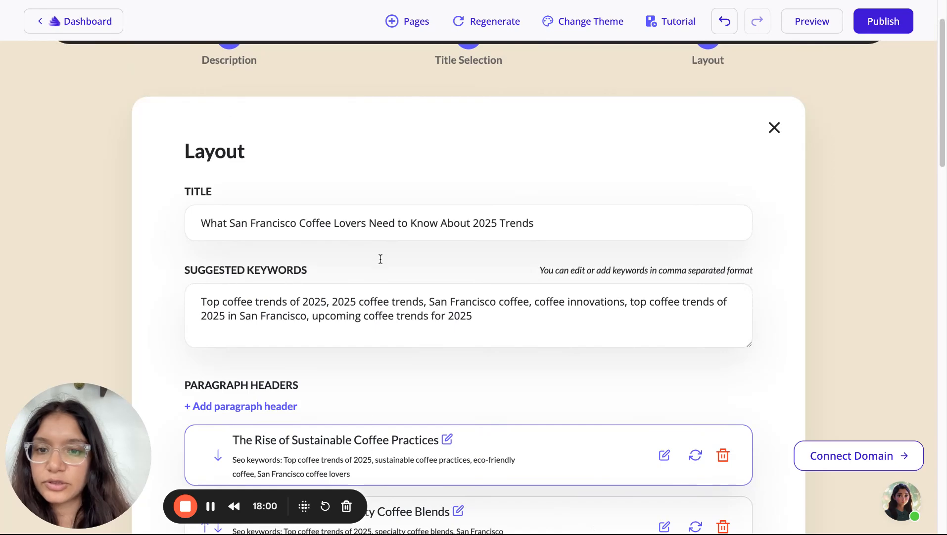
pyautogui.scroll(-3, 324, 342)
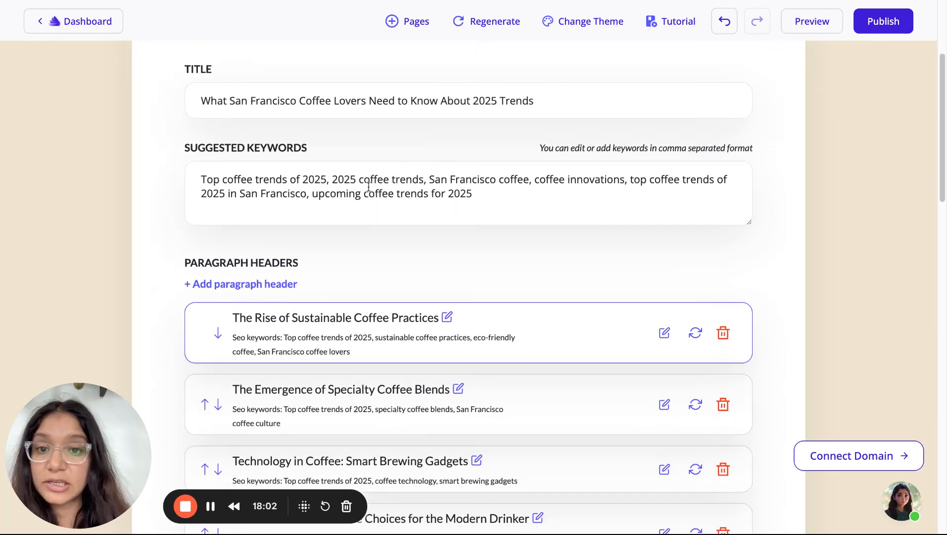
pyautogui.tripleClick(369, 187)
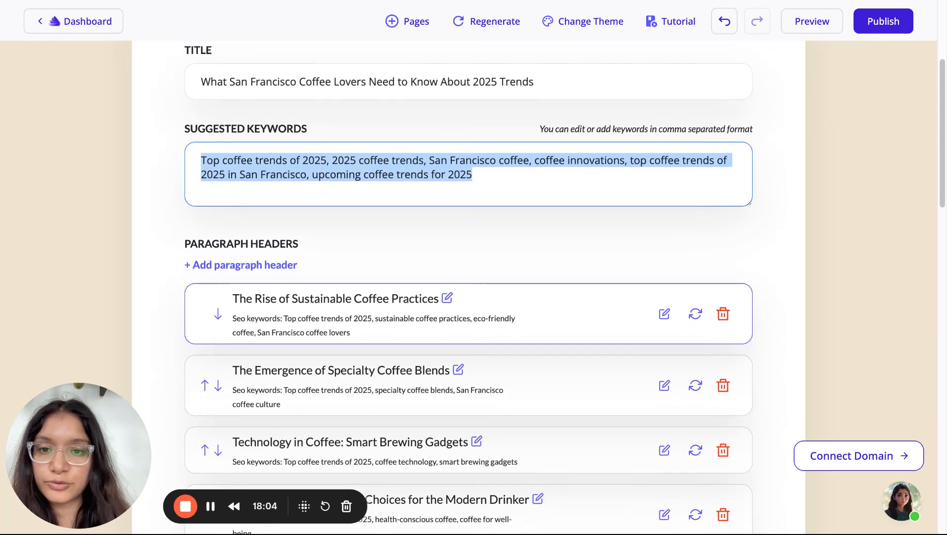
pyautogui.scroll(-3, 310, 225)
pyautogui.scroll(-2, 310, 225)
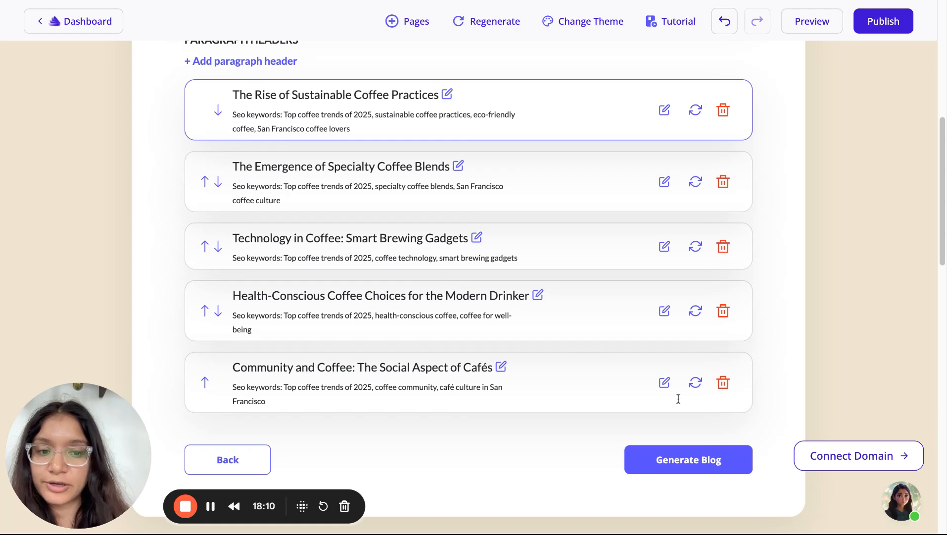
pyautogui.click(680, 466)
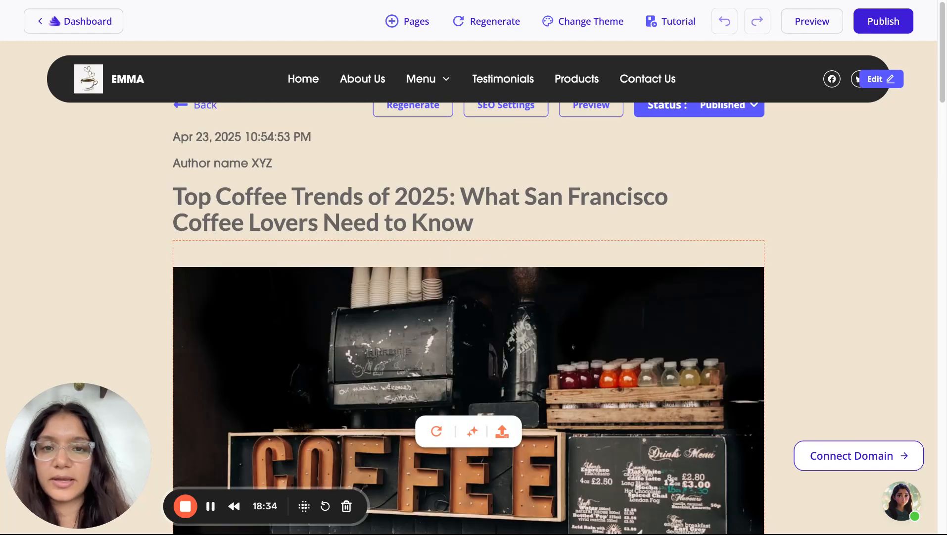
# Scroll through the generated coffee trends post and back up to its title, date and author
pyautogui.scroll(-10, 469, 297)
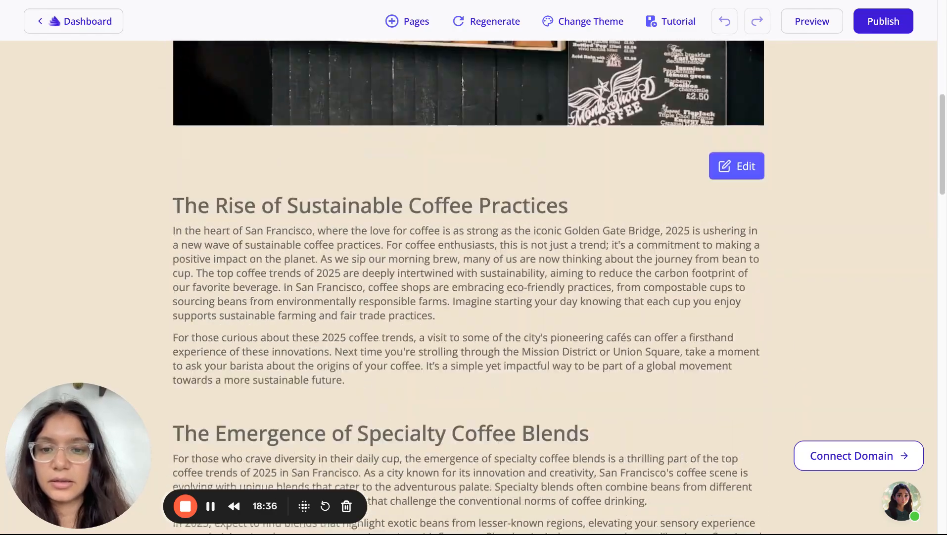
pyautogui.scroll(10, 495, 347)
pyautogui.scroll(-10, 733, 173)
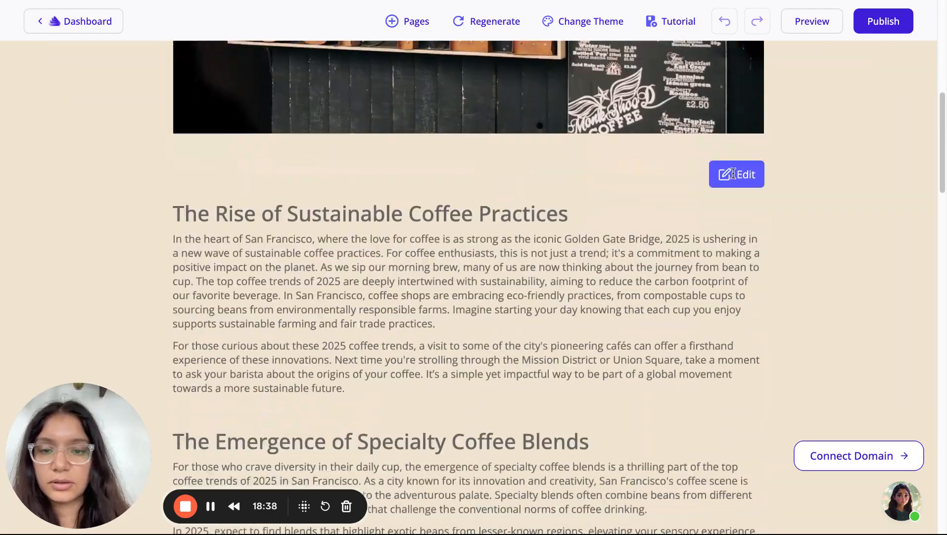
pyautogui.scroll(-20, 734, 174)
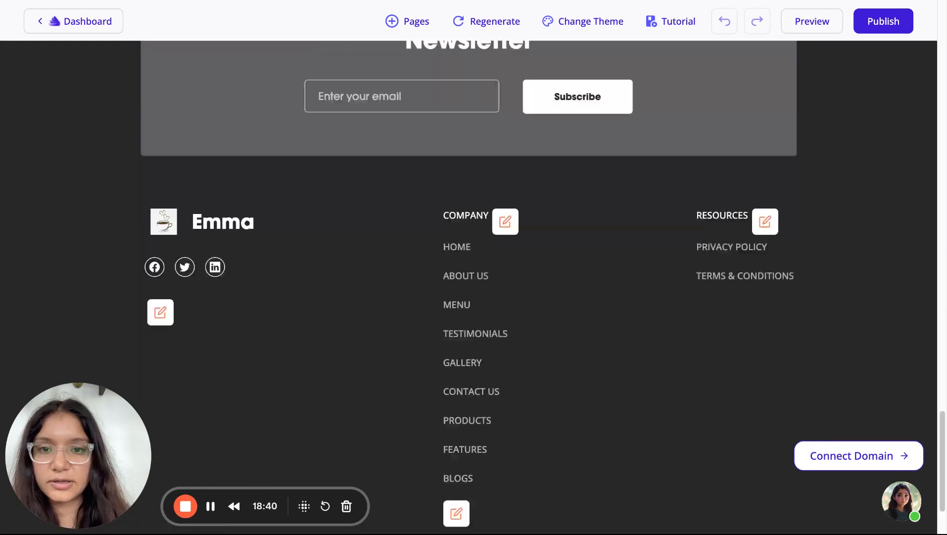
pyautogui.scroll(20, 520, 186)
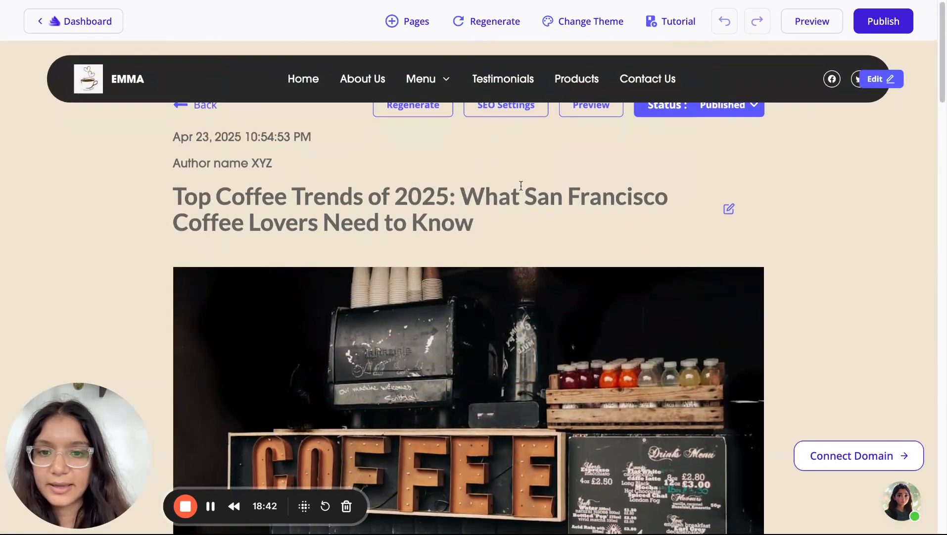
pyautogui.scroll(-15, 521, 186)
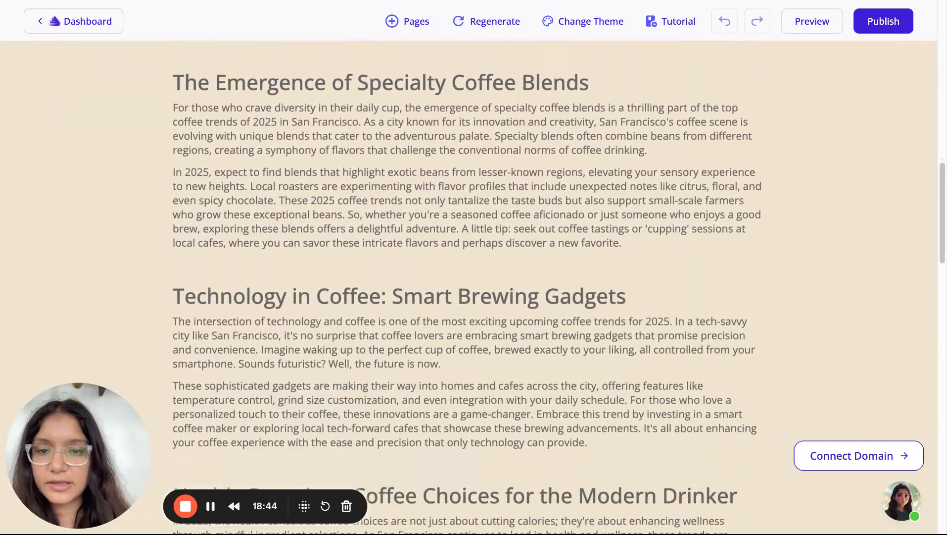
pyautogui.scroll(-10, 521, 186)
pyautogui.scroll(15, 520, 186)
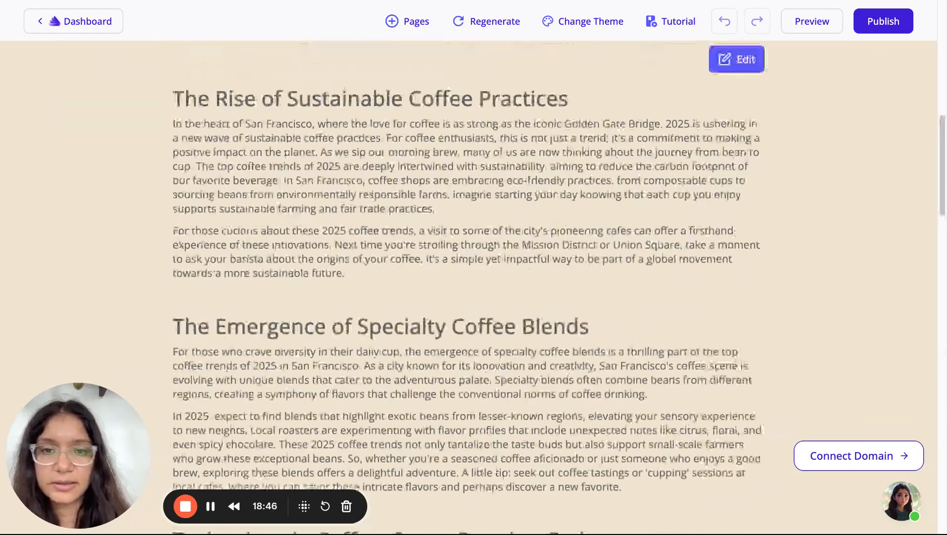
pyautogui.scroll(2, 469, 272)
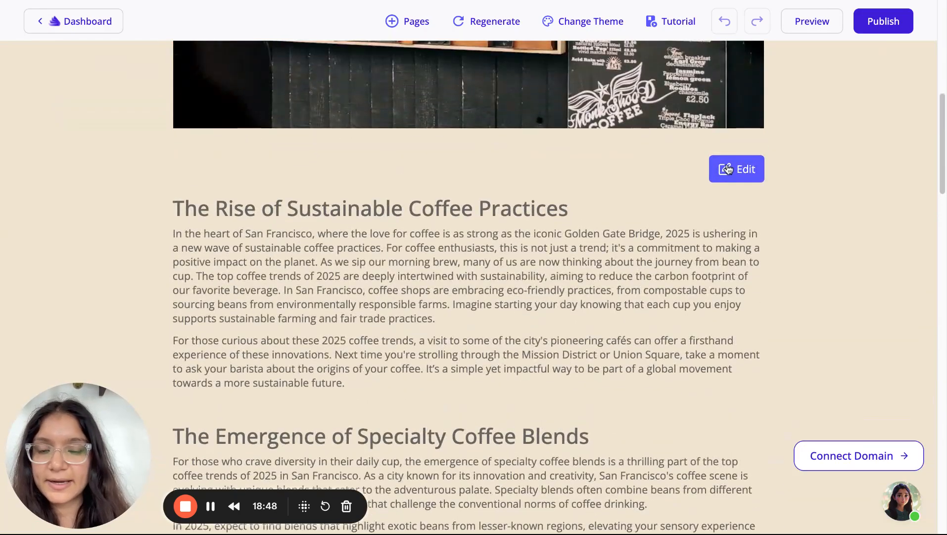
pyautogui.scroll(10, 728, 169)
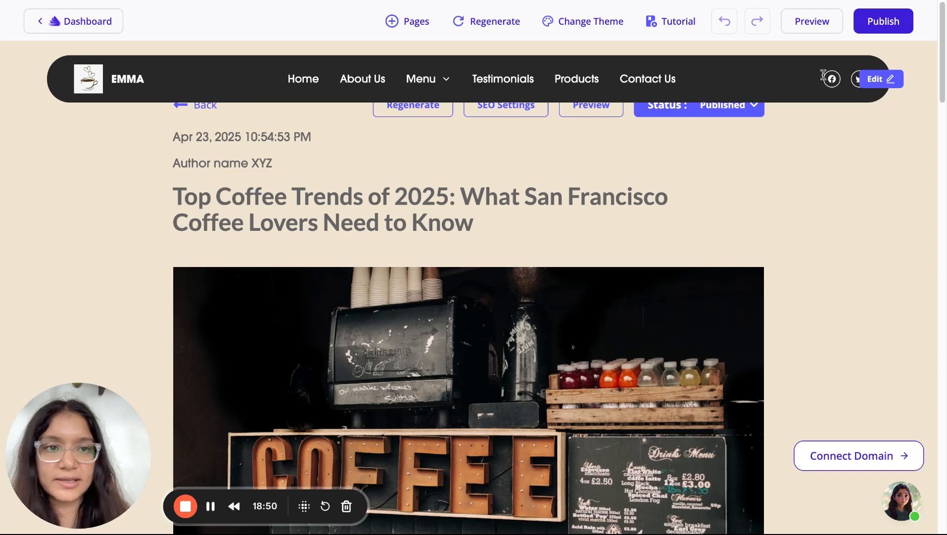
# Regenerate the navigation bar layout and save it
pyautogui.click(898, 83)
pyautogui.click(879, 105)
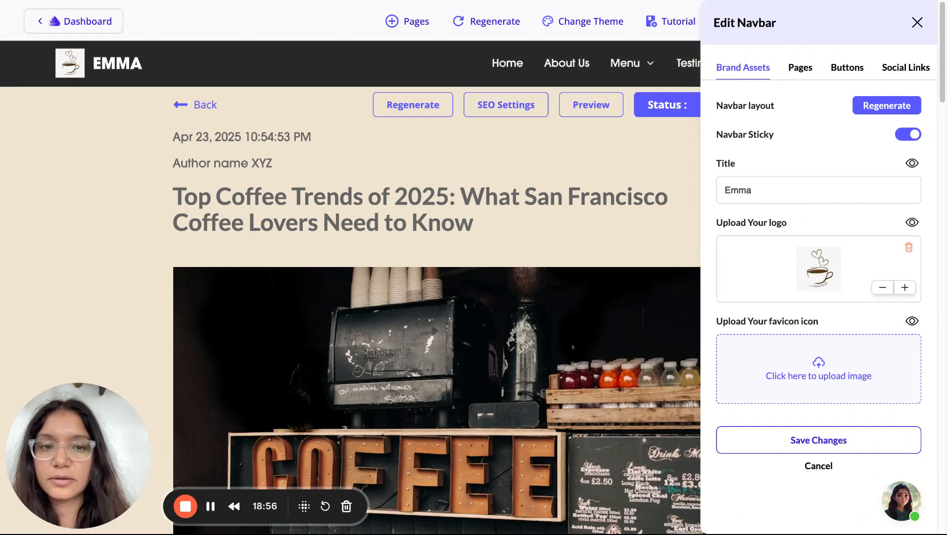
pyautogui.click(862, 439)
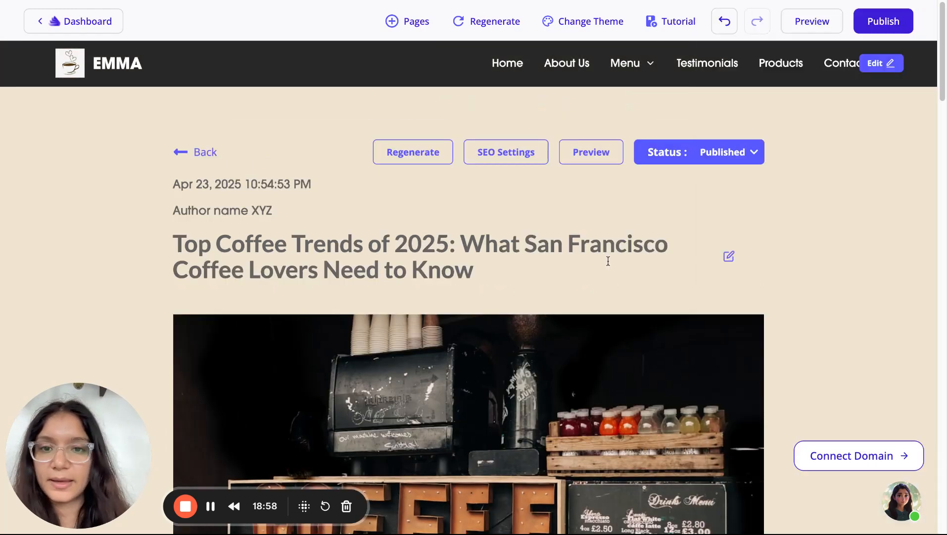
# Look over the post's SEO metadata fields, then close them
pyautogui.click(507, 153)
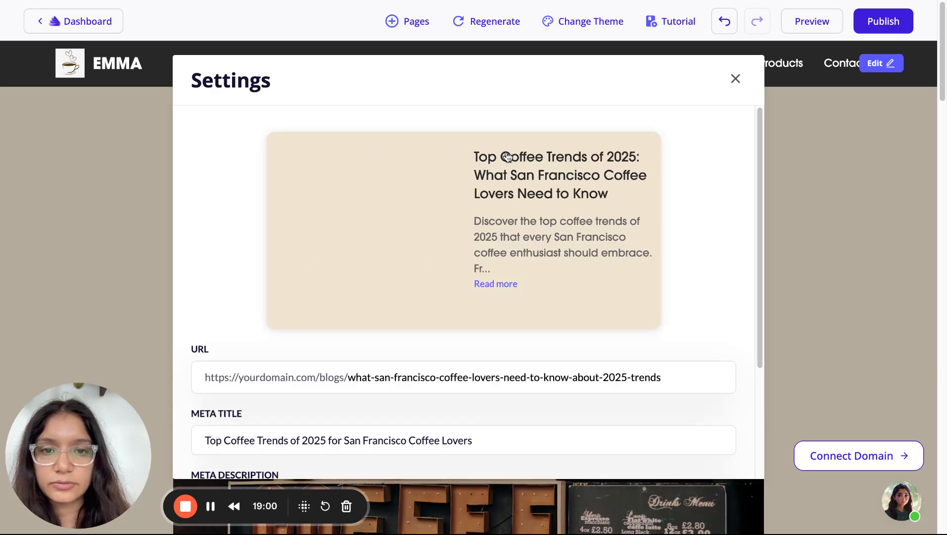
pyautogui.scroll(-5, 403, 262)
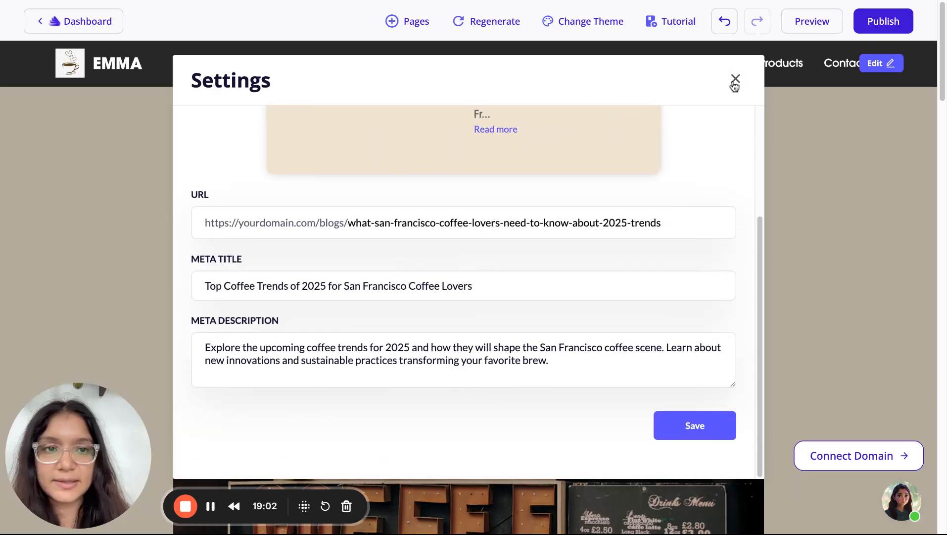
pyautogui.click(736, 79)
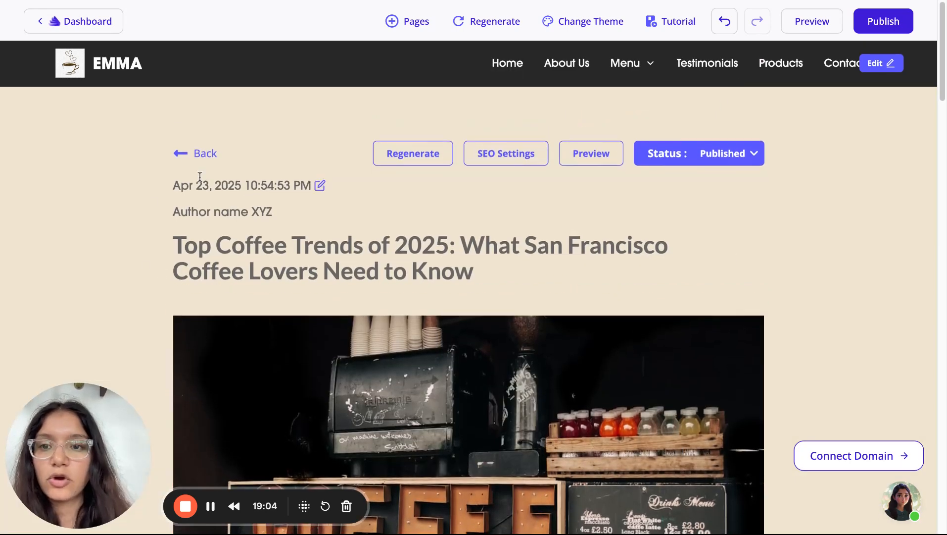
# Go back from the post to the dashboard listing the Coffee and Emma websites
pyautogui.click(205, 155)
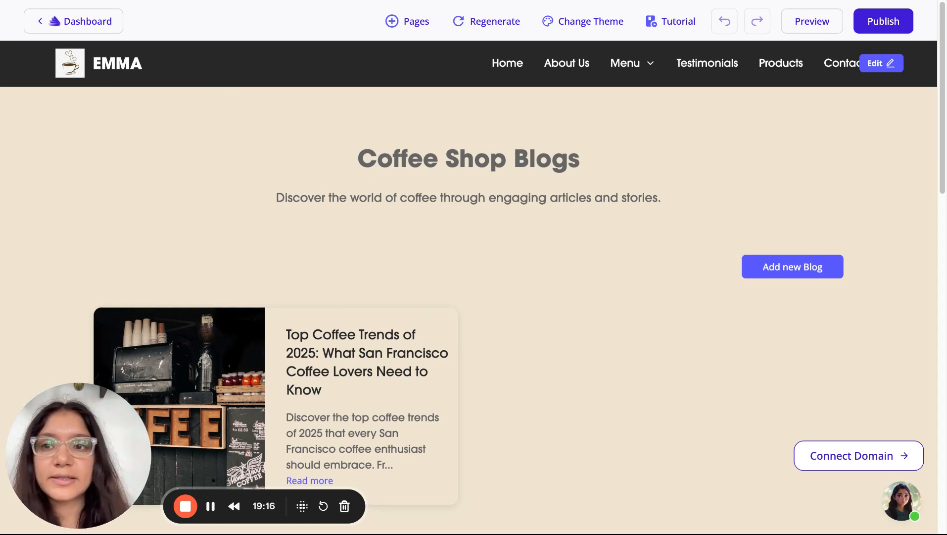
pyautogui.click(149, 1)
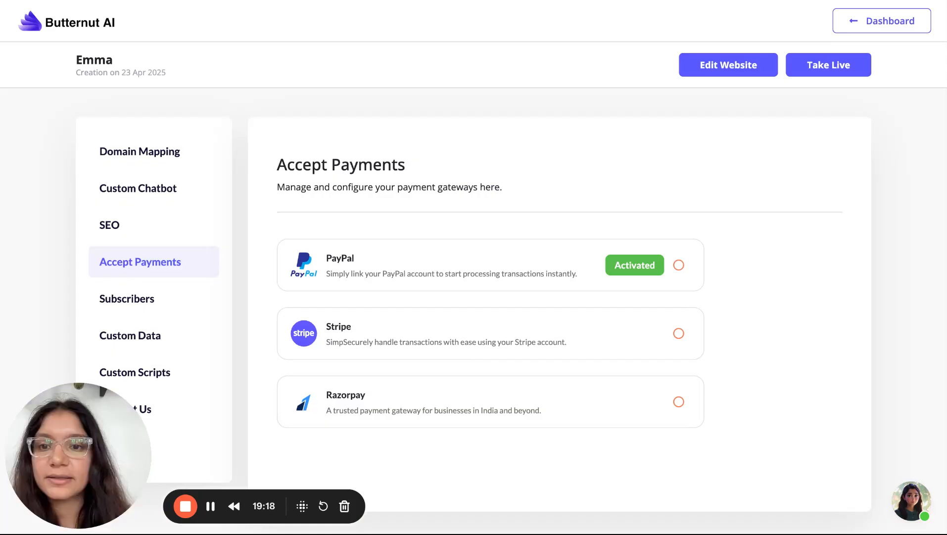
pyautogui.click(856, 24)
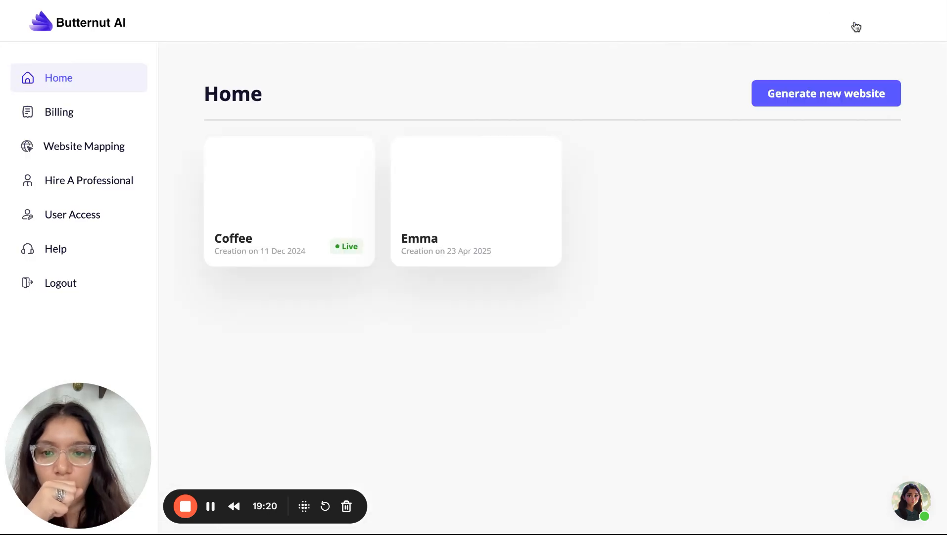
pyautogui.moveTo(524, 188)
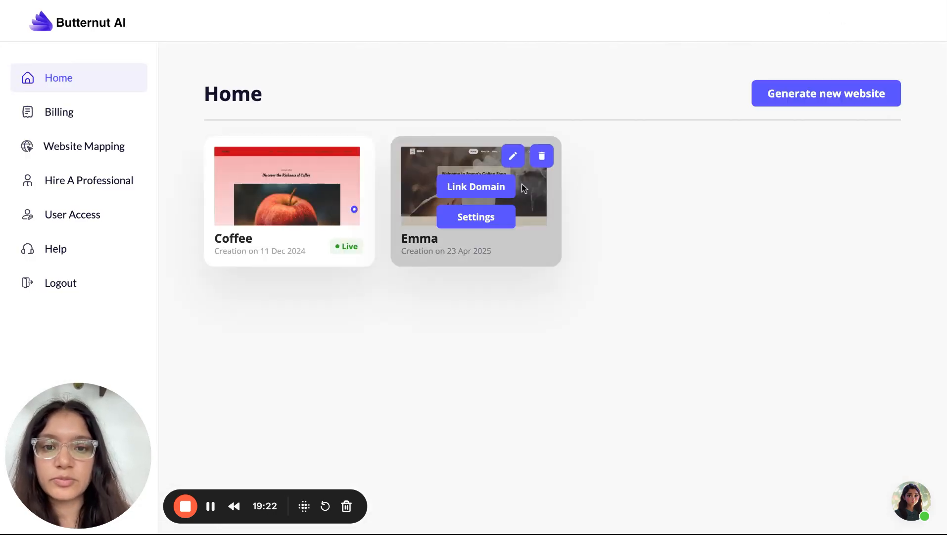
# Open the Emma website's Settings and go to its Custom Chatbot section
pyautogui.click(476, 221)
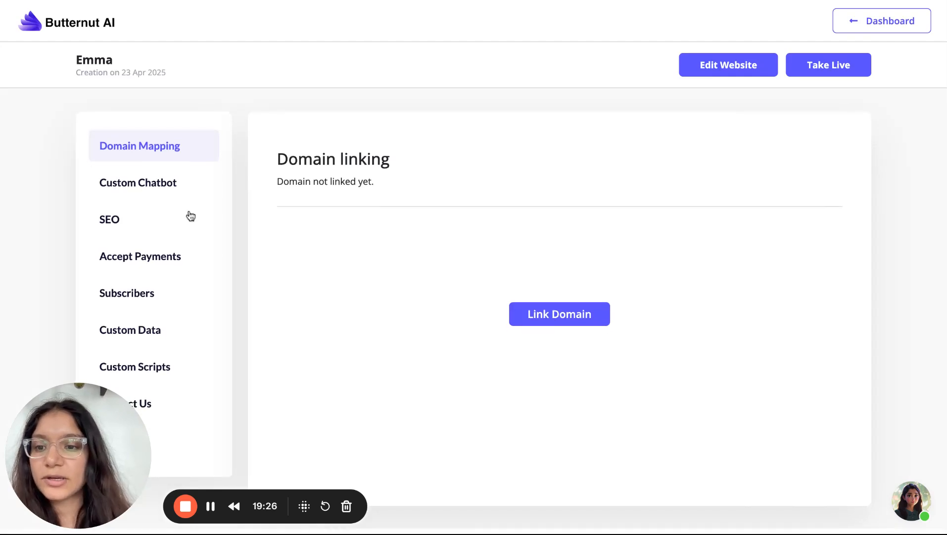
pyautogui.moveTo(44, 457); pyautogui.dragTo(917, 96)
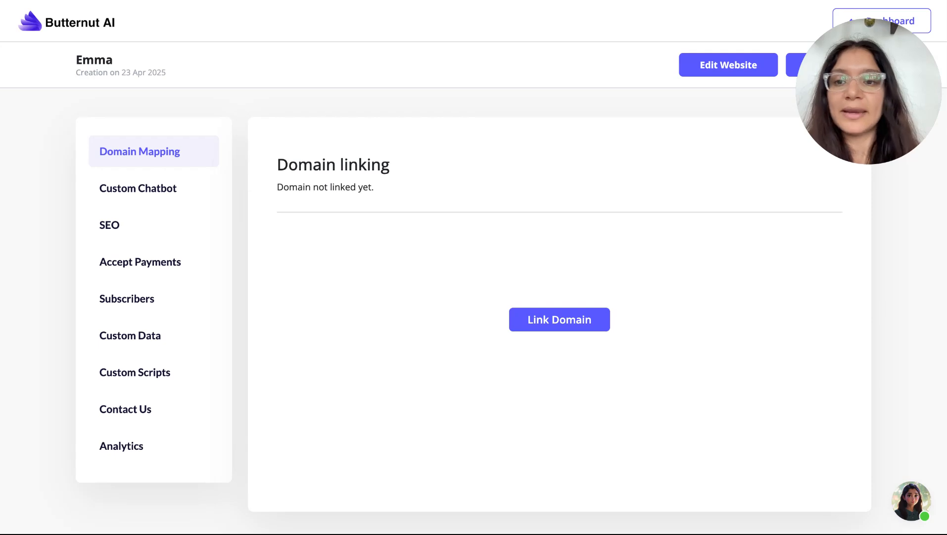
pyautogui.click(147, 195)
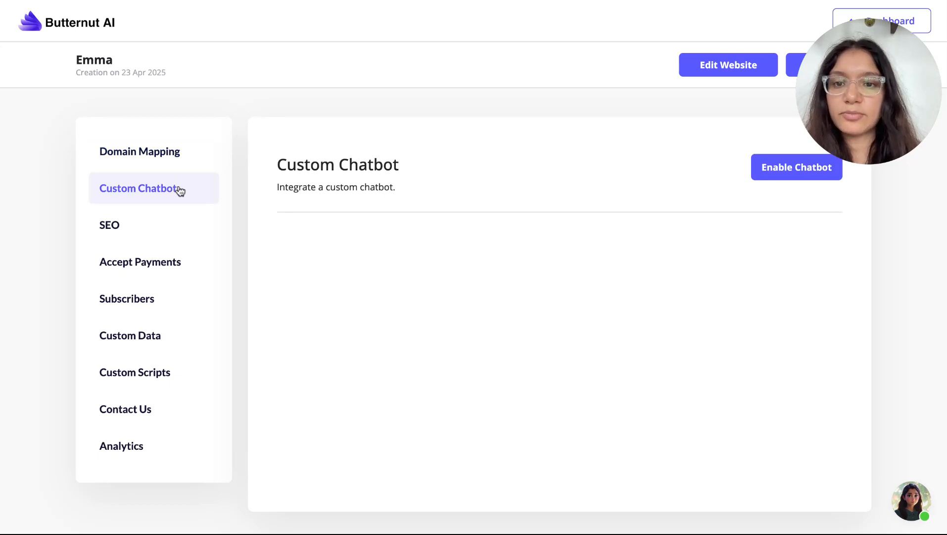
# Enable a chatbot for Emma and review its popup title, suggested questions and knowledge box
pyautogui.click(766, 171)
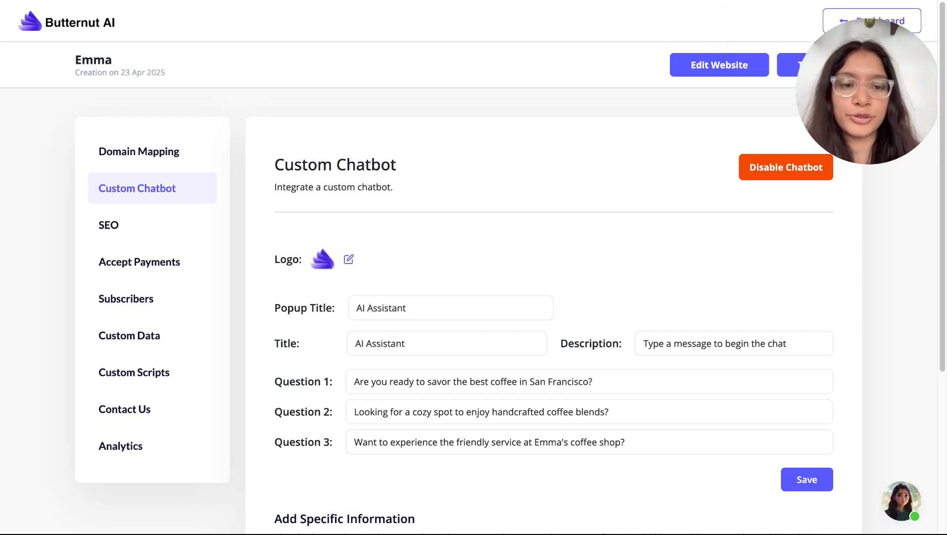
pyautogui.scroll(-2, 566, 288)
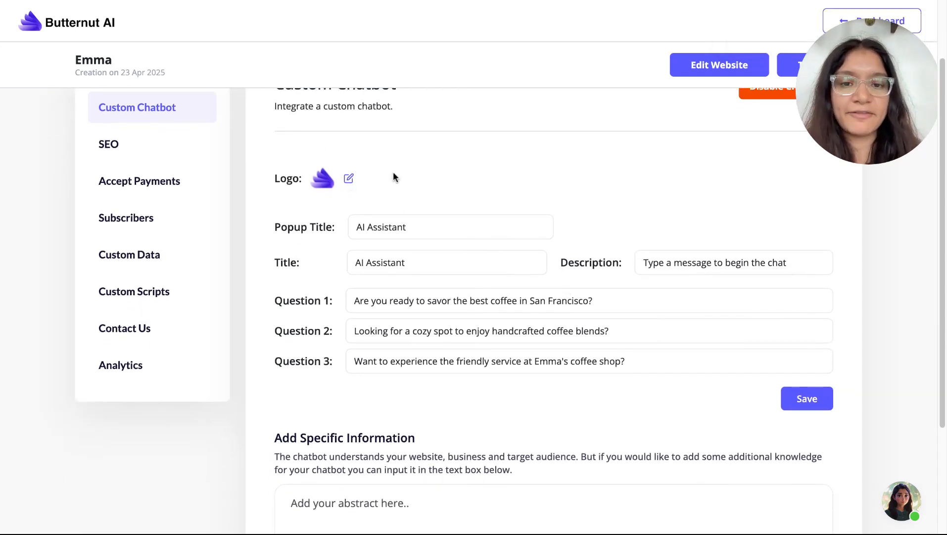
pyautogui.scroll(-2, 581, 406)
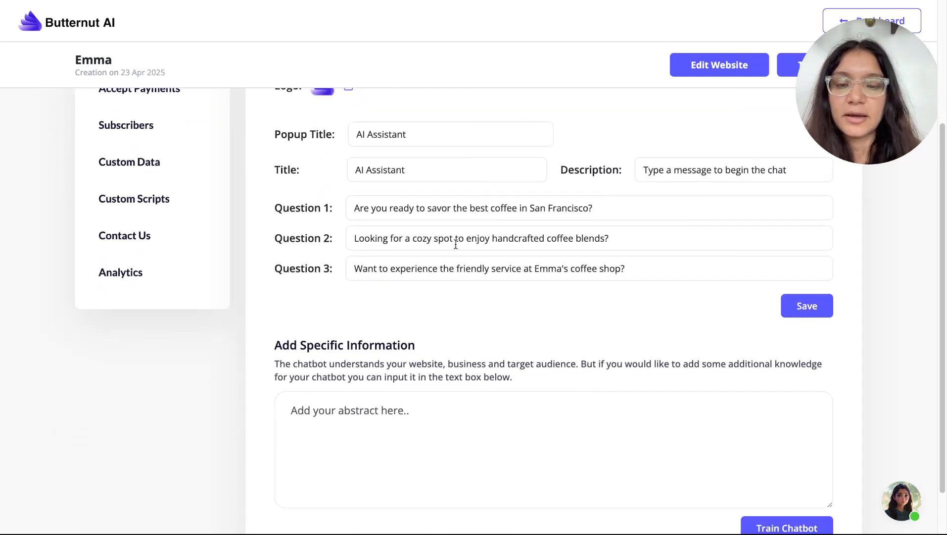
pyautogui.scroll(1, 456, 244)
pyautogui.scroll(-2, 456, 244)
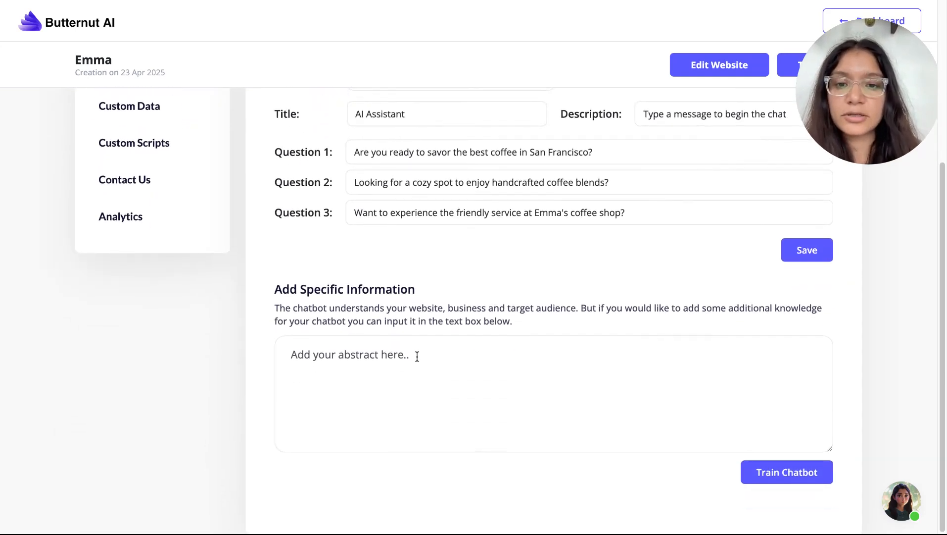
pyautogui.click(417, 356)
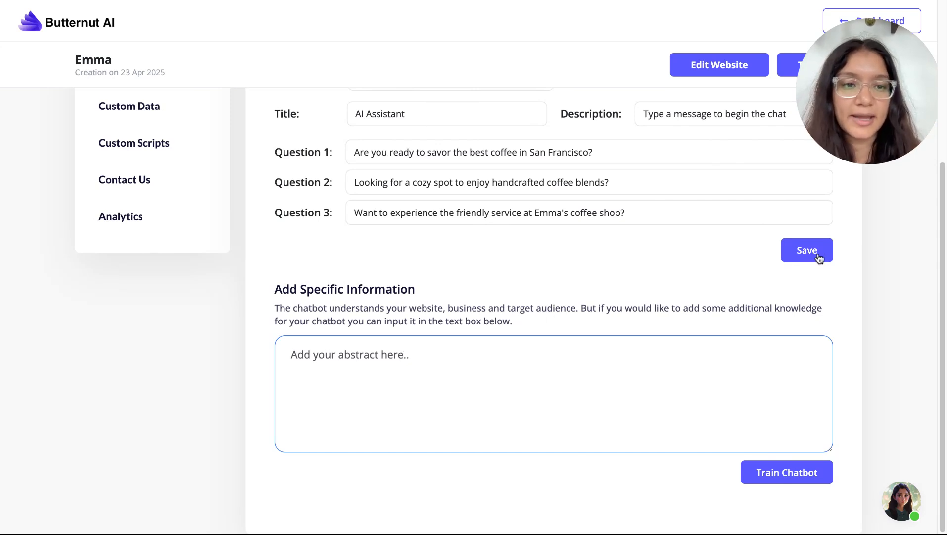
pyautogui.scroll(2, 819, 256)
pyautogui.scroll(-1, 818, 258)
# Save the AI Assistant chatbot settings with its suggested coffee questions
pyautogui.click(808, 297)
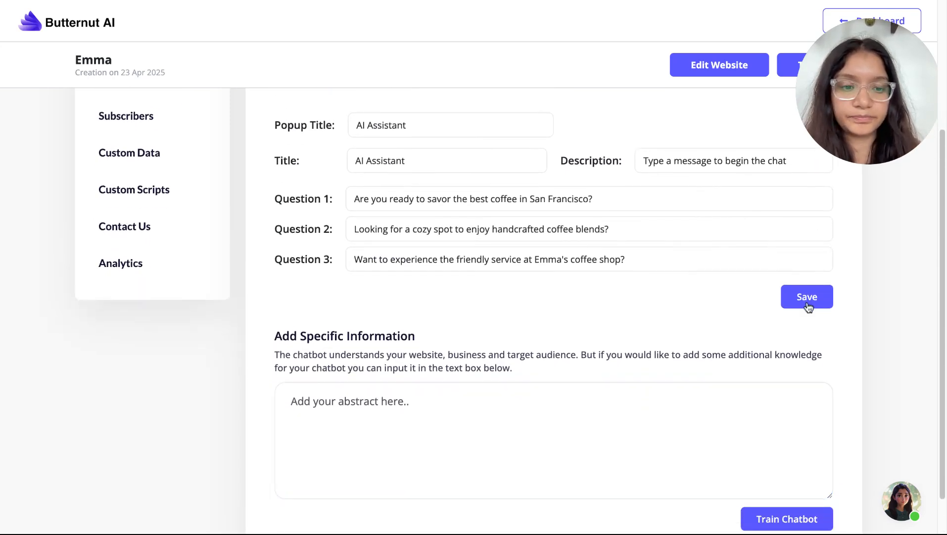
pyautogui.scroll(-1, 815, 307)
pyautogui.scroll(1, 761, 436)
pyautogui.scroll(3, 762, 435)
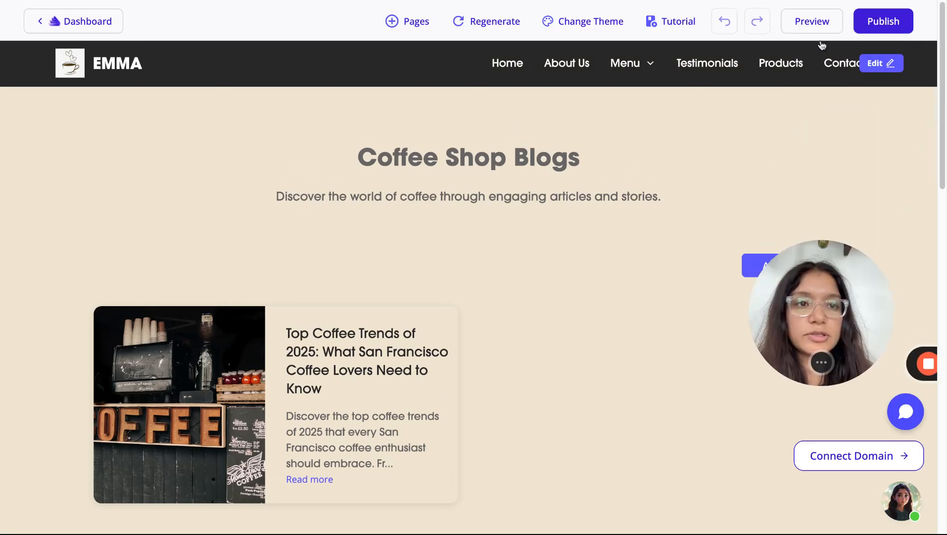
pyautogui.click(812, 21)
pyautogui.scroll(-15, 735, 466)
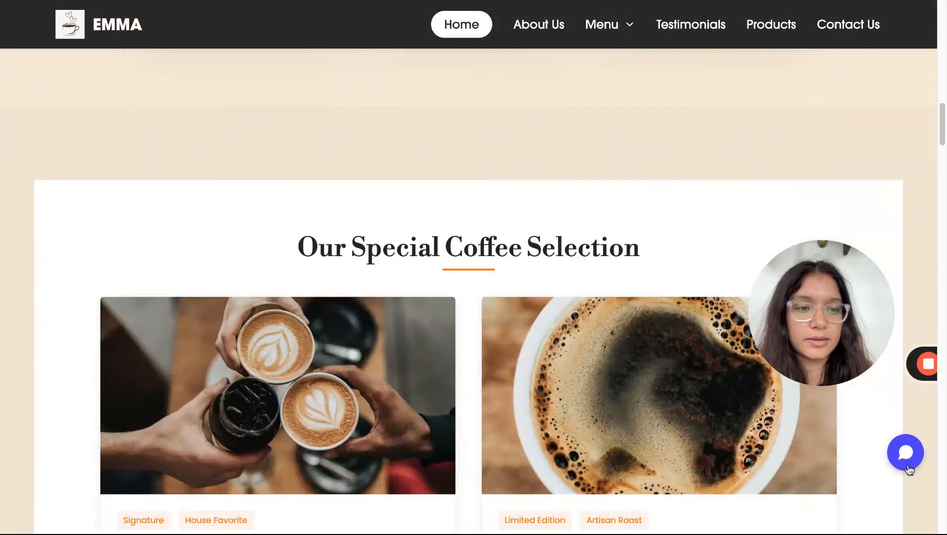
pyautogui.click(908, 465)
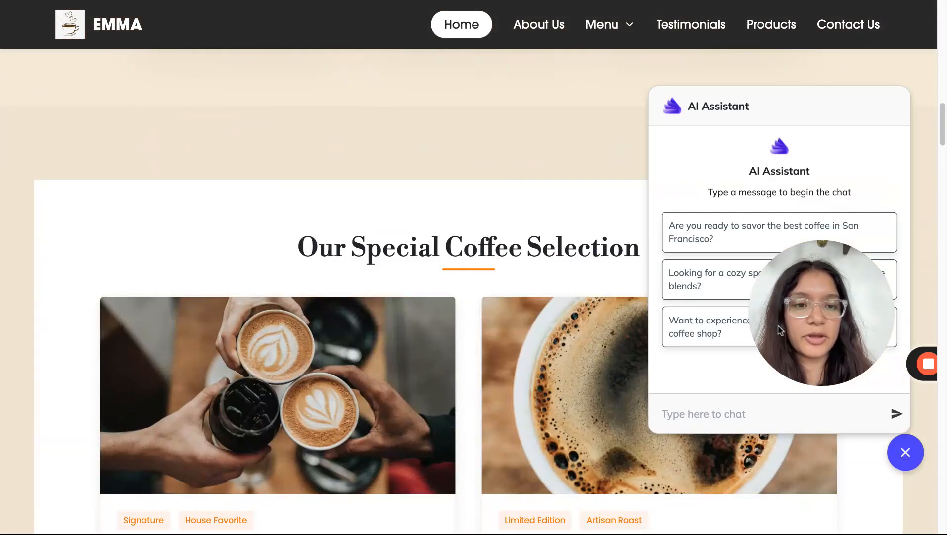
pyautogui.click(700, 243)
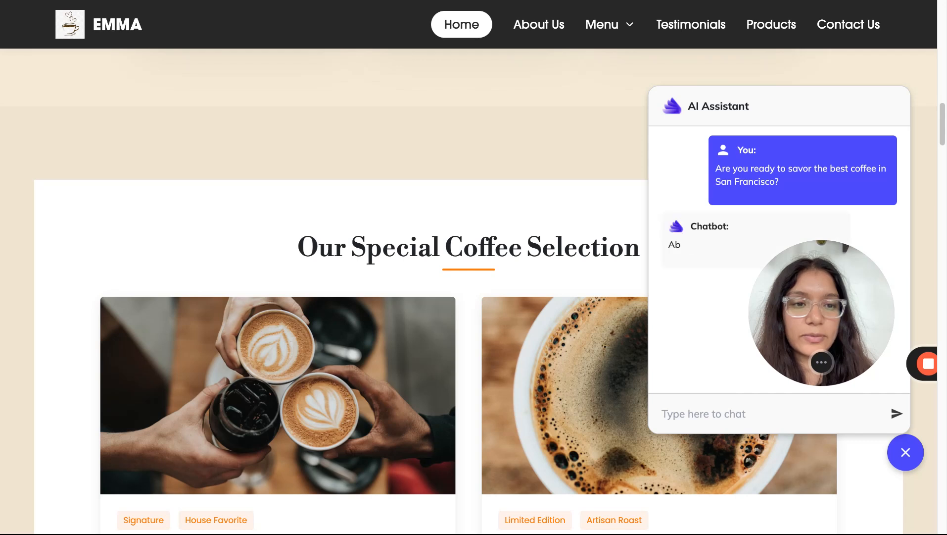
pyautogui.moveTo(822, 313); pyautogui.dragTo(592, 306)
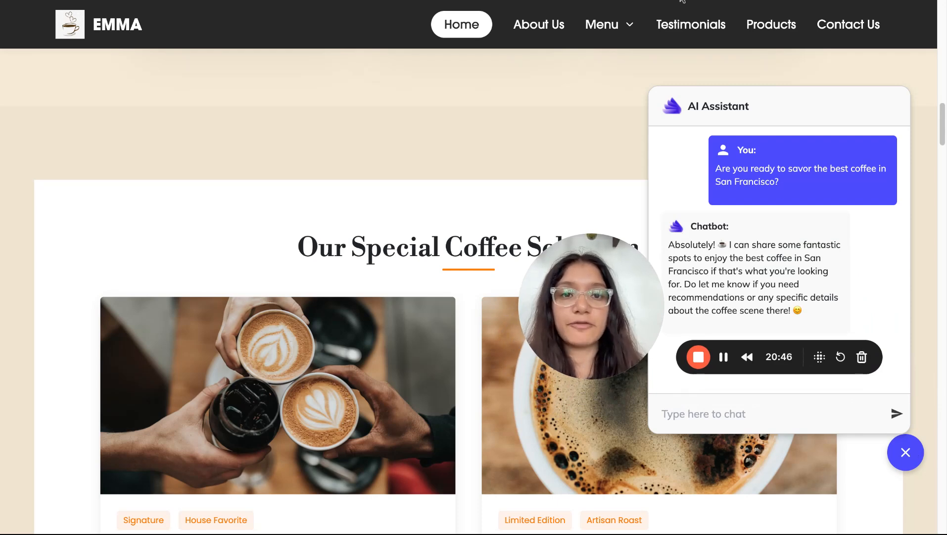
pyautogui.hotkey('ctrl', 'shift', 'Tab')
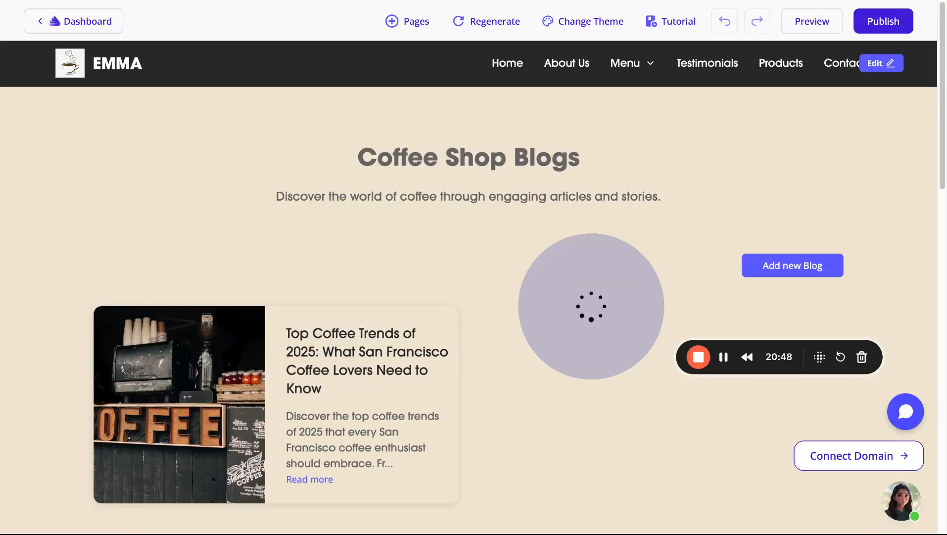
pyautogui.hotkey('ctrl', 'shift', 'Tab')
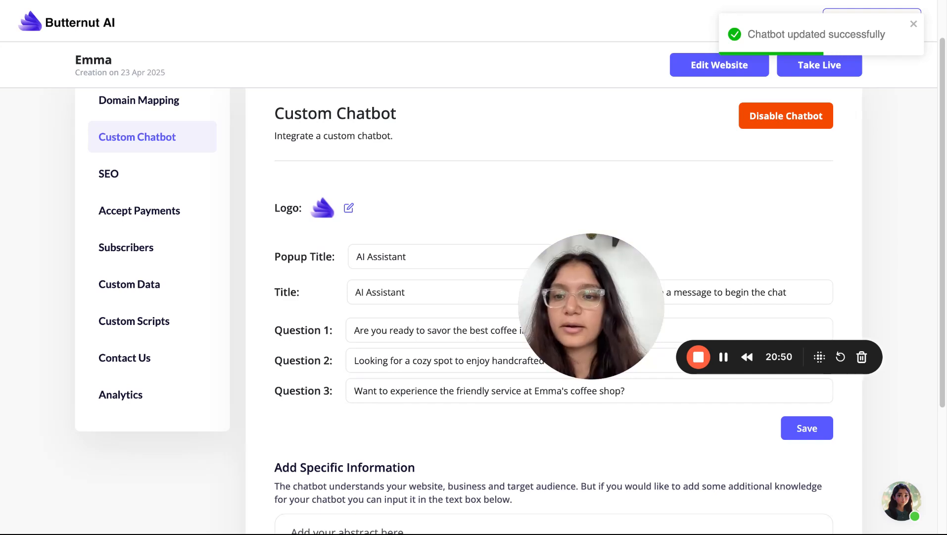
# Open the SEO settings and briefly expand and collapse the Home page metadata
pyautogui.click(104, 172)
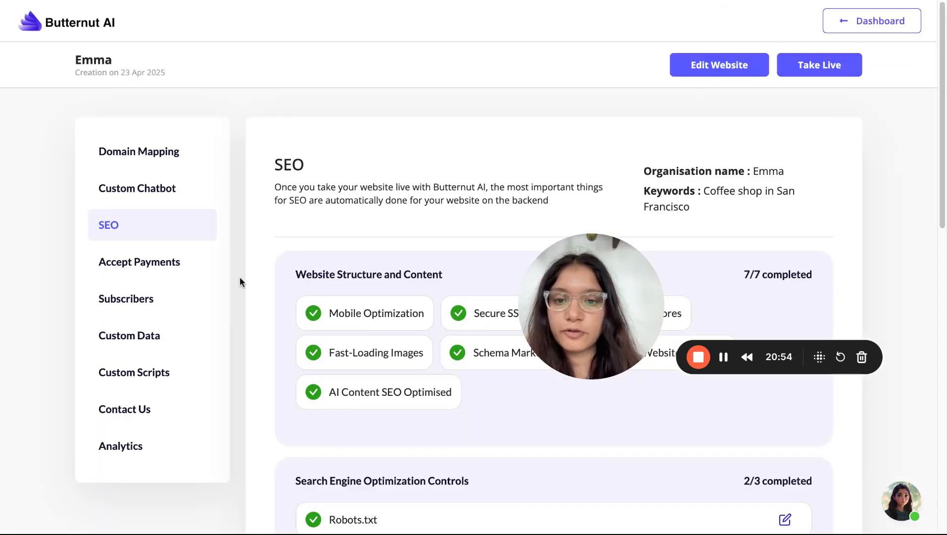
pyautogui.scroll(-12, 240, 282)
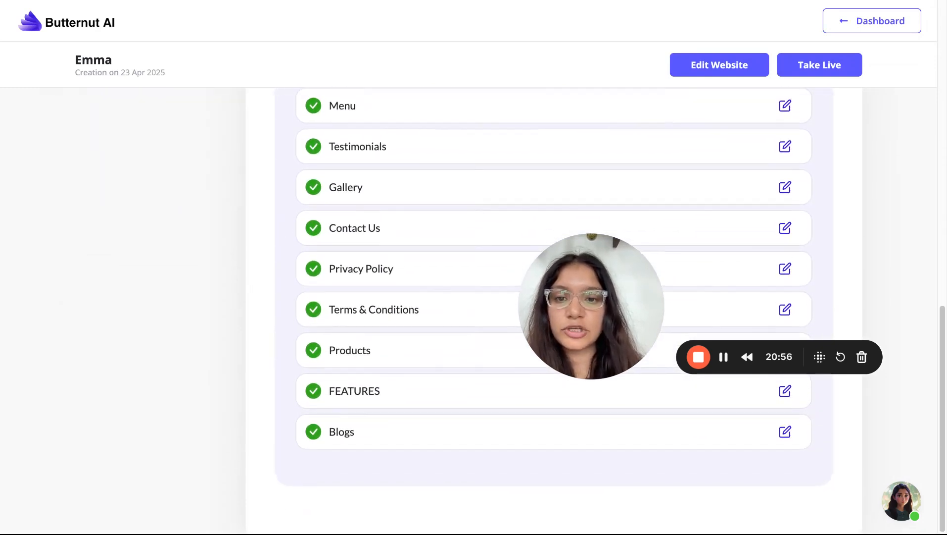
pyautogui.scroll(5, 751, 189)
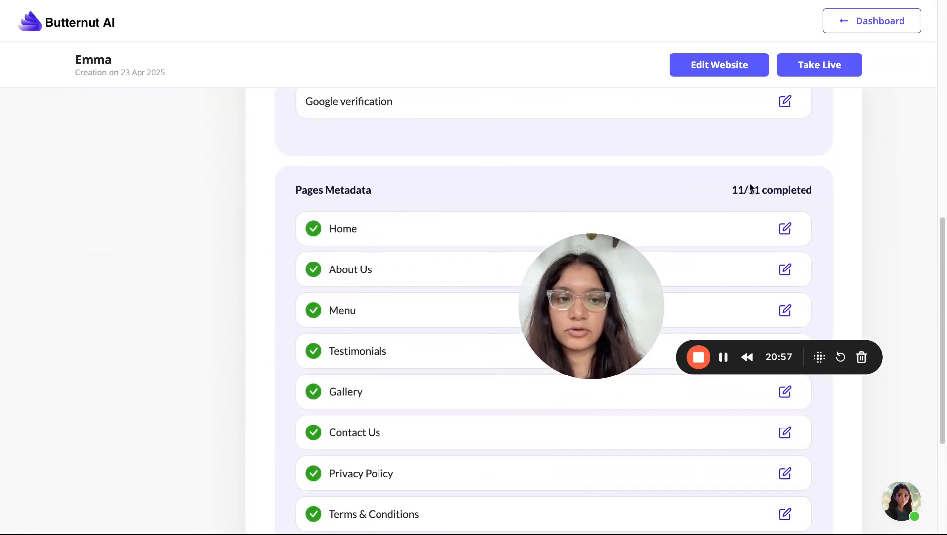
pyautogui.click(787, 229)
pyautogui.click(787, 230)
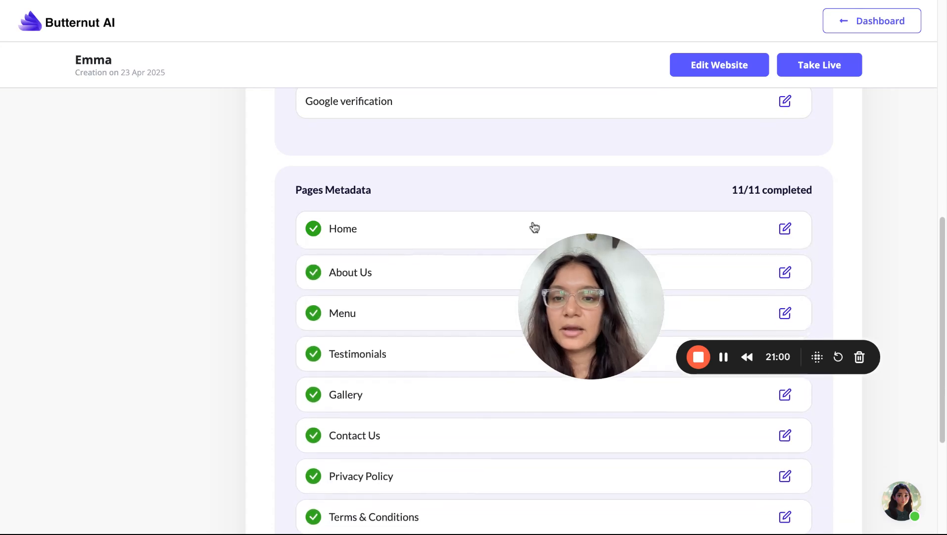
pyautogui.scroll(1, 350, 225)
pyautogui.scroll(-2, 351, 224)
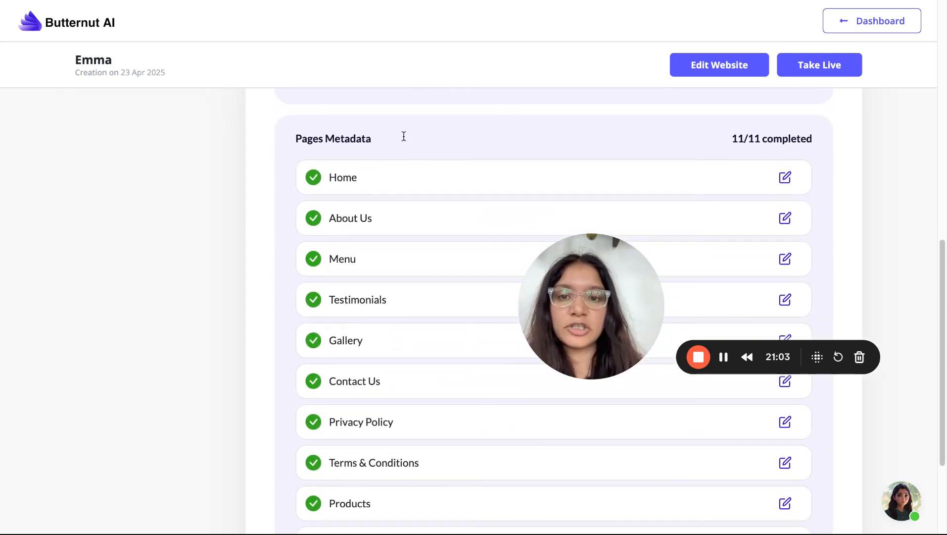
# Inspect the Home page title in the metadata editor without changing it, then close it
pyautogui.click(785, 177)
pyautogui.scroll(-1, 367, 234)
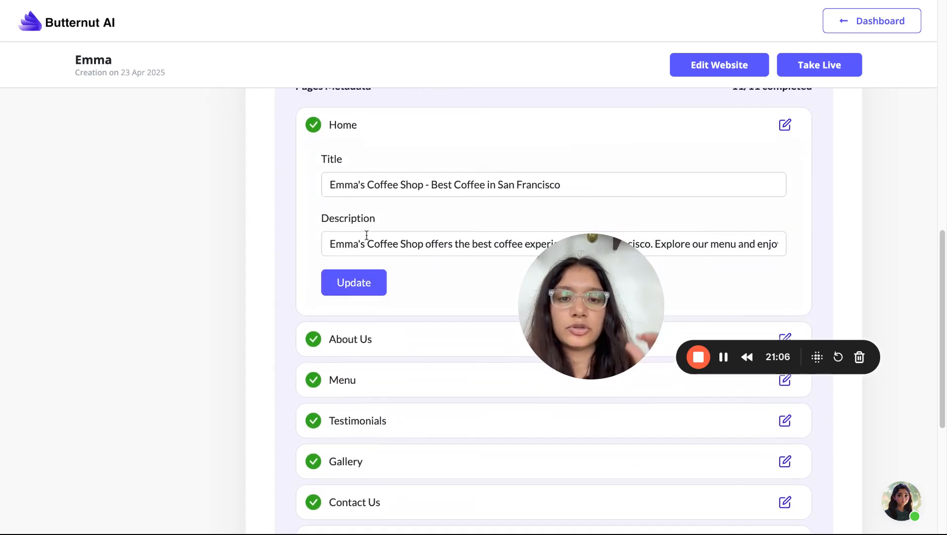
pyautogui.click(499, 186)
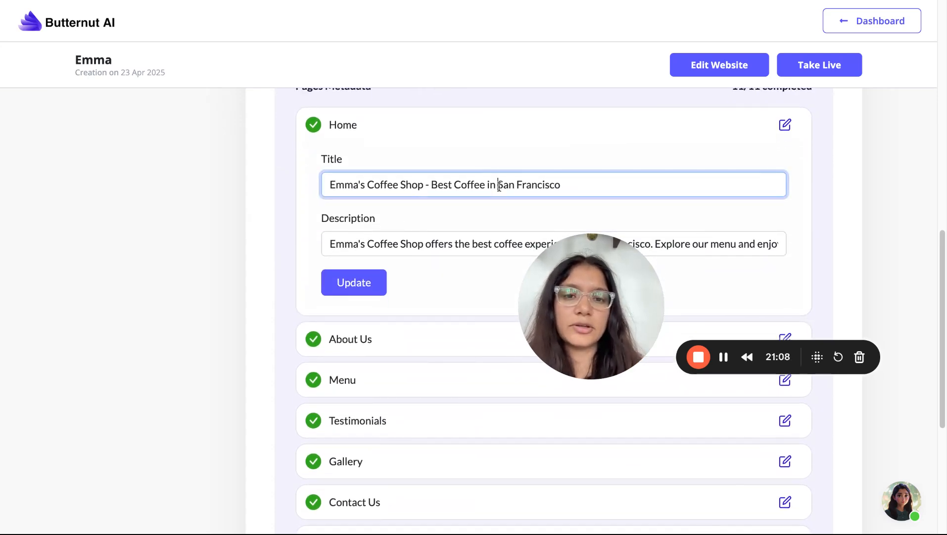
pyautogui.hotkey('shift', 'End')
pyautogui.click(584, 189)
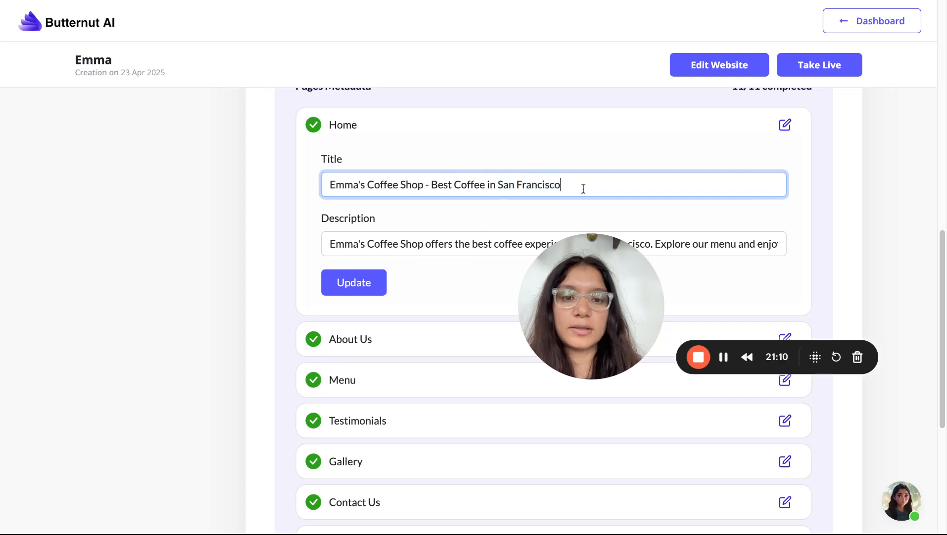
pyautogui.scroll(-4, 584, 189)
pyautogui.scroll(8, 584, 189)
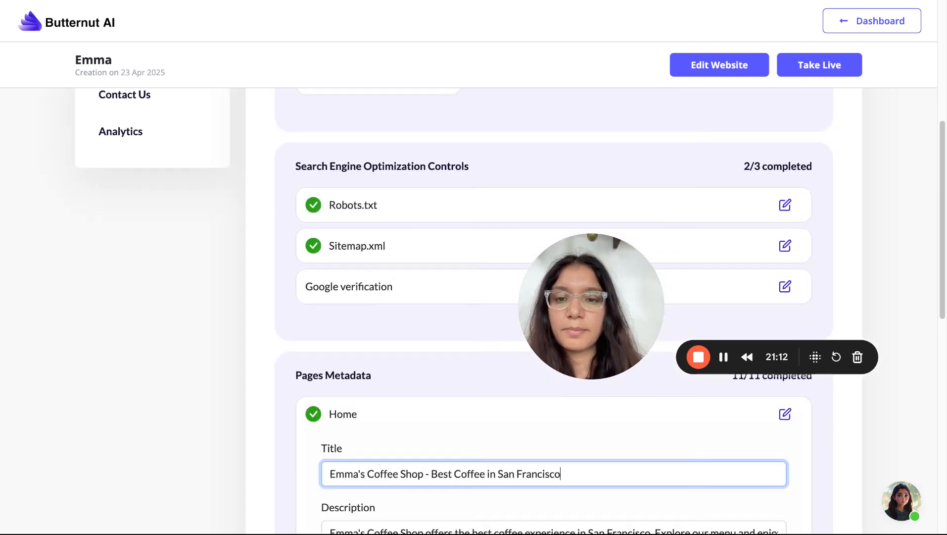
pyautogui.scroll(-3, 584, 189)
pyautogui.click(783, 189)
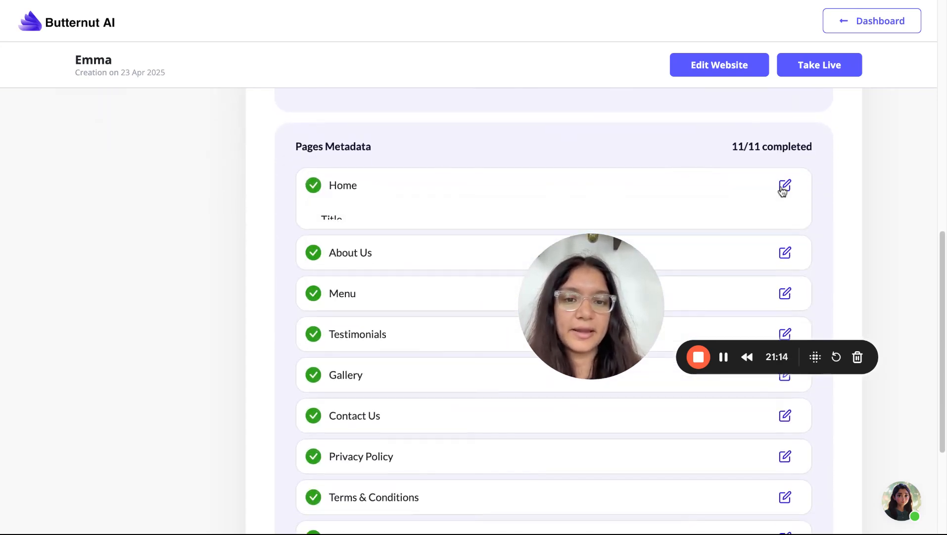
pyautogui.scroll(10, 783, 189)
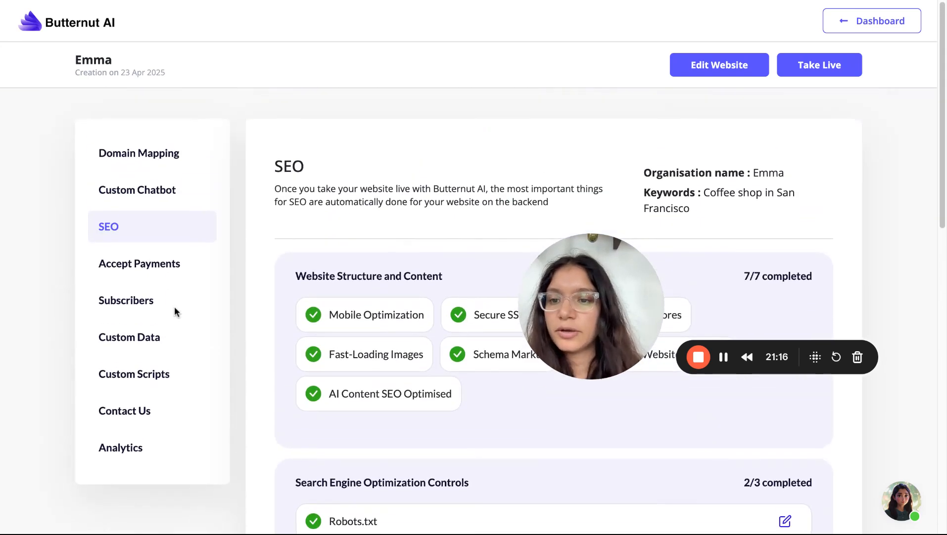
# View the Accept Payments, Subscribers and Custom Data settings
pyautogui.click(156, 259)
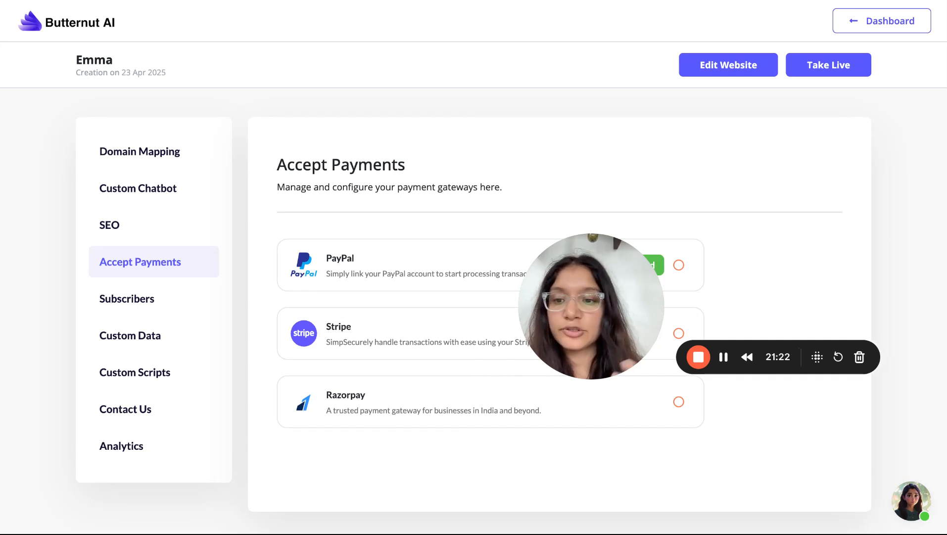
pyautogui.click(127, 298)
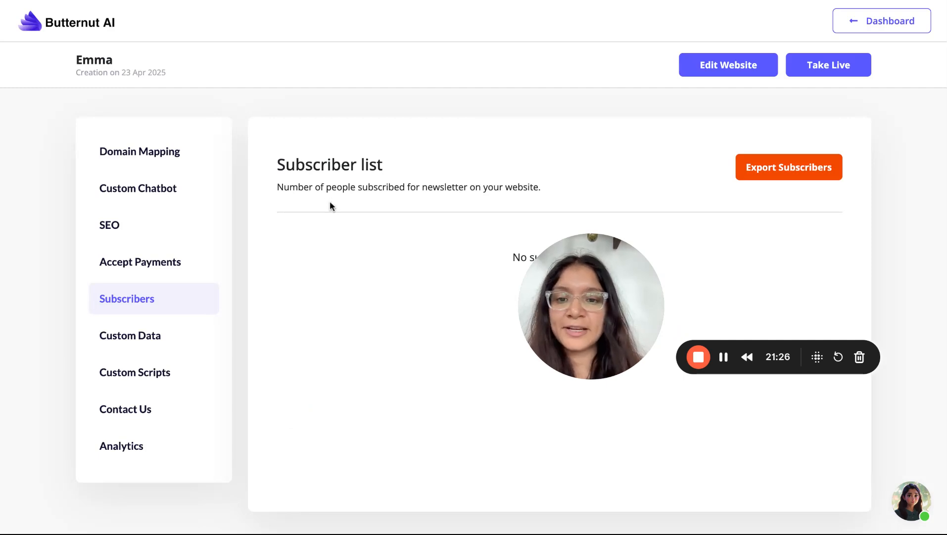
pyautogui.click(124, 346)
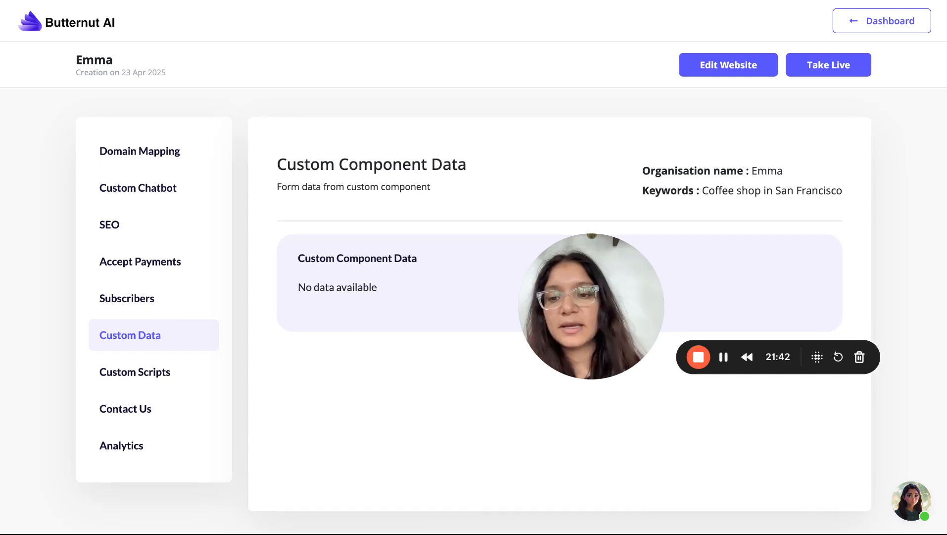
# Inspect the existing script in Custom Scripts, then move on to Contact Us
pyautogui.click(155, 378)
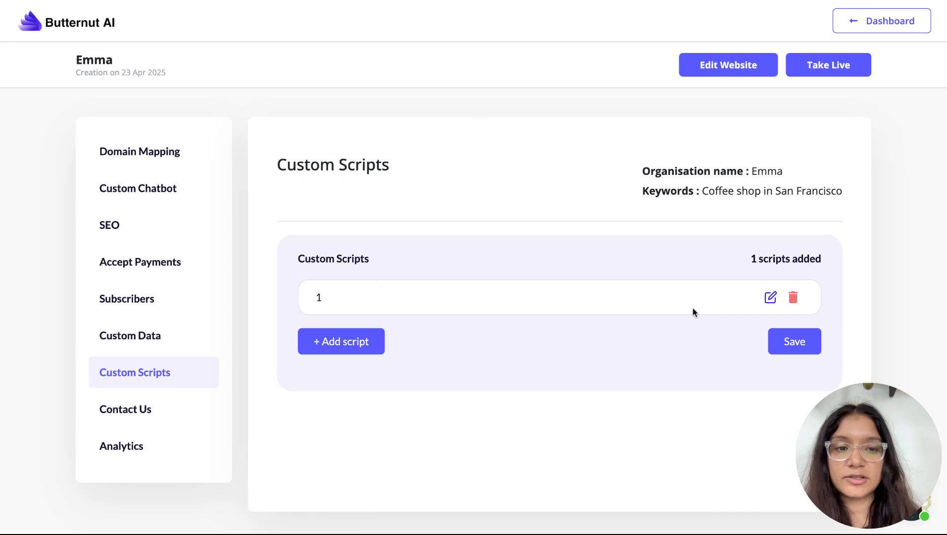
pyautogui.click(770, 297)
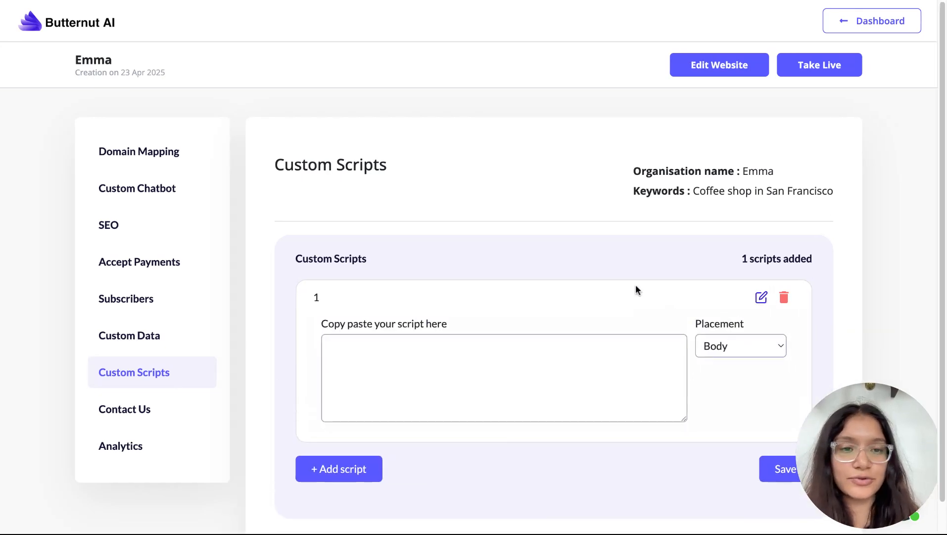
pyautogui.scroll(-1, 639, 282)
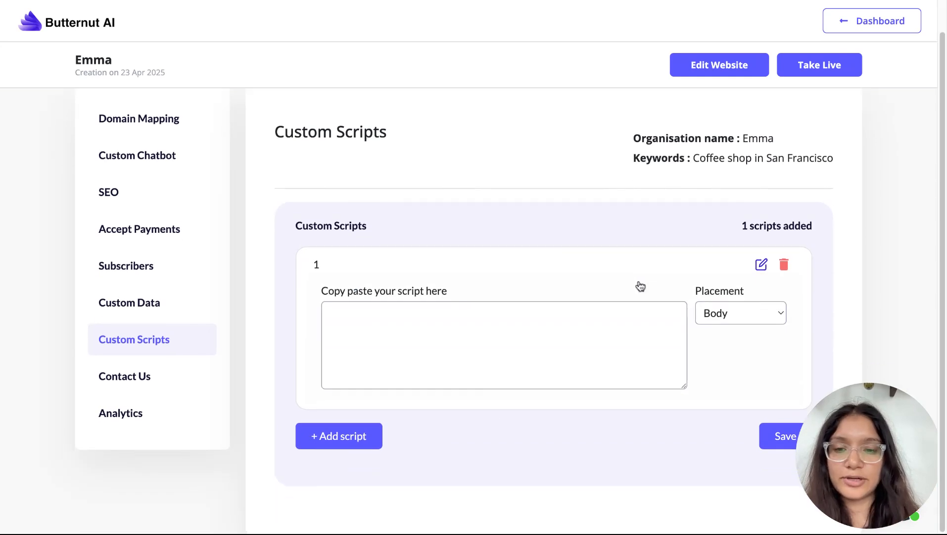
pyautogui.click(149, 379)
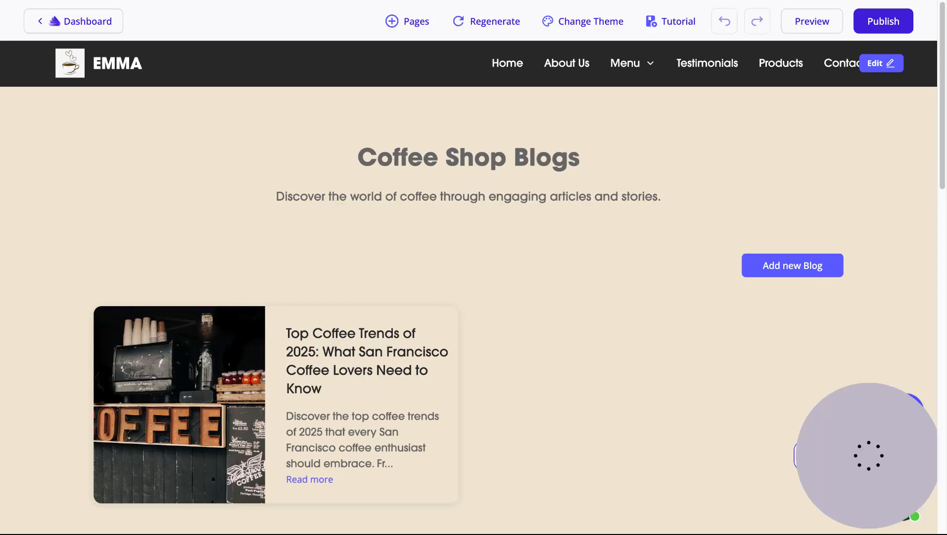
# View the live site's Contact Us page and scroll through its contact form
pyautogui.click(839, 68)
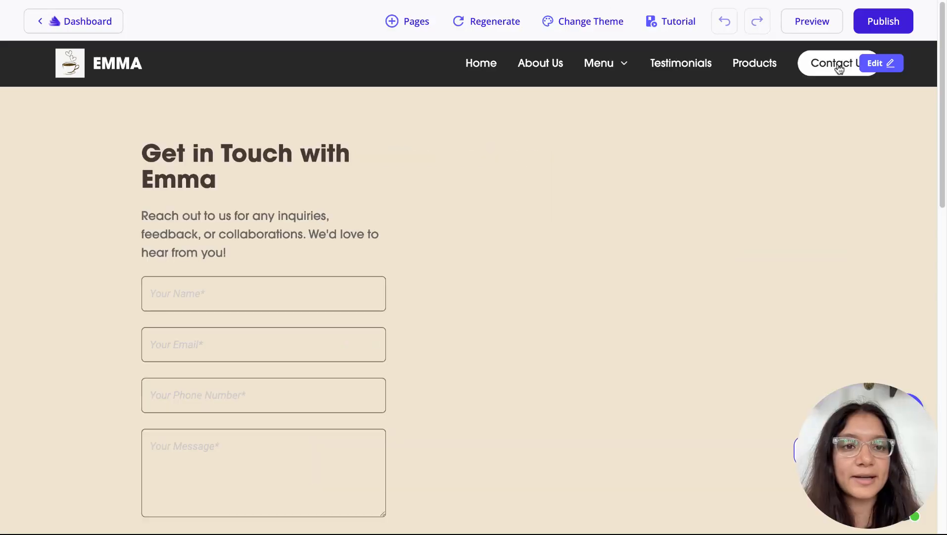
pyautogui.scroll(-15, 308, 345)
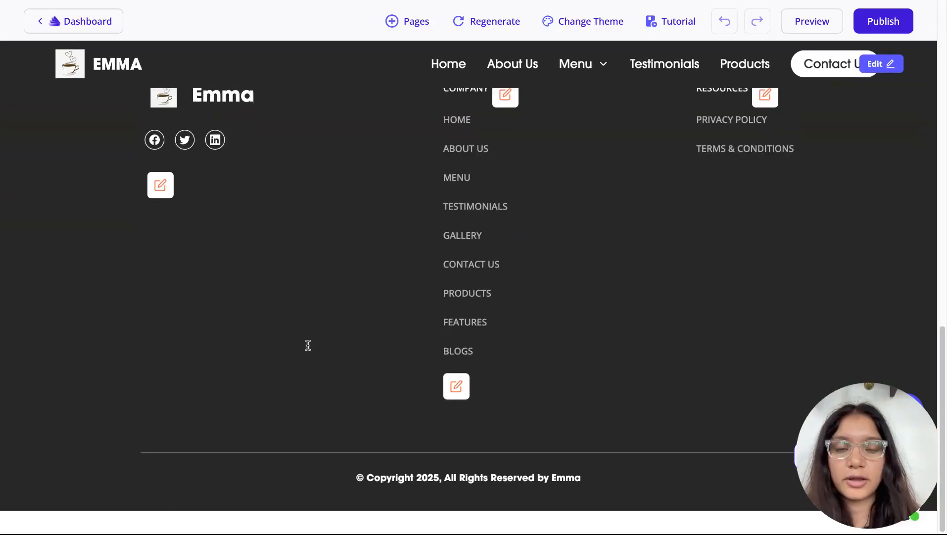
pyautogui.scroll(15, 308, 345)
pyautogui.scroll(-1, 308, 345)
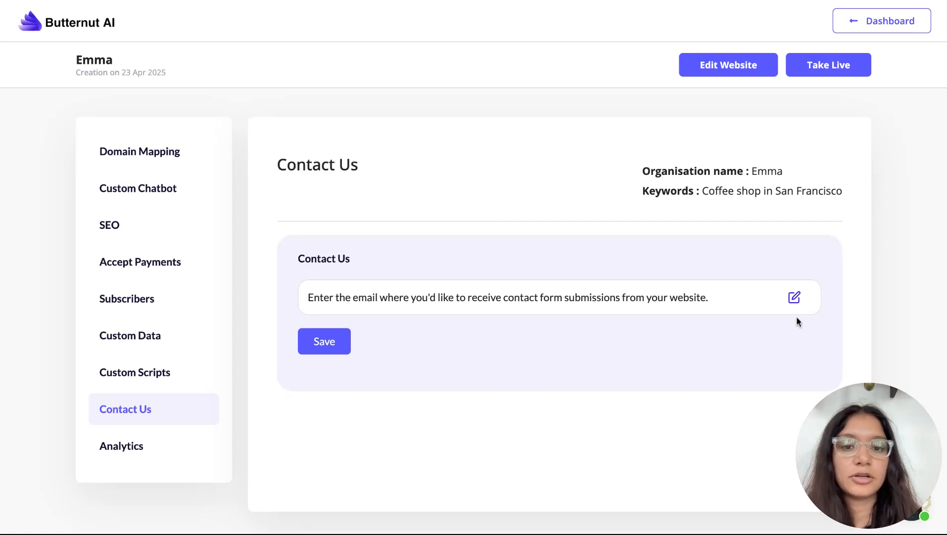
# Reveal the empty contact-form Email field, then go to the Analytics settings
pyautogui.click(794, 298)
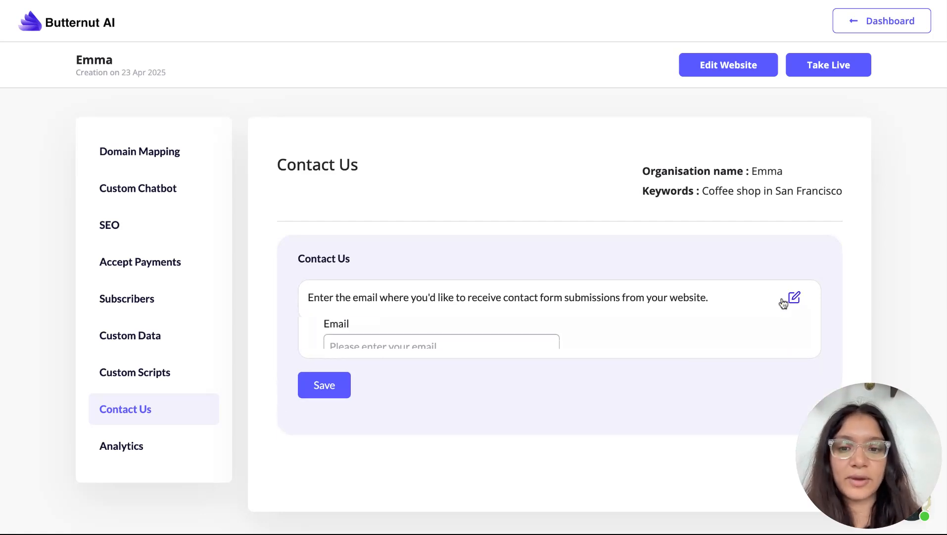
pyautogui.click(150, 447)
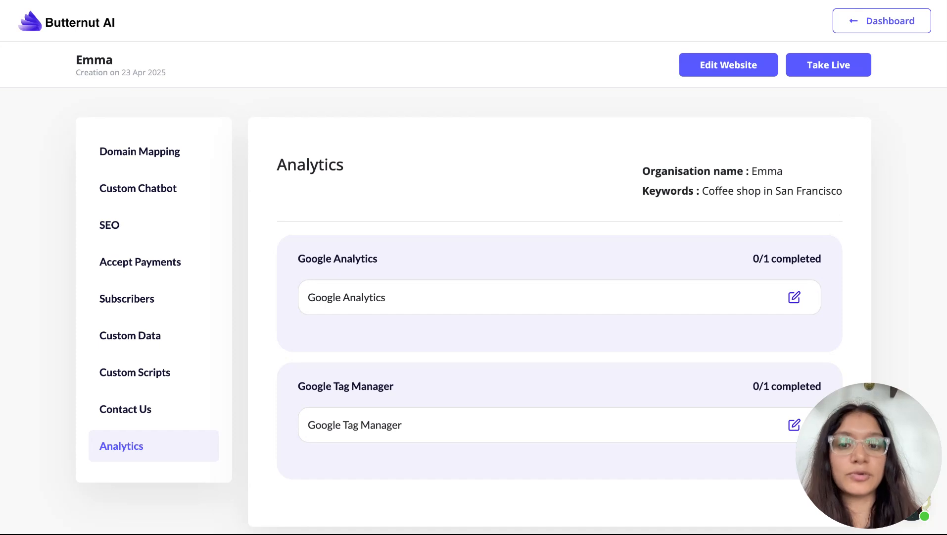
pyautogui.click(795, 297)
pyautogui.scroll(-1, 391, 288)
pyautogui.click(391, 288)
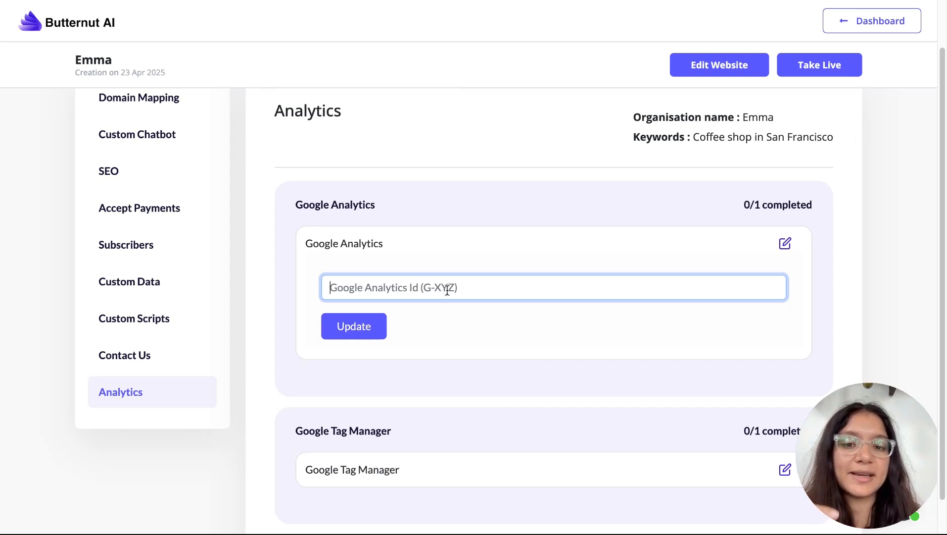
pyautogui.write('G-')
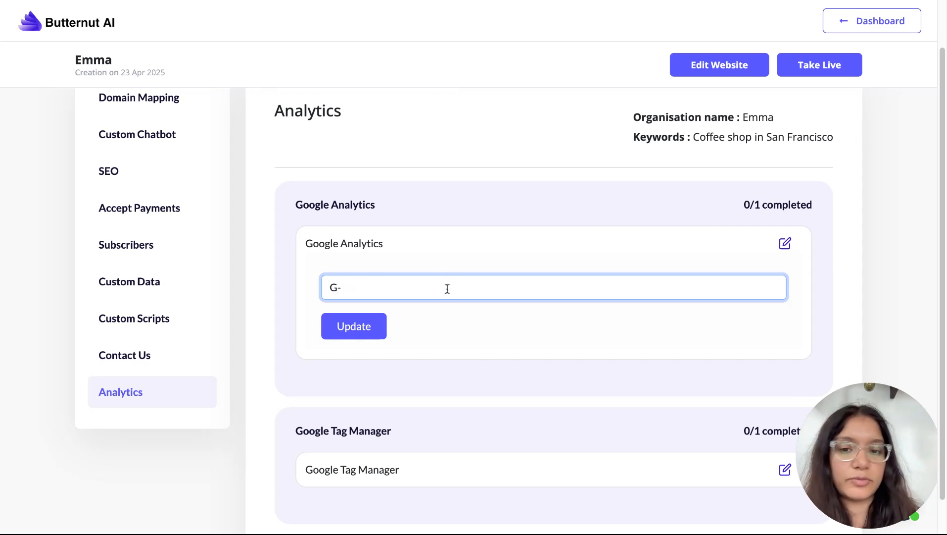
pyautogui.write('12345678')
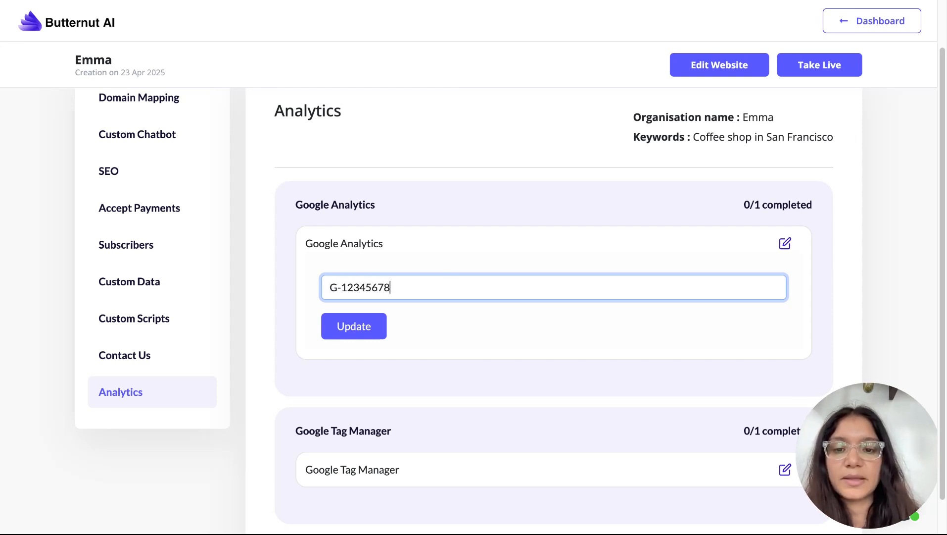
pyautogui.write('13')
pyautogui.tripleClick(337, 289)
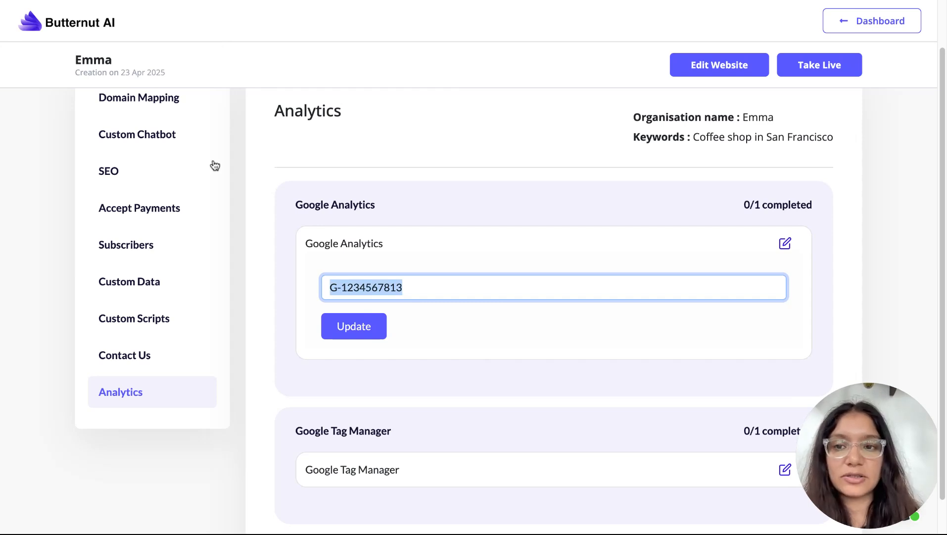
pyautogui.scroll(1, 215, 165)
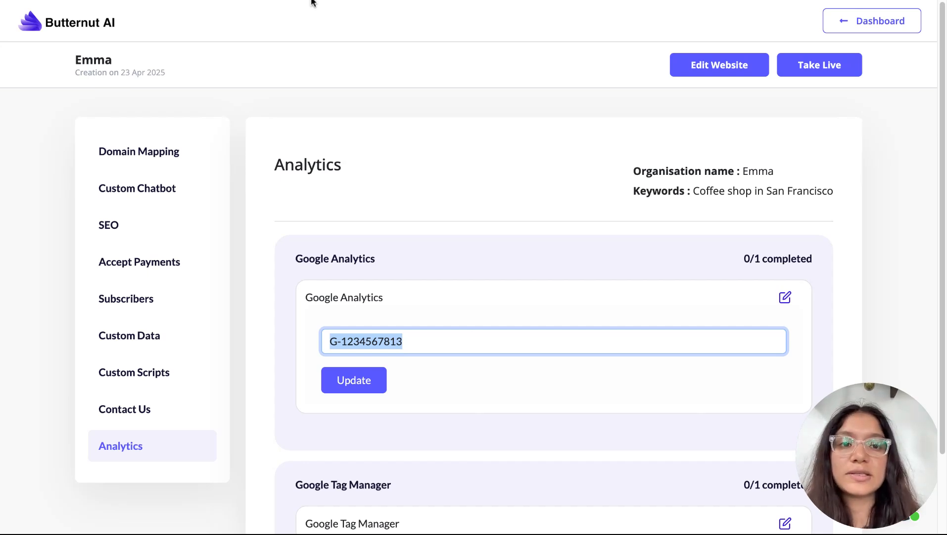
# Open the website editor on the Coffee Shop's Home page
pyautogui.click(844, 28)
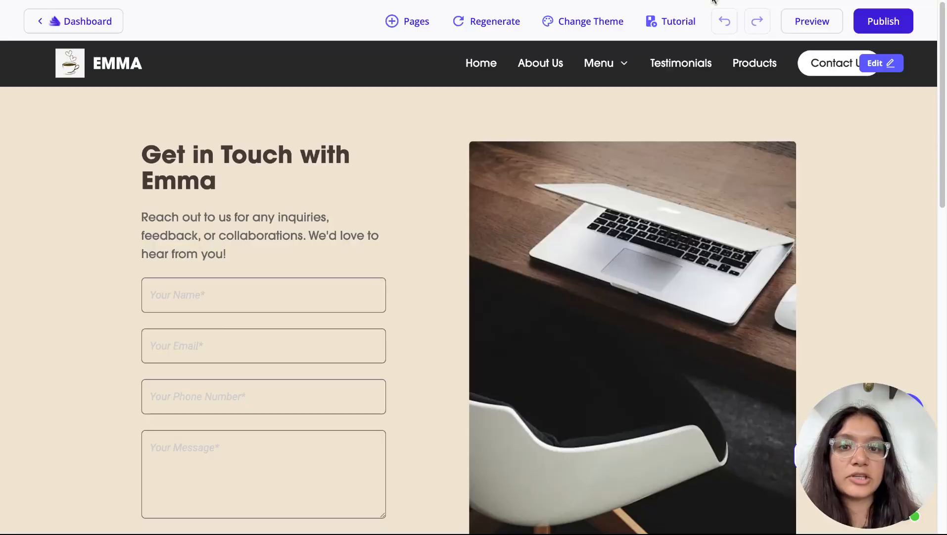
pyautogui.click(482, 64)
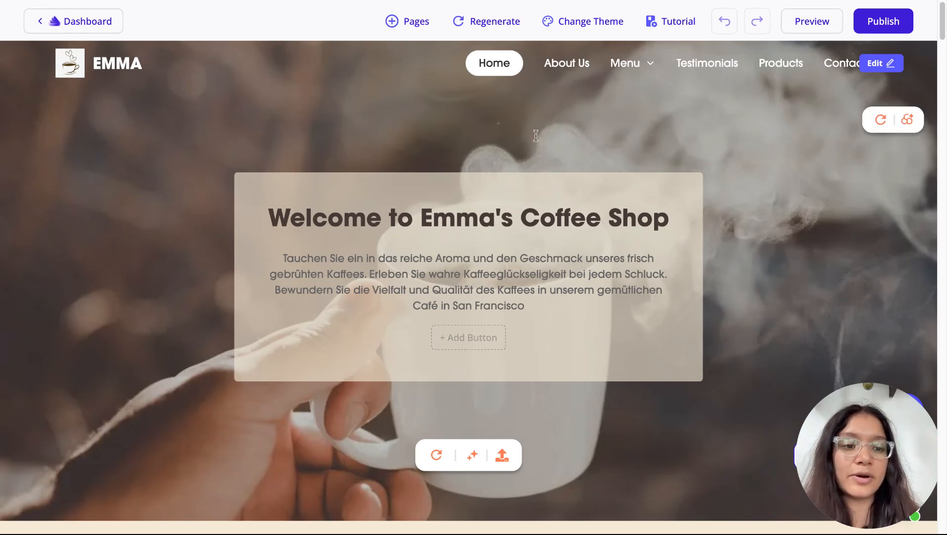
pyautogui.scroll(-10, 409, 345)
# Start publishing and link the existing domain socksoho.com to the website
pyautogui.click(887, 24)
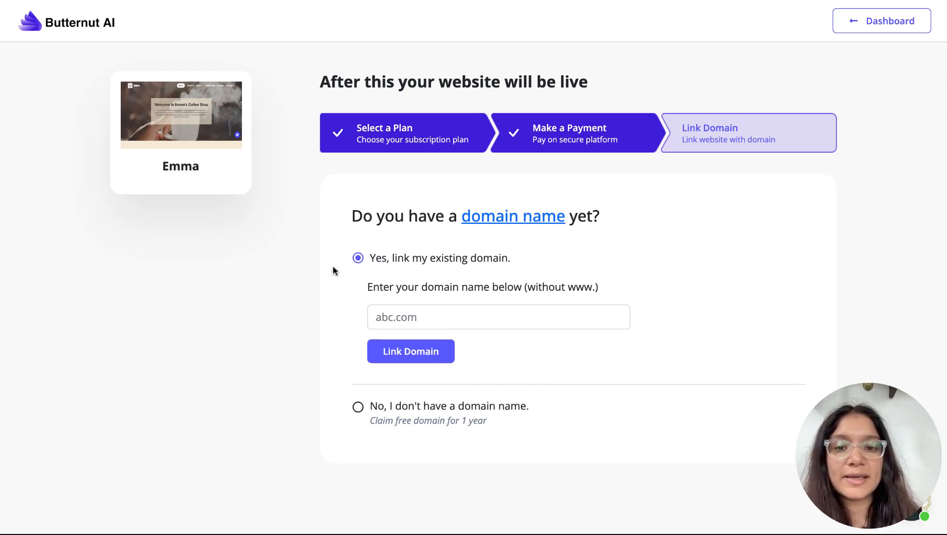
pyautogui.click(411, 309)
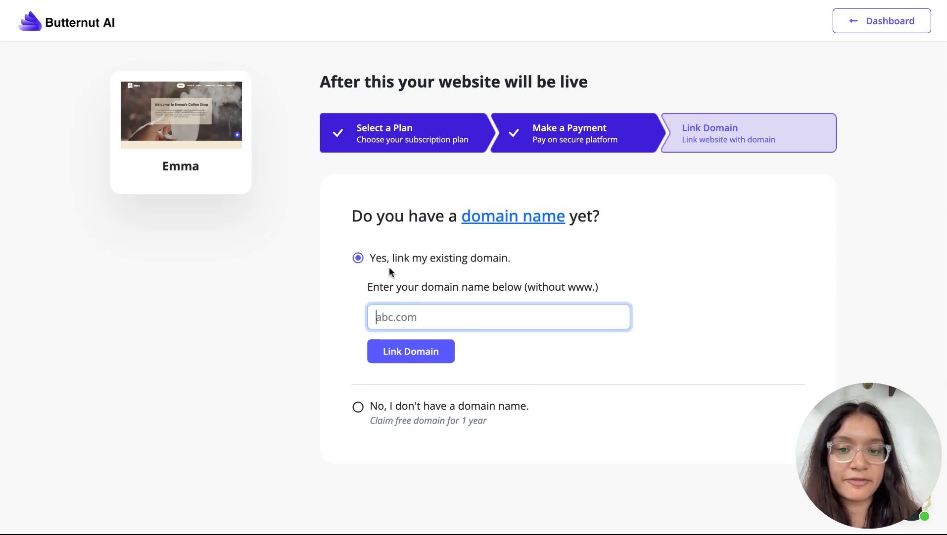
pyautogui.click(359, 408)
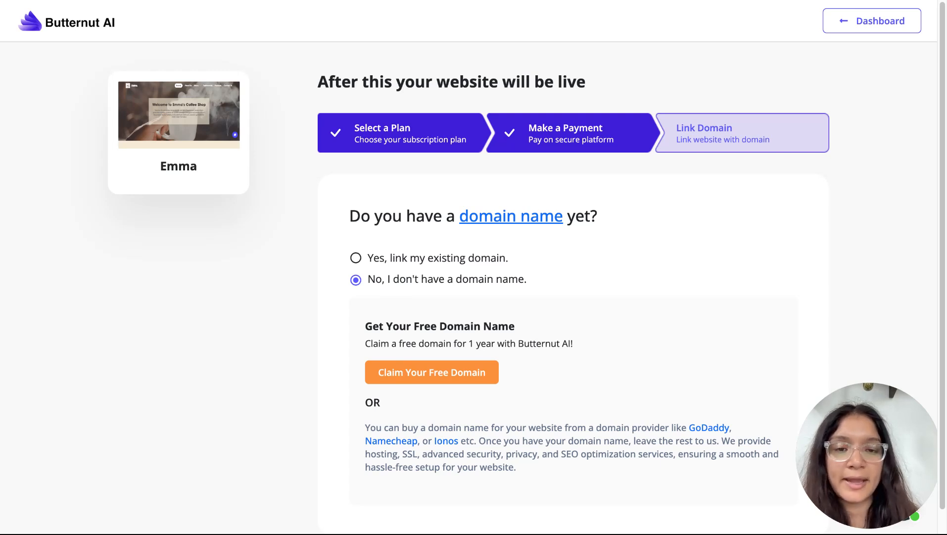
pyautogui.click(396, 260)
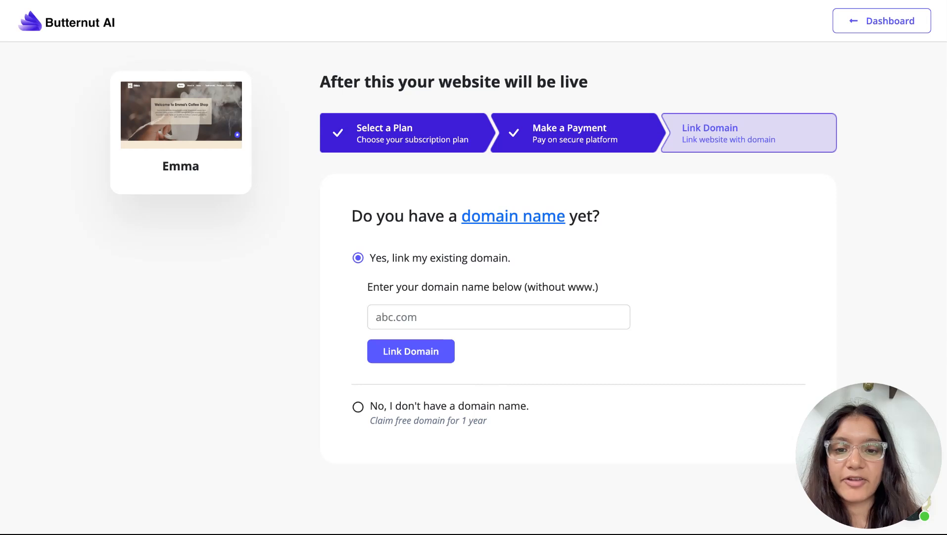
pyautogui.click(406, 312)
pyautogui.write('socksoho.com')
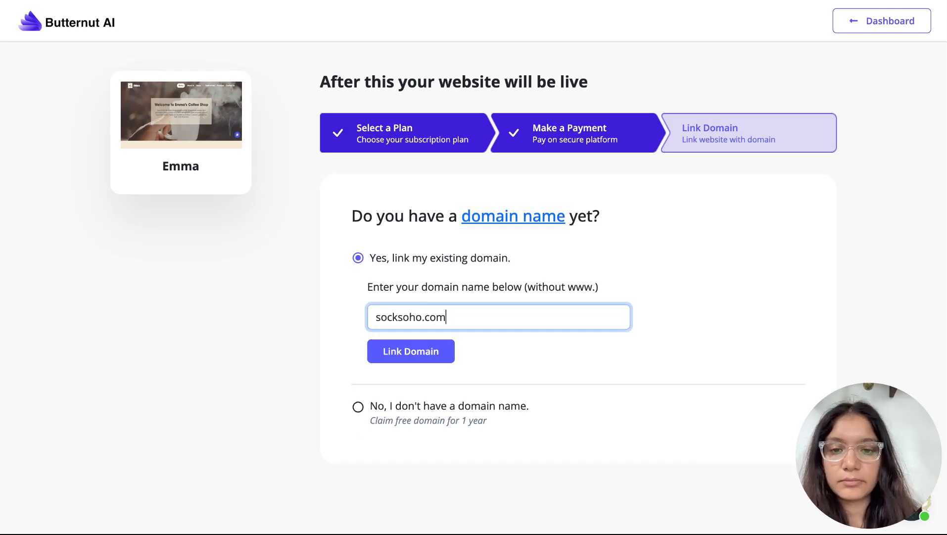
pyautogui.click(420, 350)
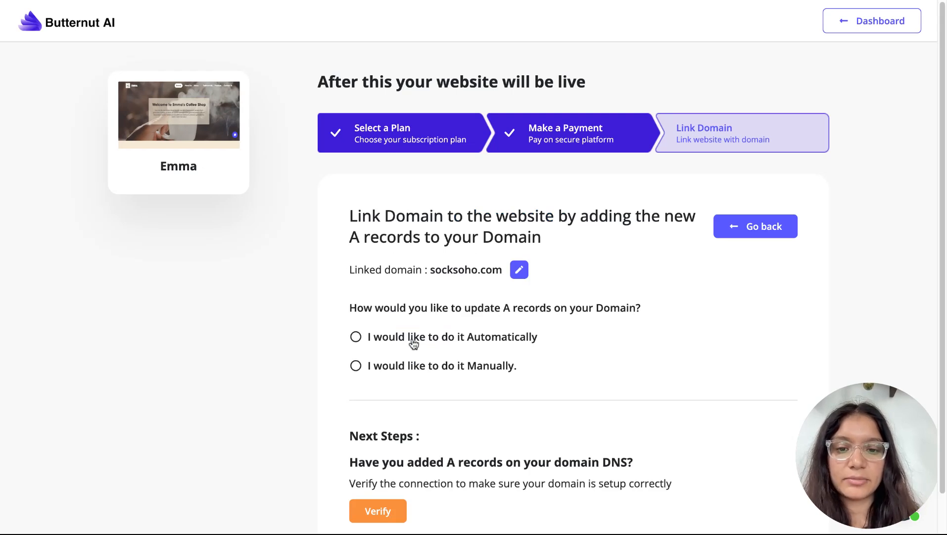
# Choose automatic A-record setup and submit socksoho.com for provider detection
pyautogui.click(412, 340)
pyautogui.scroll(-1, 415, 349)
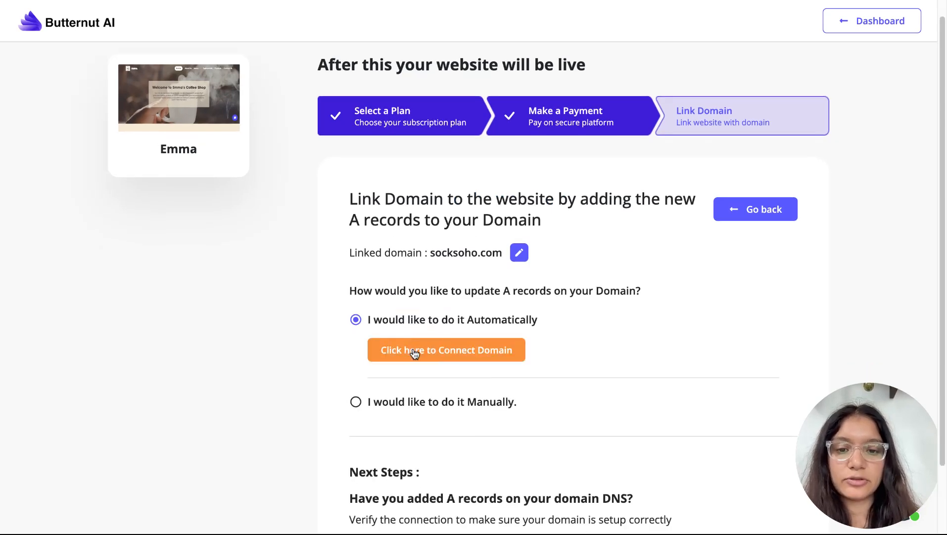
pyautogui.click(415, 352)
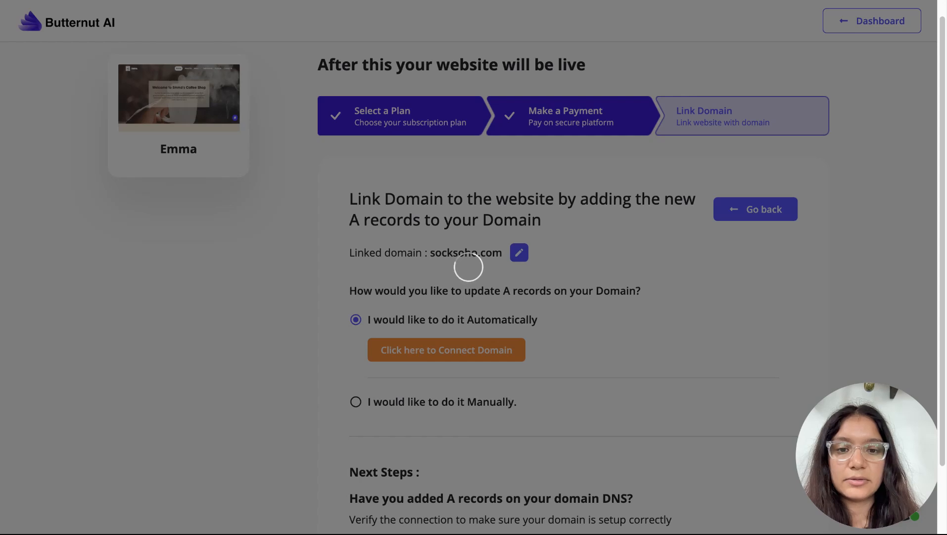
pyautogui.click(459, 381)
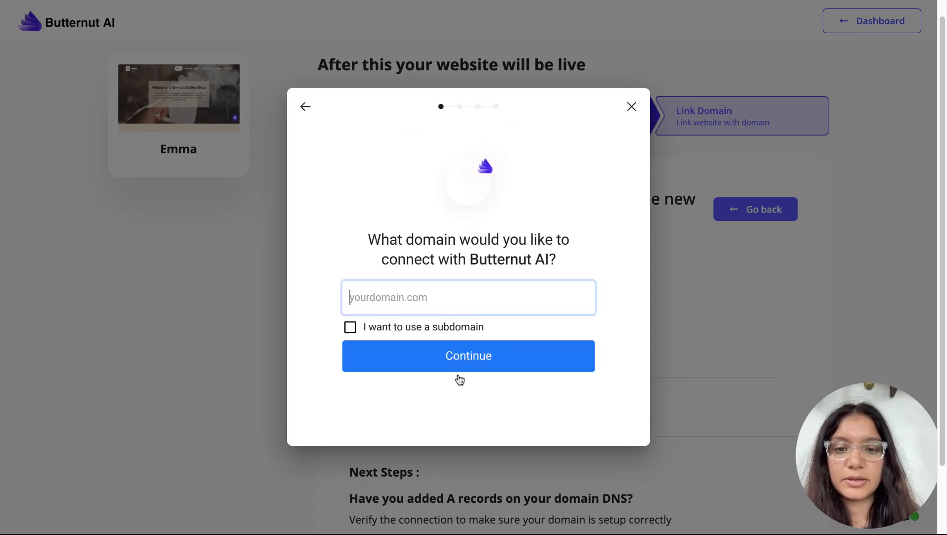
pyautogui.write('socksoho.com')
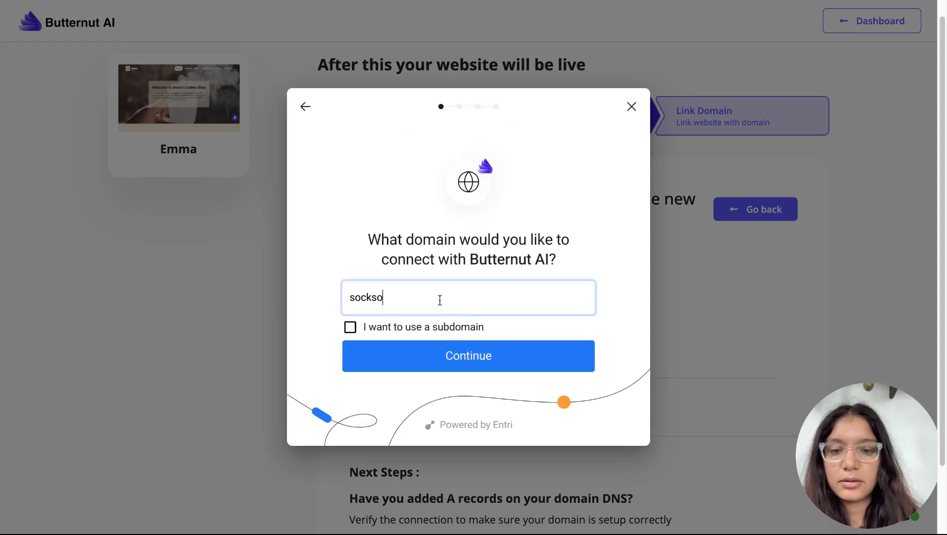
pyautogui.click(470, 352)
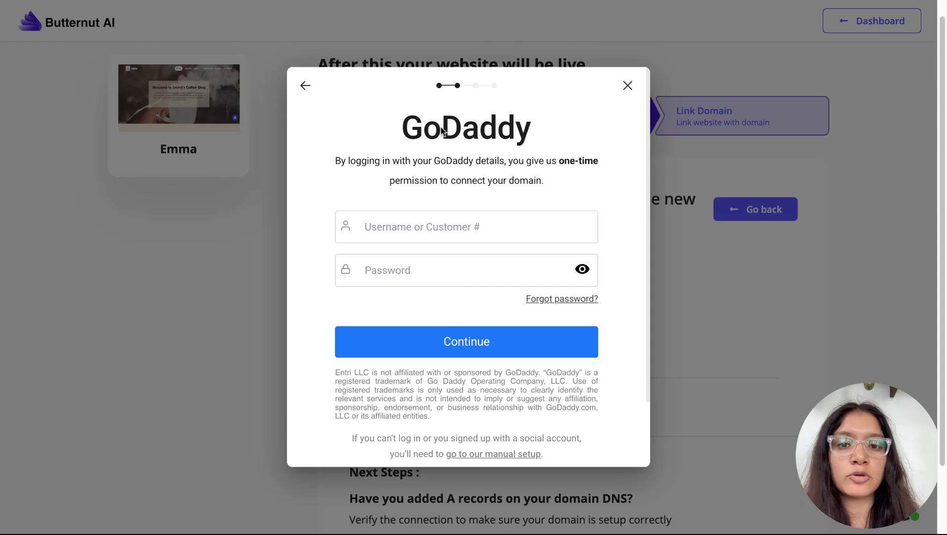
# Try the GoDaddy username and password fields, then close the sign-in window
pyautogui.click(442, 232)
pyautogui.click(432, 280)
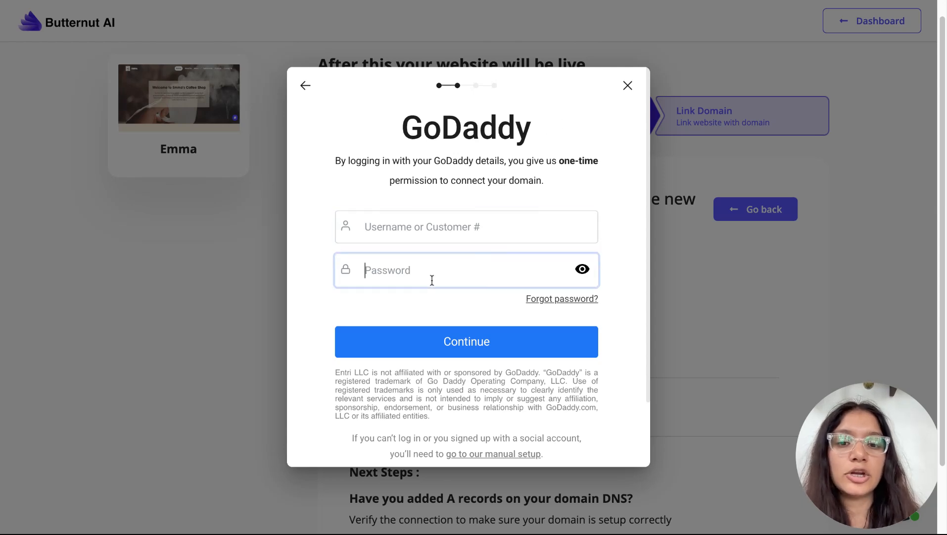
pyautogui.click(431, 232)
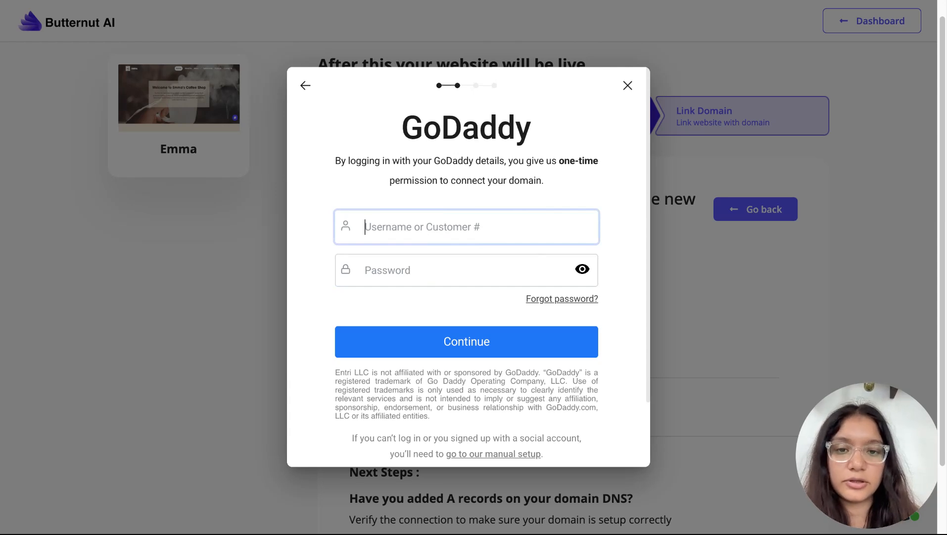
pyautogui.click(431, 275)
pyautogui.click(430, 220)
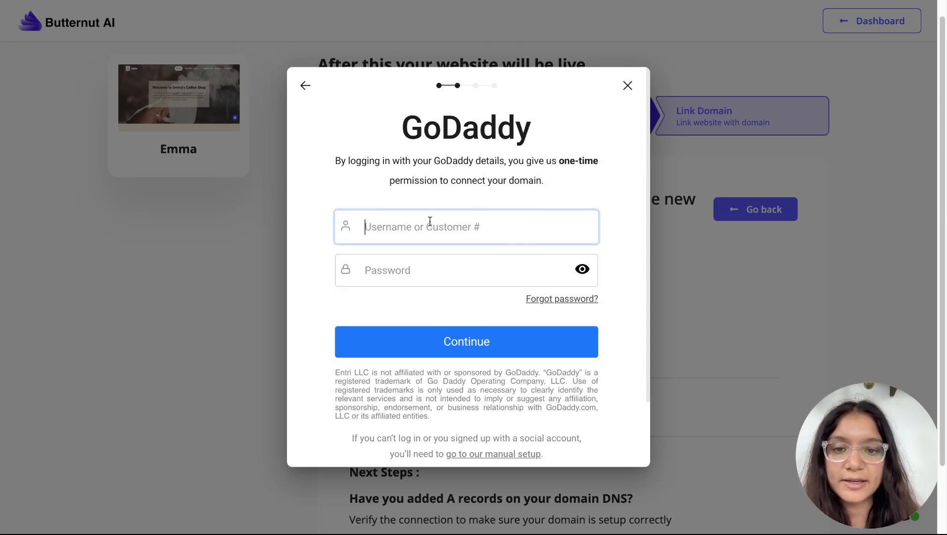
pyautogui.click(430, 275)
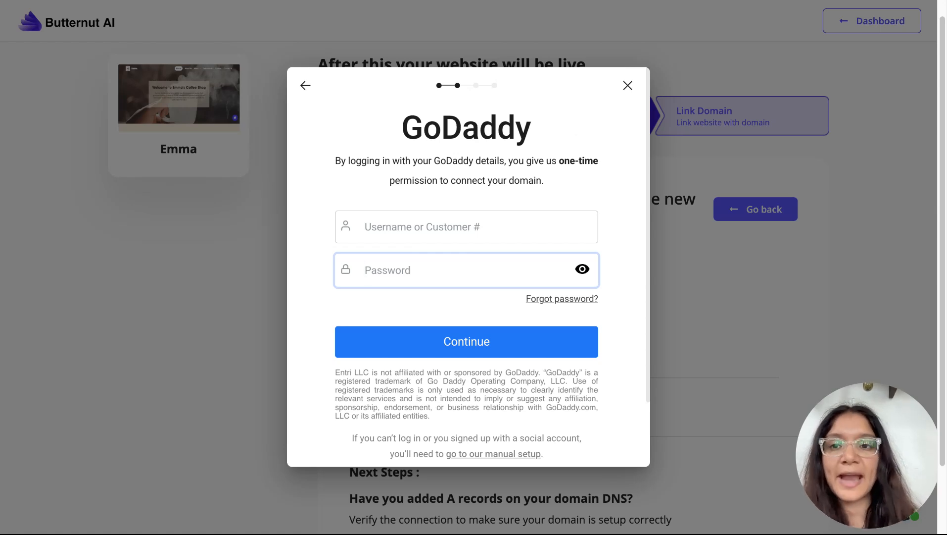
pyautogui.click(628, 87)
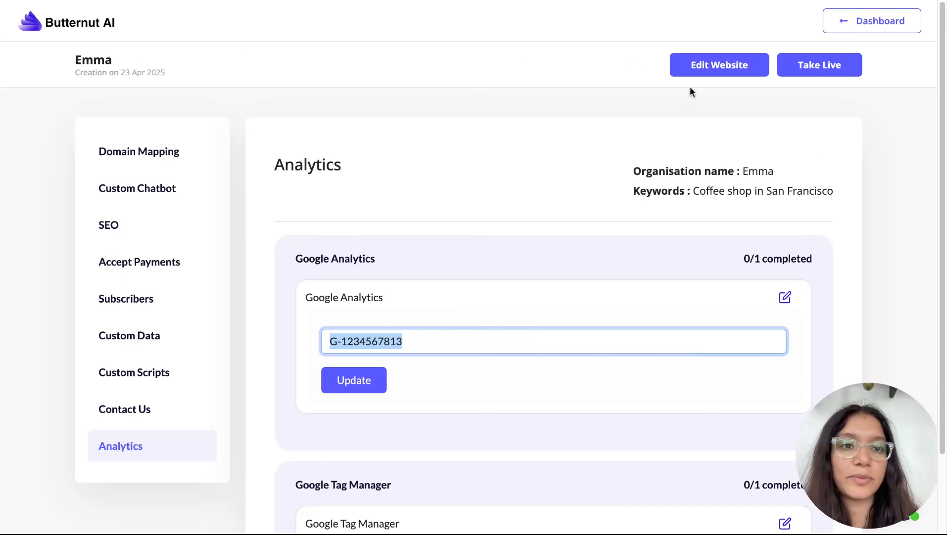
# Reopen the website editor and scroll the Home page down to the San Francisco gallery
pyautogui.click(694, 74)
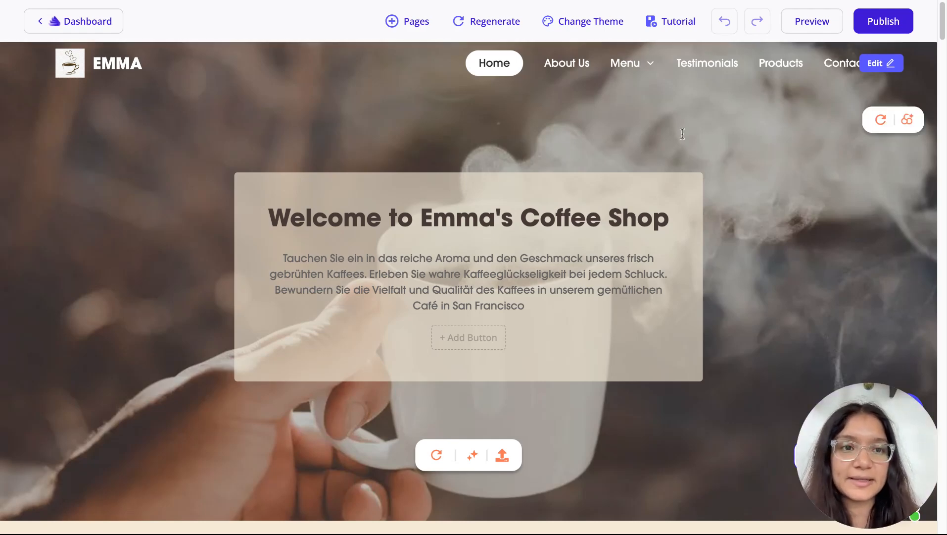
pyautogui.scroll(-15, 682, 133)
pyautogui.scroll(-1, 683, 134)
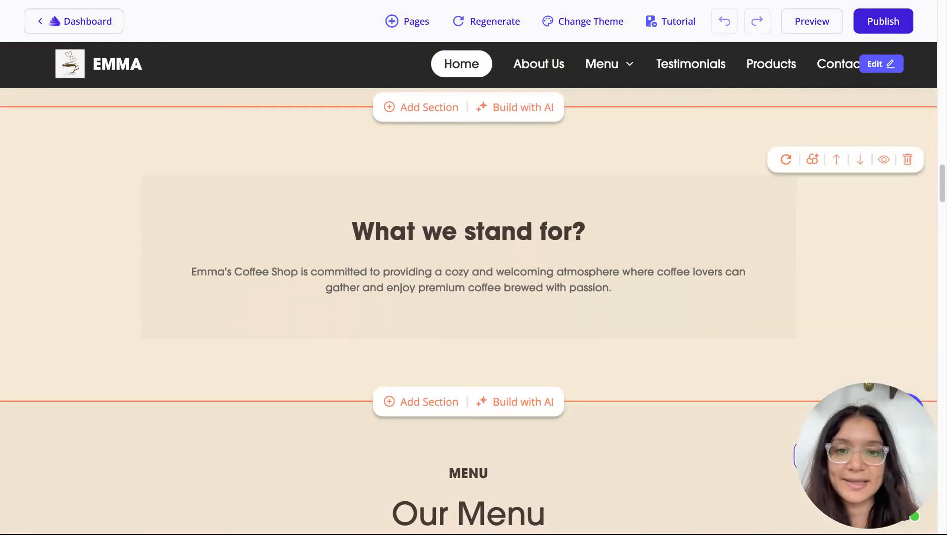
pyautogui.scroll(-15, 670, 288)
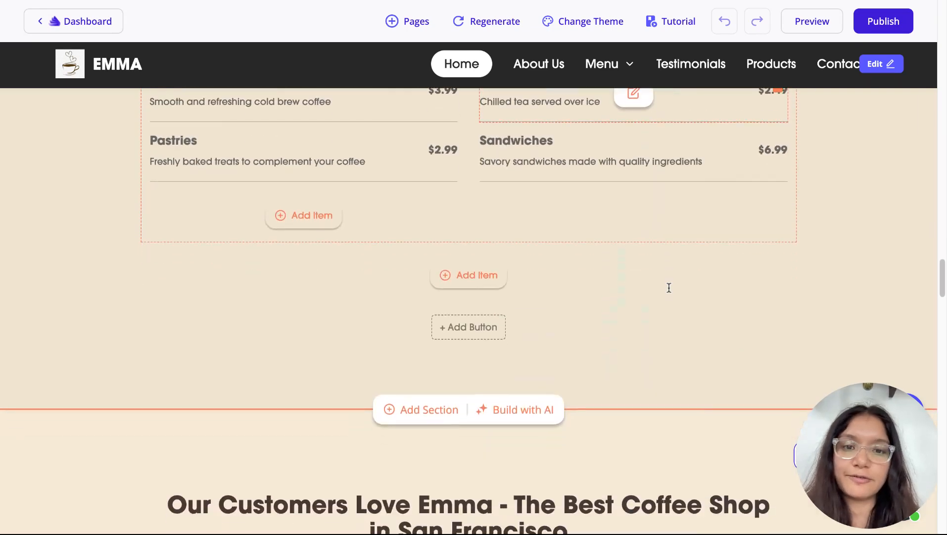
pyautogui.scroll(-5, 669, 287)
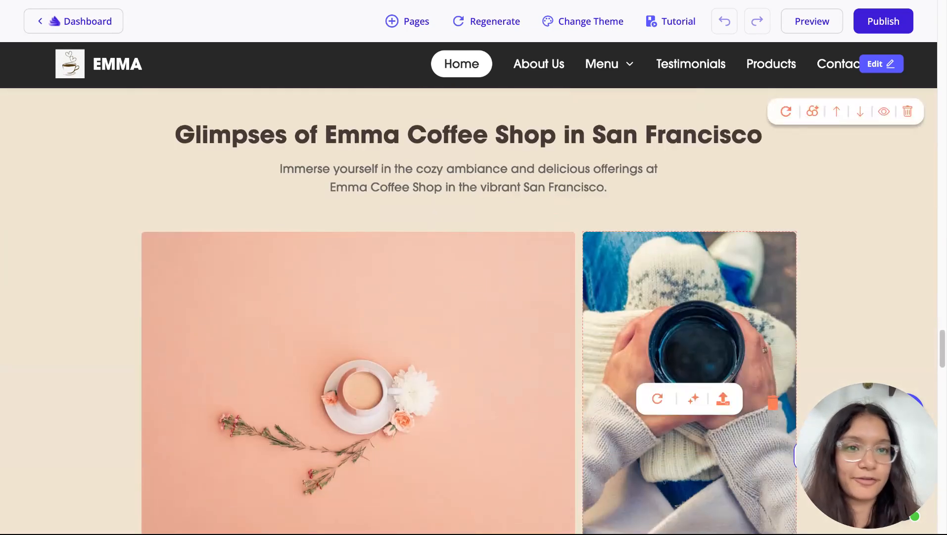